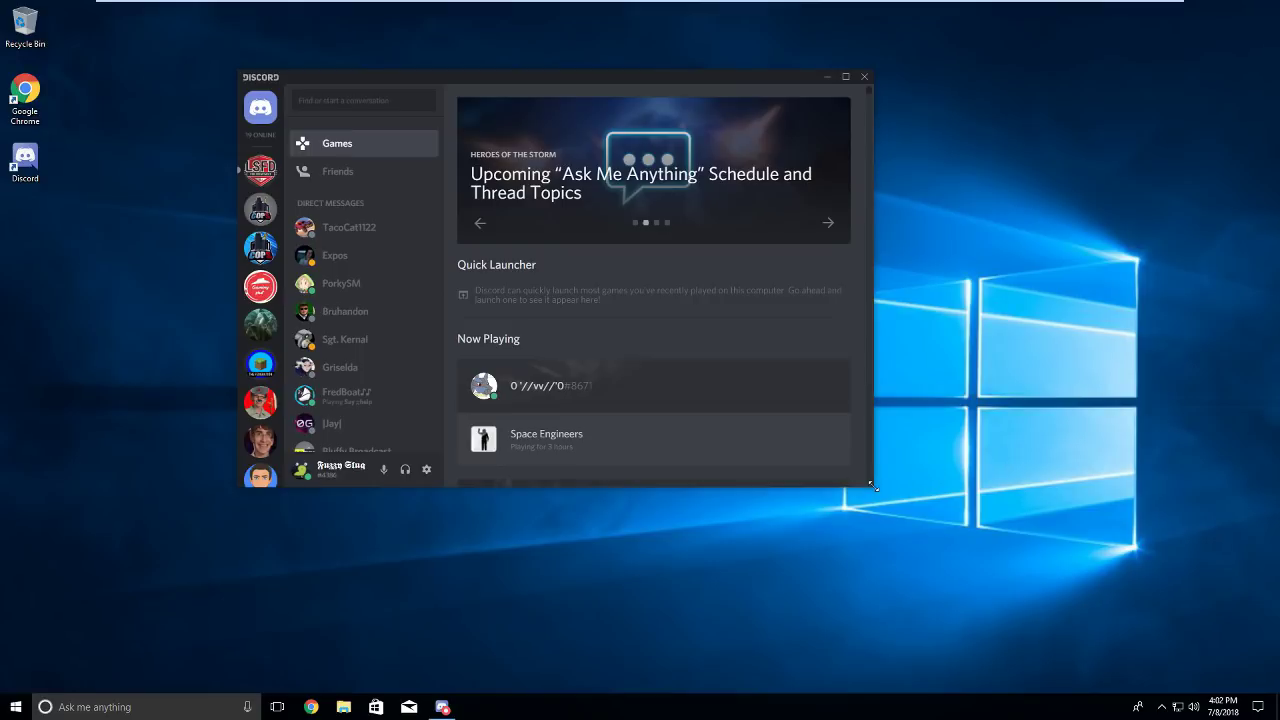
Enlarge the Discord window slightly and move it aside on the desktop.
drag(874, 486, 914, 518)
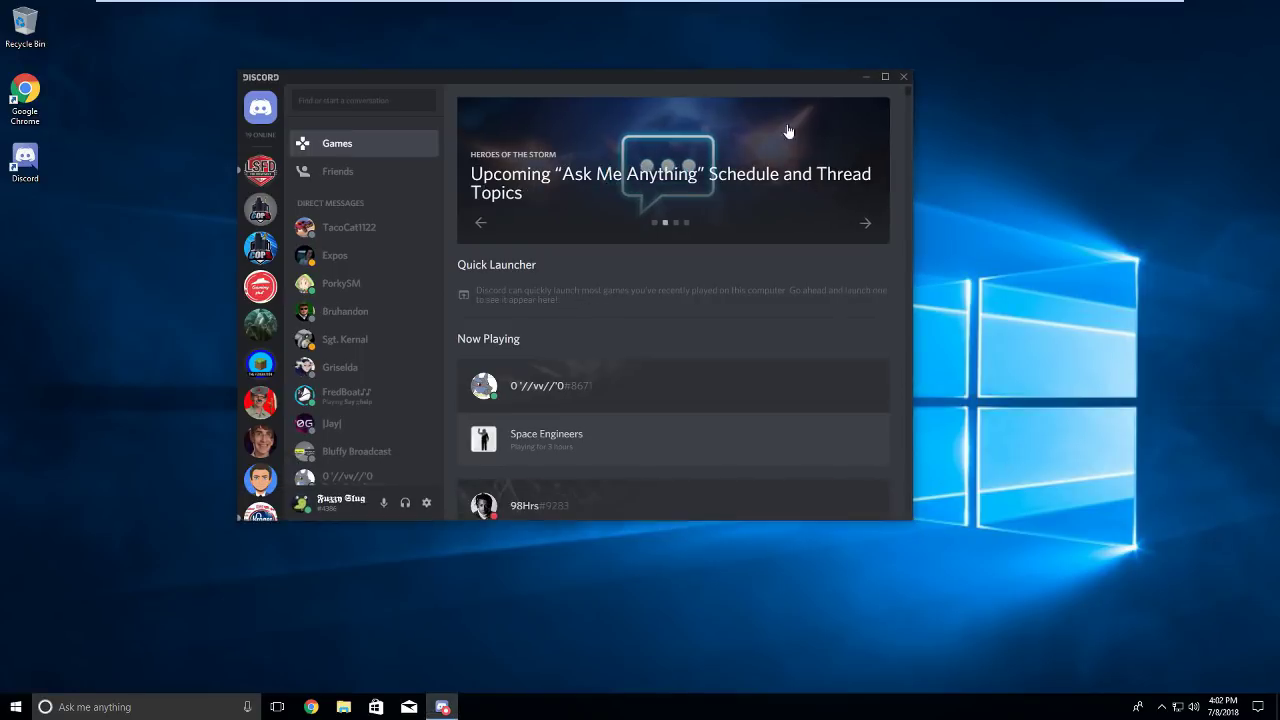
drag(750, 79, 939, 66)
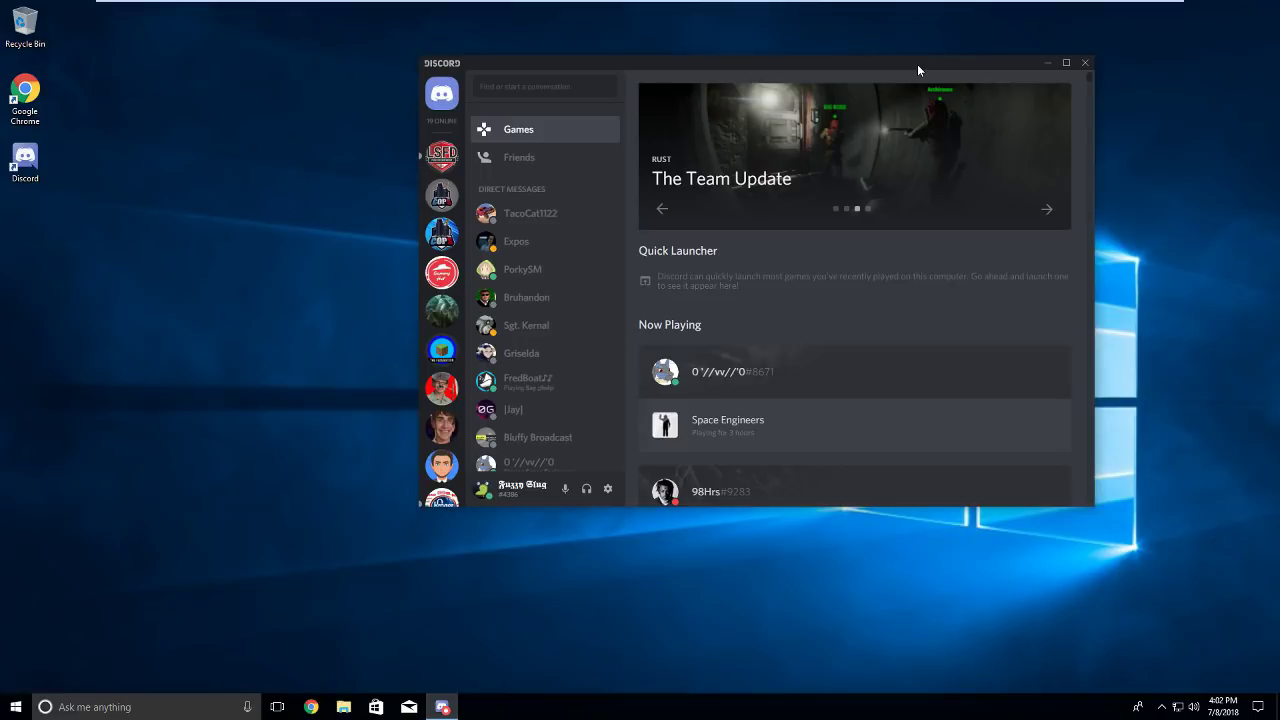
drag(917, 64, 992, 50)
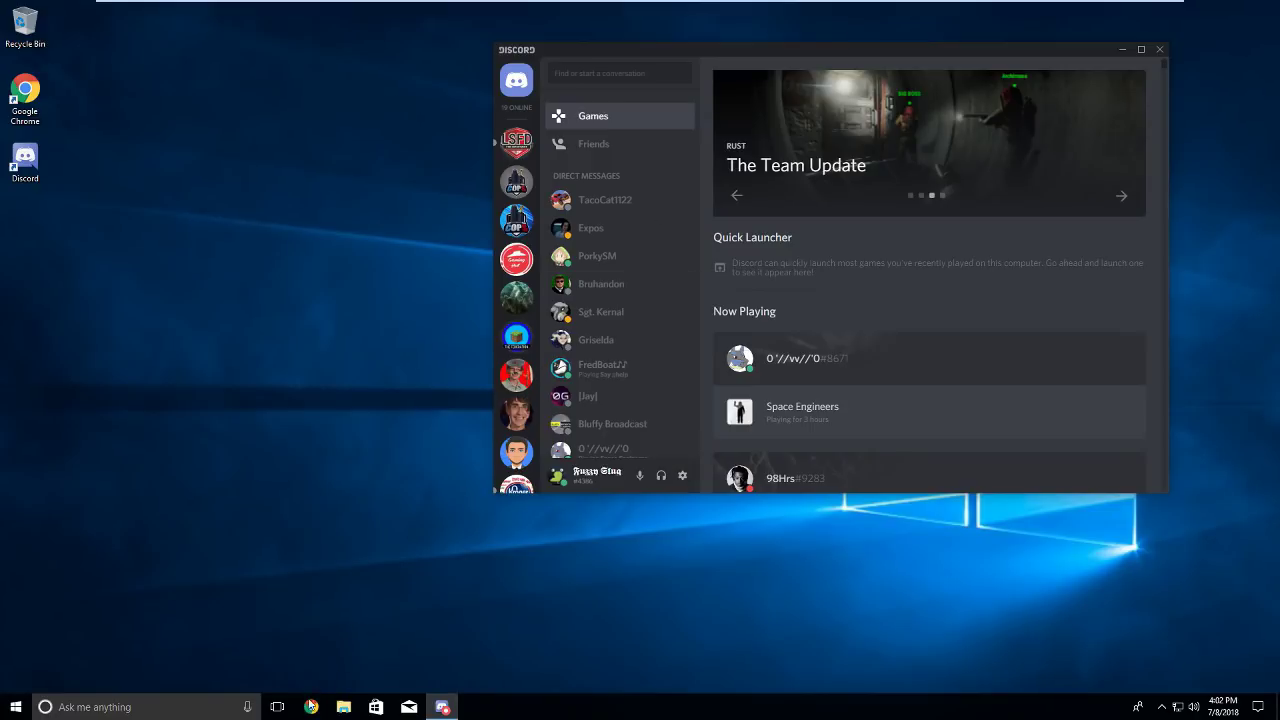
Switch to Chrome, open the bookmarked BetterDiscord home page and download the Windows v0.3.0 installer.
click(311, 708)
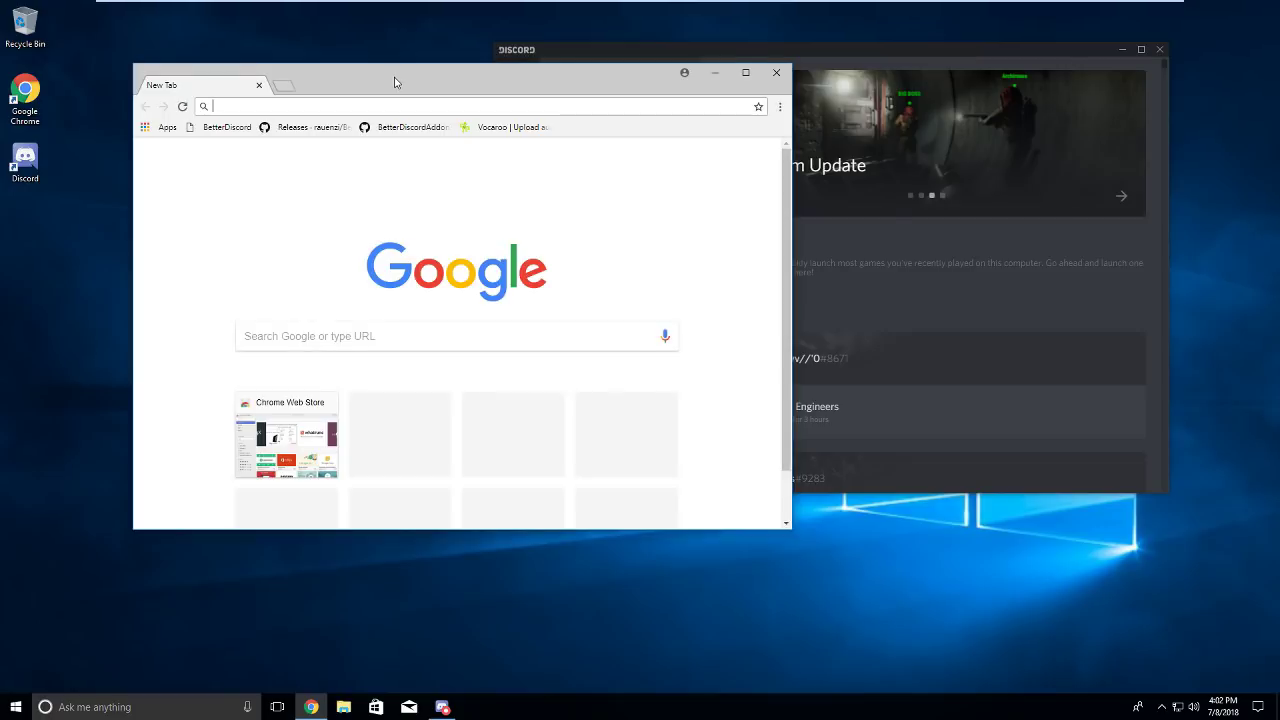
drag(395, 84, 334, 71)
click(164, 114)
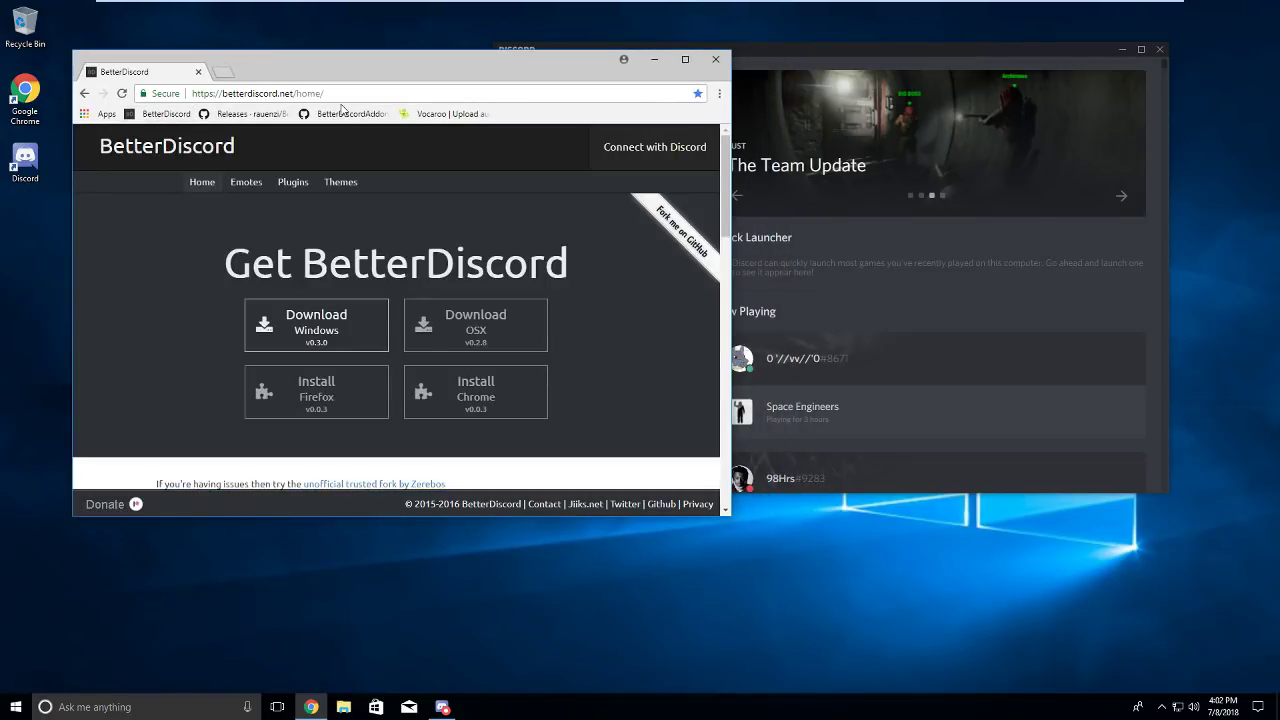
click(330, 326)
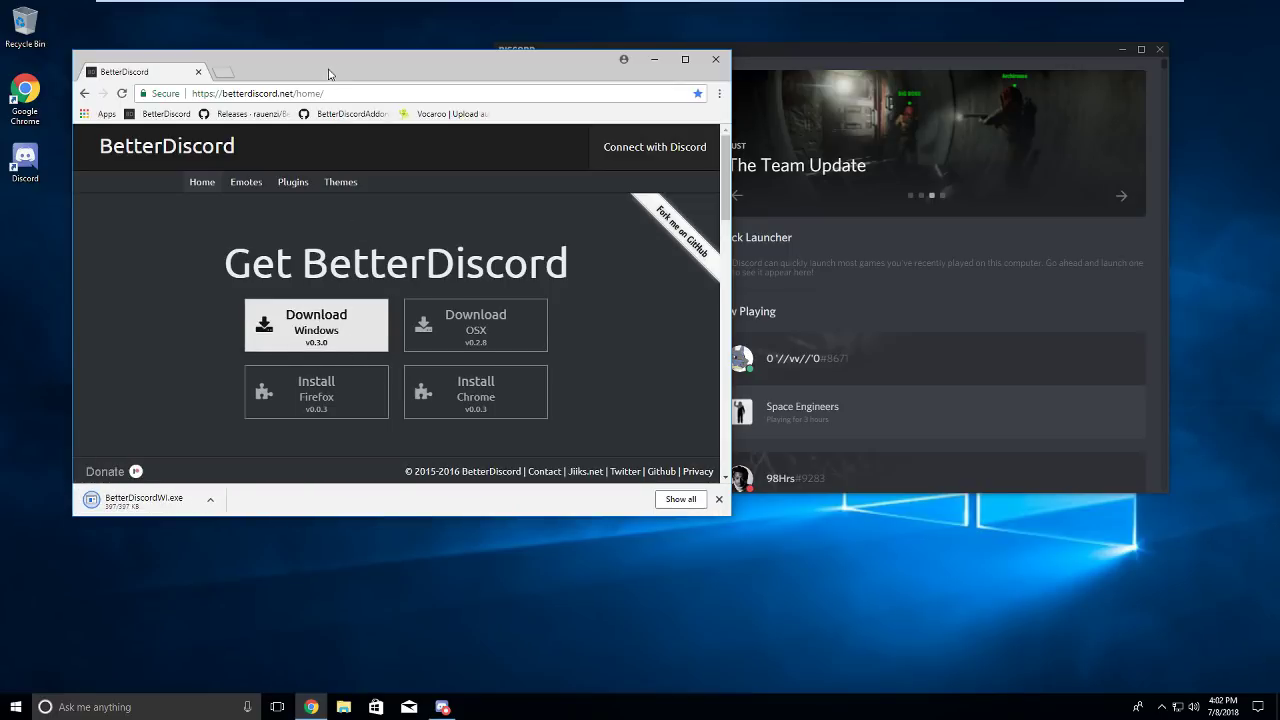
Run the downloaded BetterDiscordWI.exe and allow it to make changes to the device.
drag(331, 75, 429, 87)
click(245, 511)
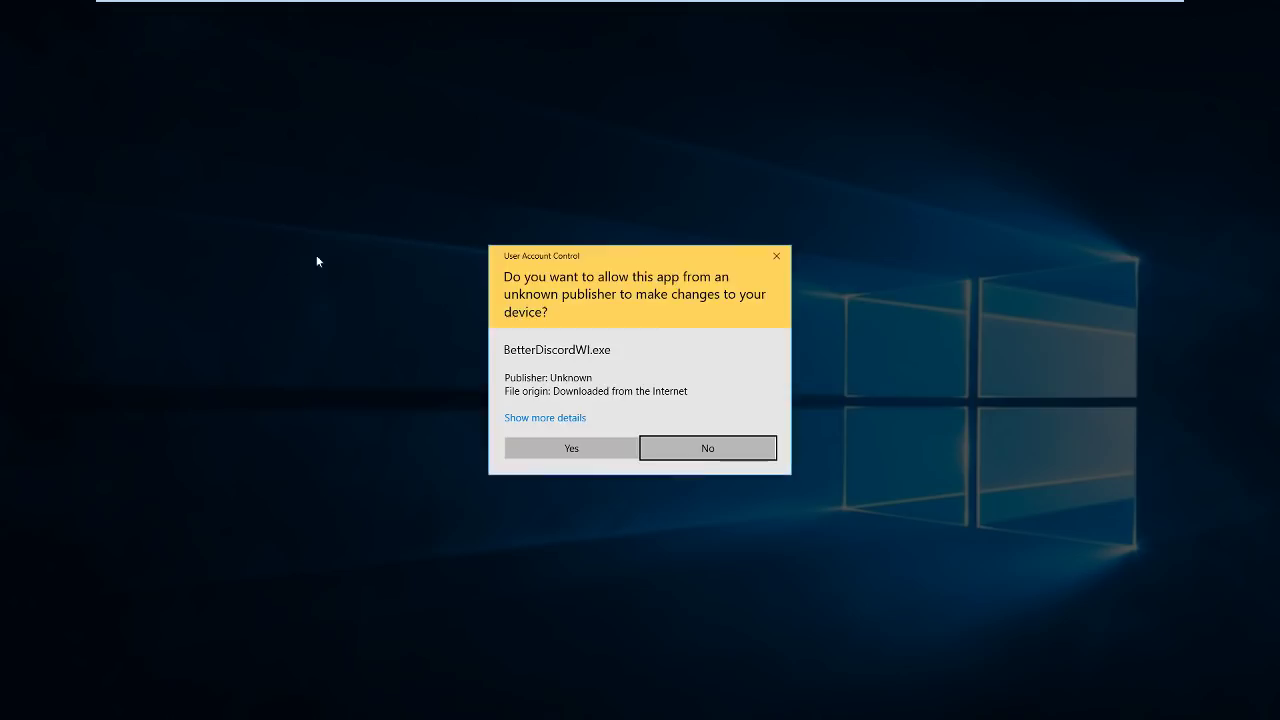
click(604, 449)
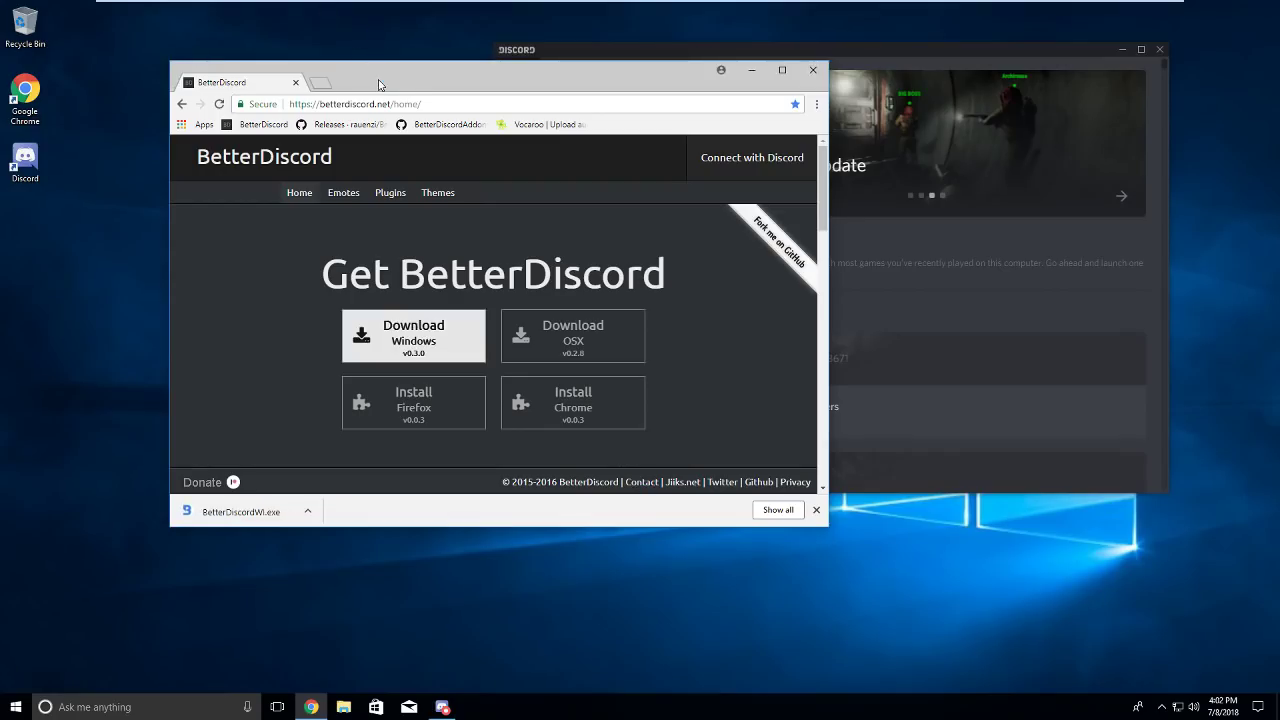
Move the browser and BetterDiscord setup windows apart, accept the license agreement and continue to the installation options.
drag(379, 84, 699, 173)
drag(258, 116, 225, 96)
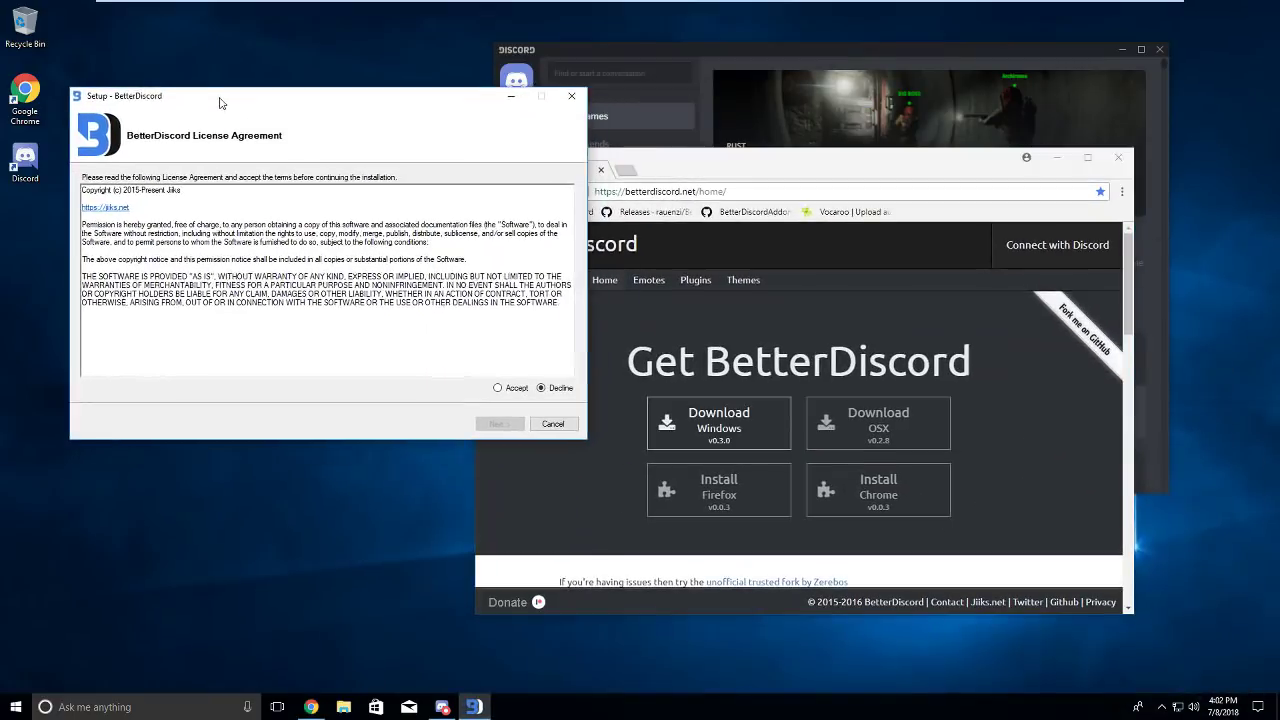
click(502, 385)
click(511, 424)
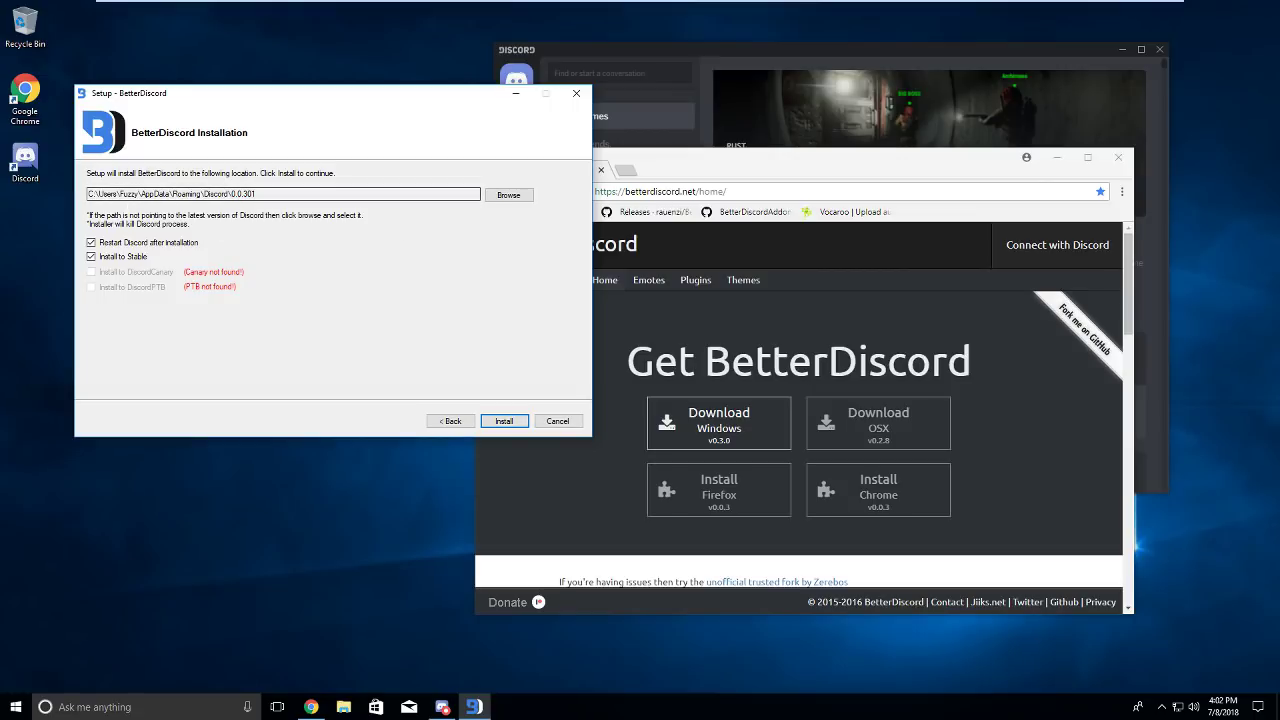
Install BetterDiscord to the Stable Discord version, with Discord set to restart after installation.
mouse_move(649, 53)
mouse_down()
mouse_move(624, 72)
mouse_move(662, 52)
mouse_up()
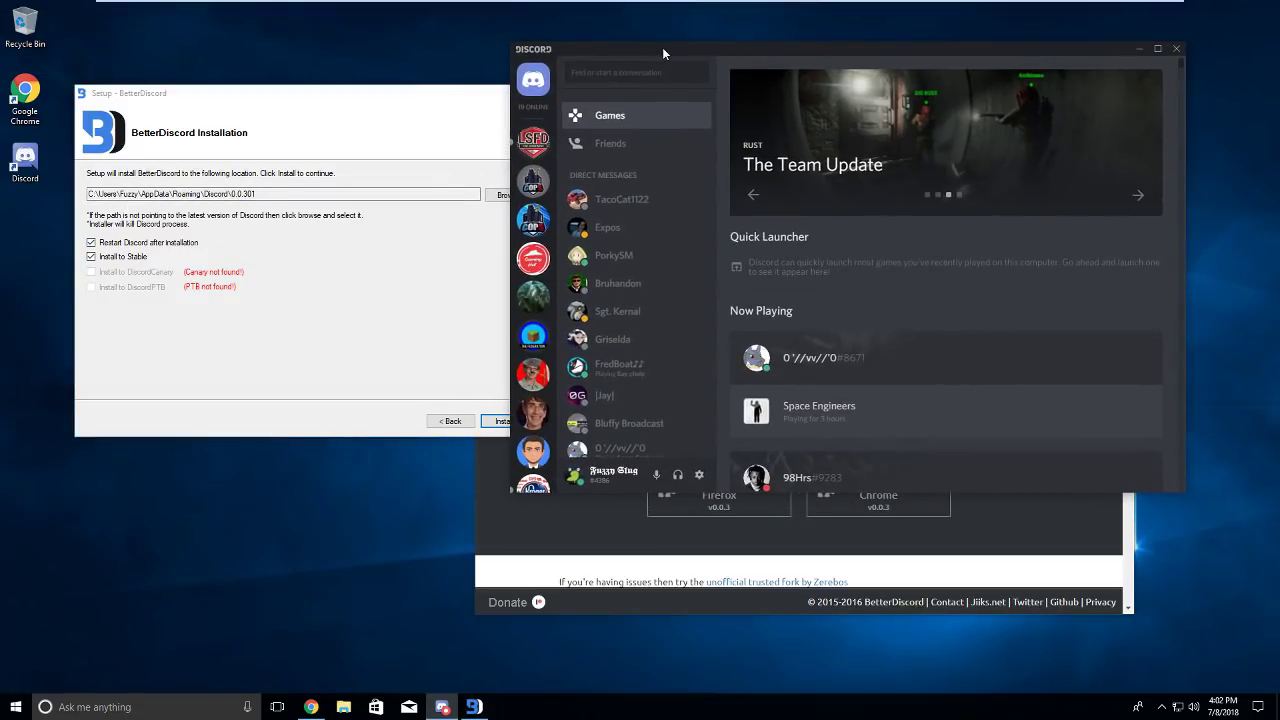
key(alt+Tab)
drag(640, 168, 502, 275)
click(278, 298)
click(500, 420)
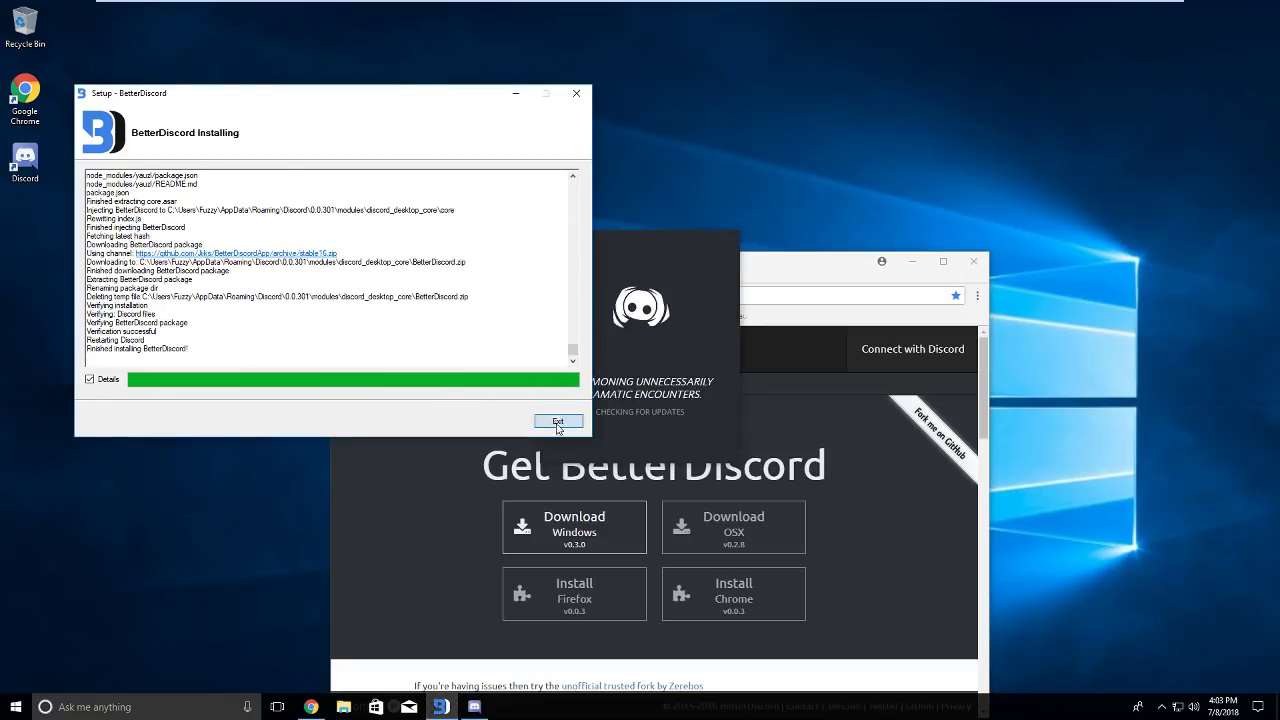
Exit the BetterDiscord setup and move the browser window away from the restarting Discord.
click(557, 421)
drag(775, 278, 467, 209)
click(694, 287)
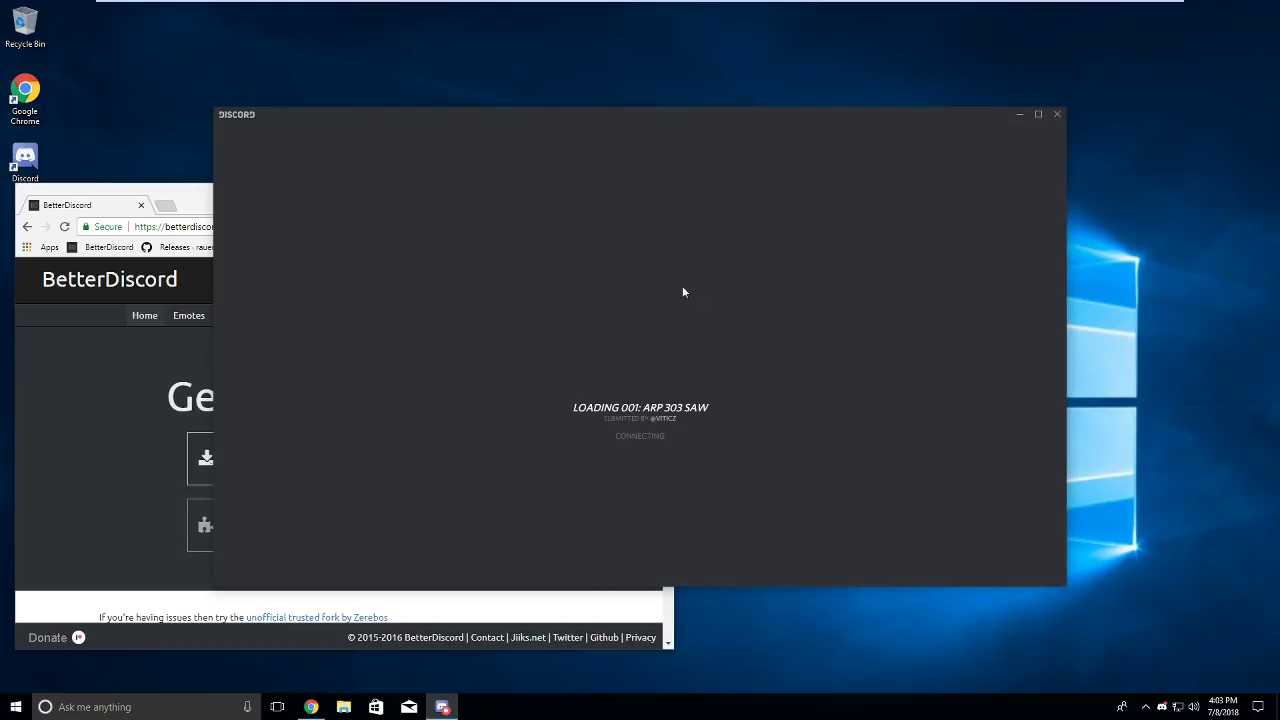
Check the category list in Discord's user settings for a BetterDiscord section, and close the settings.
drag(603, 111, 687, 52)
click(485, 510)
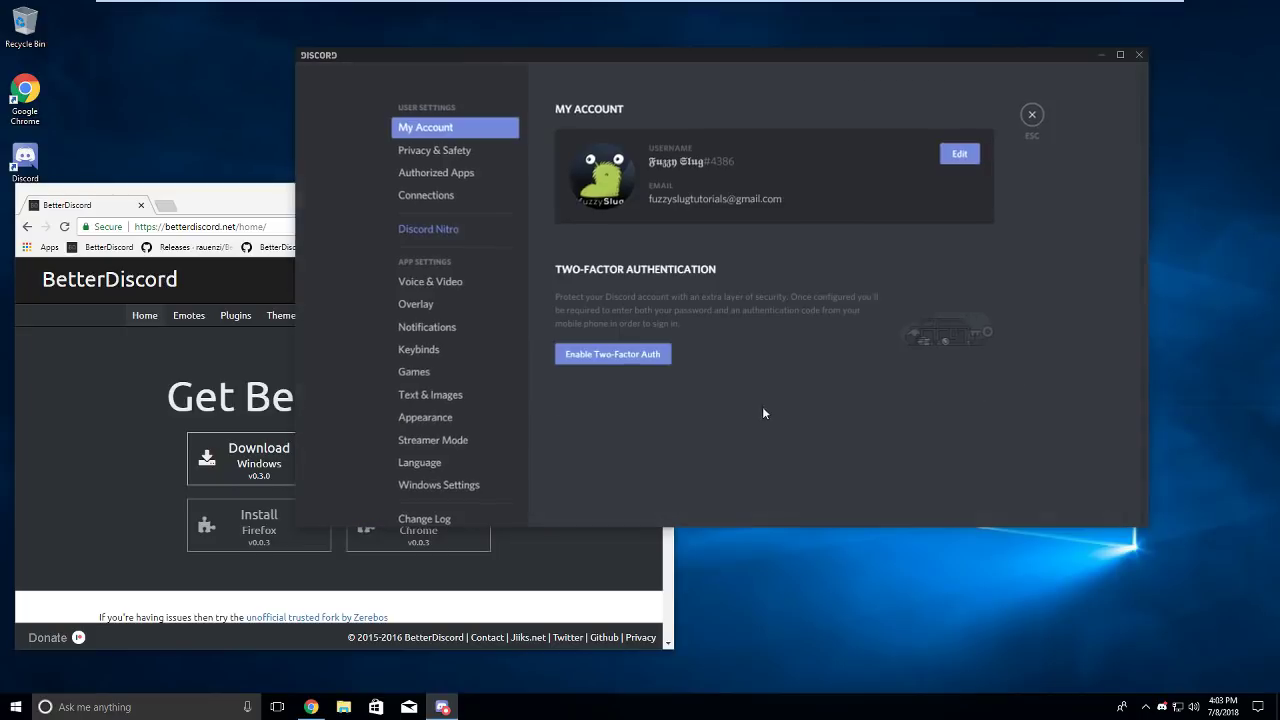
scroll(450, 400, down, 2)
scroll(463, 365, up, 2)
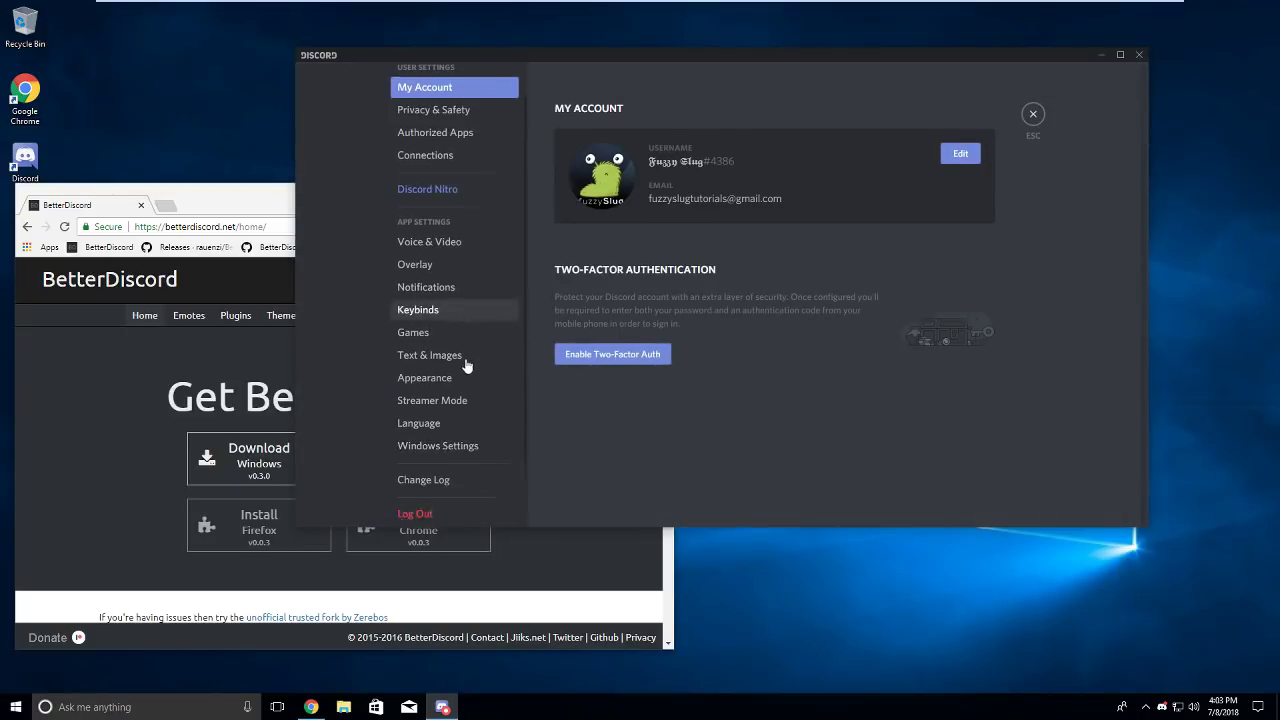
scroll(471, 357, down, 2)
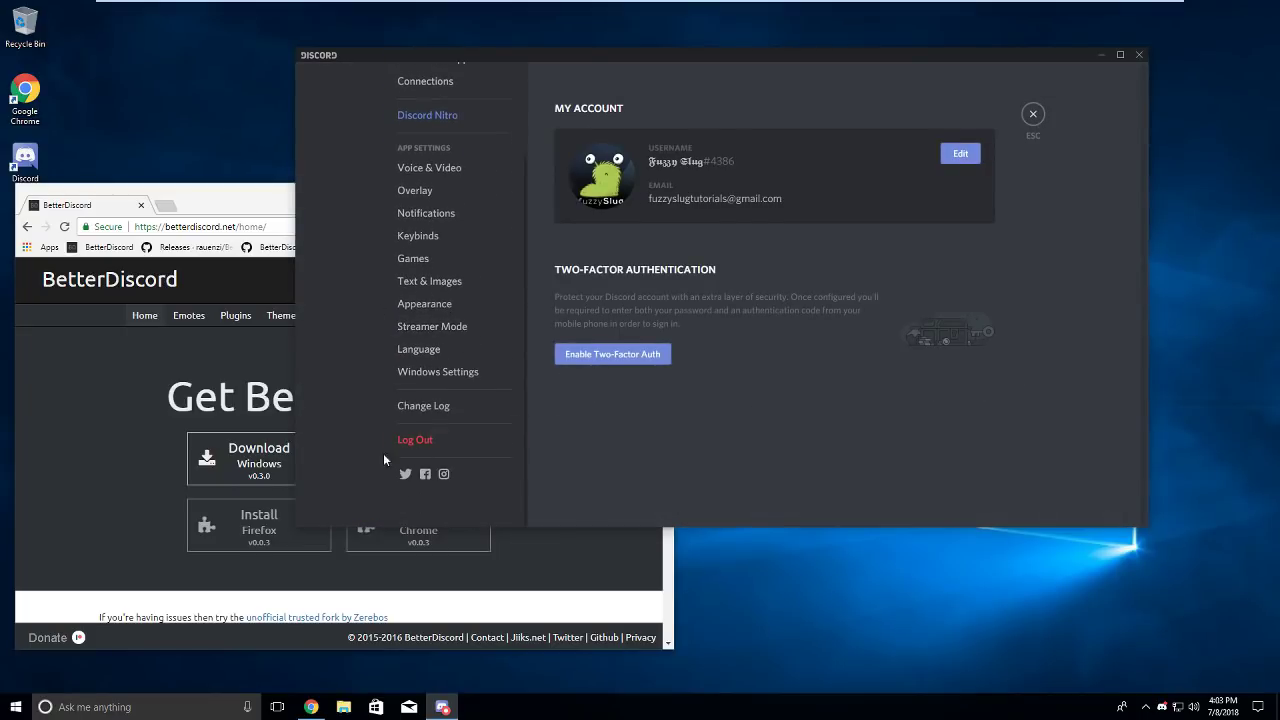
key(Escape)
Open the bookmarked BetterDiscordApp releases page on GitHub in Chrome and download BandagedBD.exe from the 0.3.0 release assets.
drag(999, 65, 1089, 35)
drag(246, 201, 295, 160)
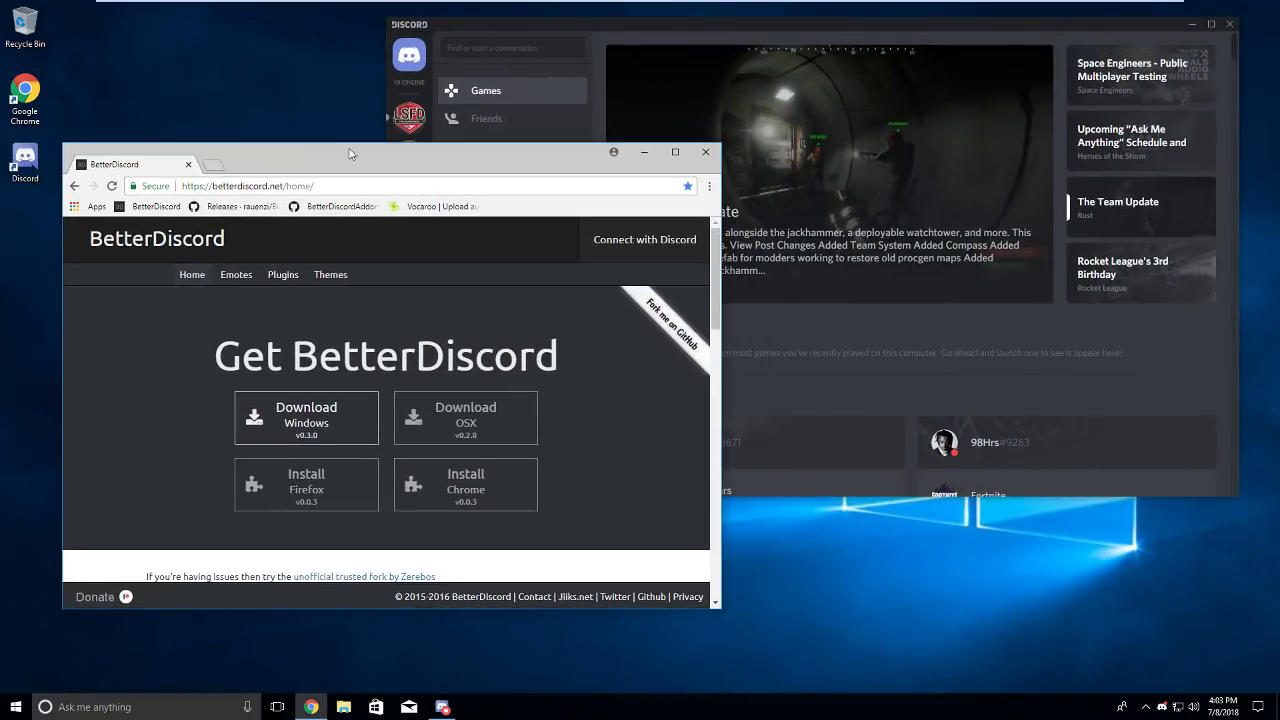
click(950, 24)
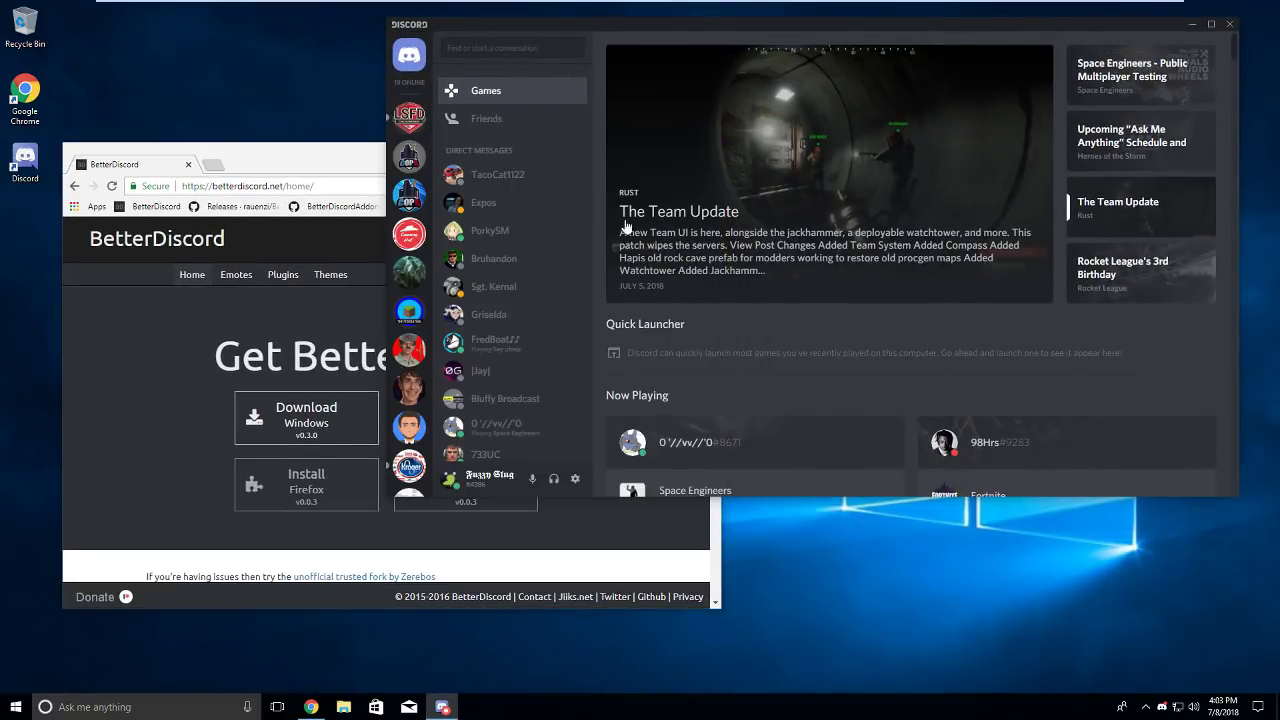
click(245, 206)
drag(290, 169, 292, 133)
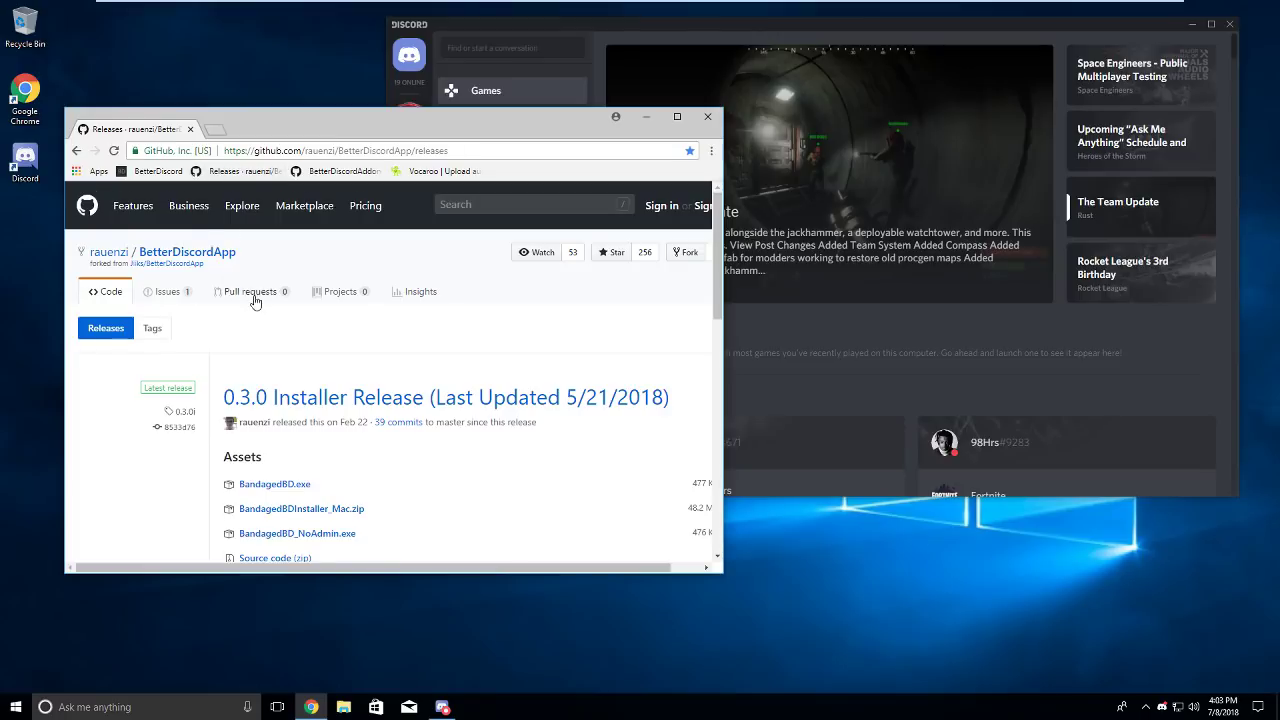
scroll(270, 330, down, 2)
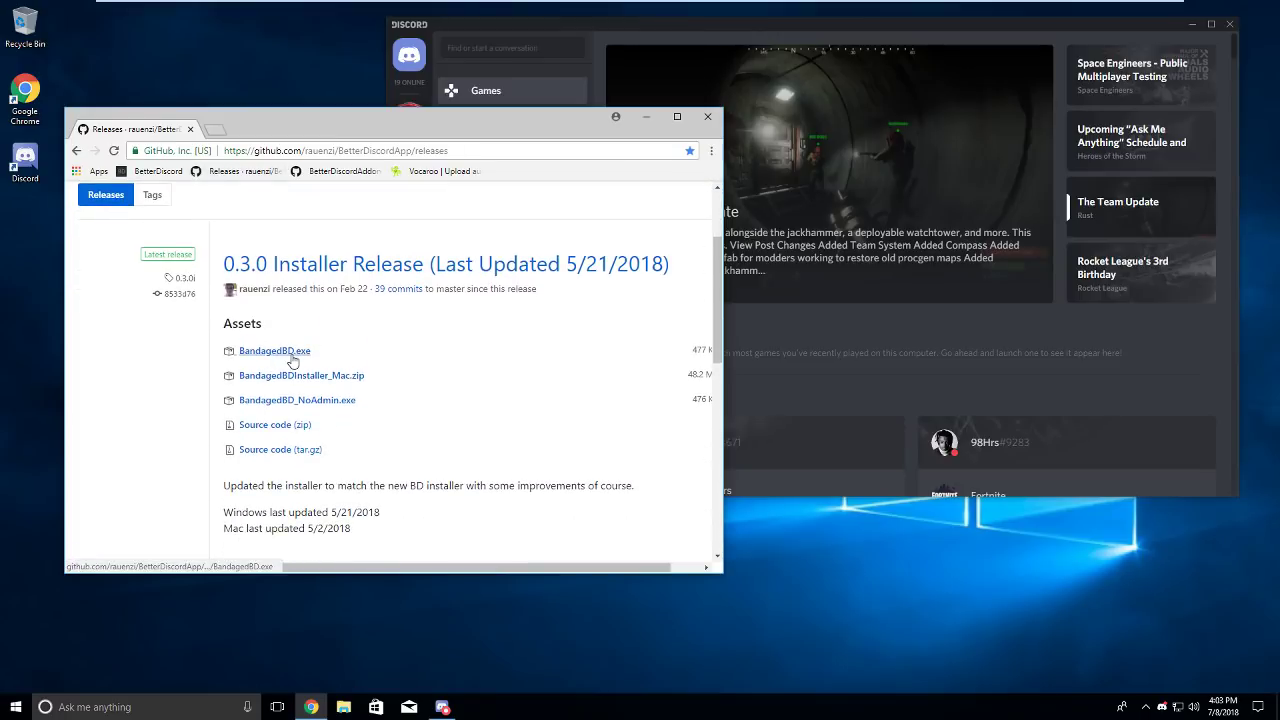
click(292, 352)
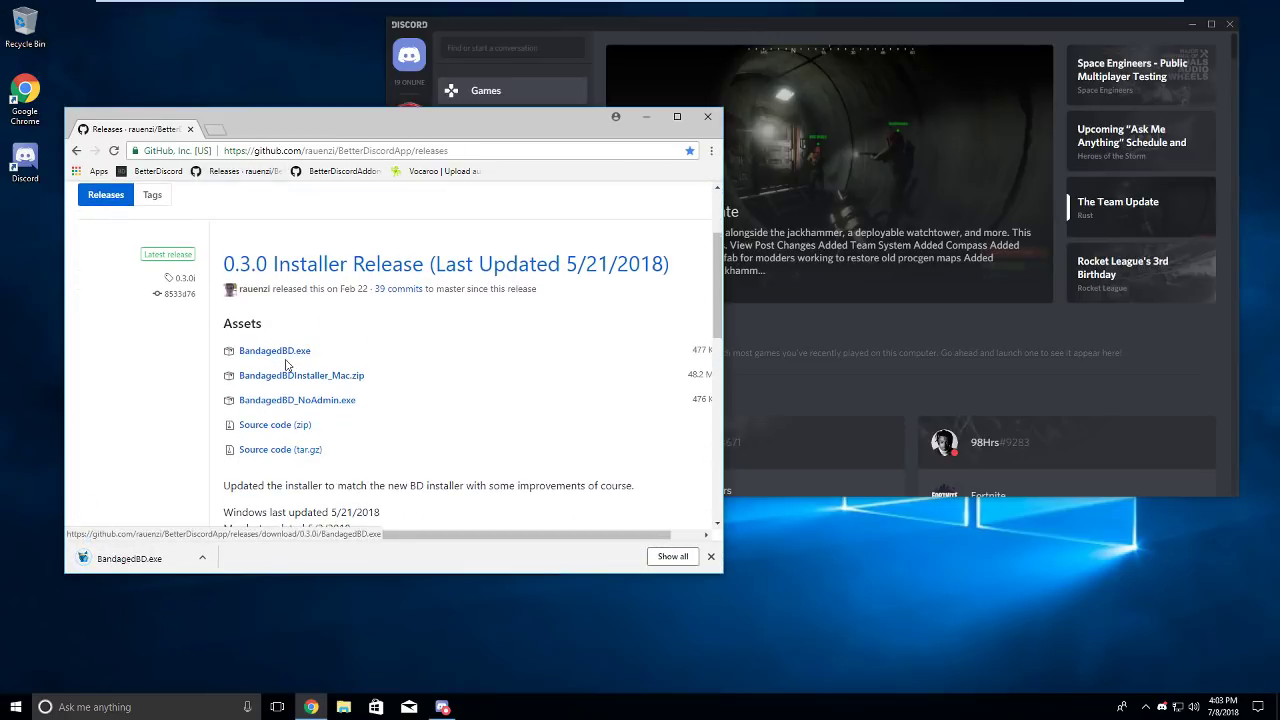
Run BandagedBD.exe with permission to make changes, and accept its license agreement to reach the installation options.
click(129, 558)
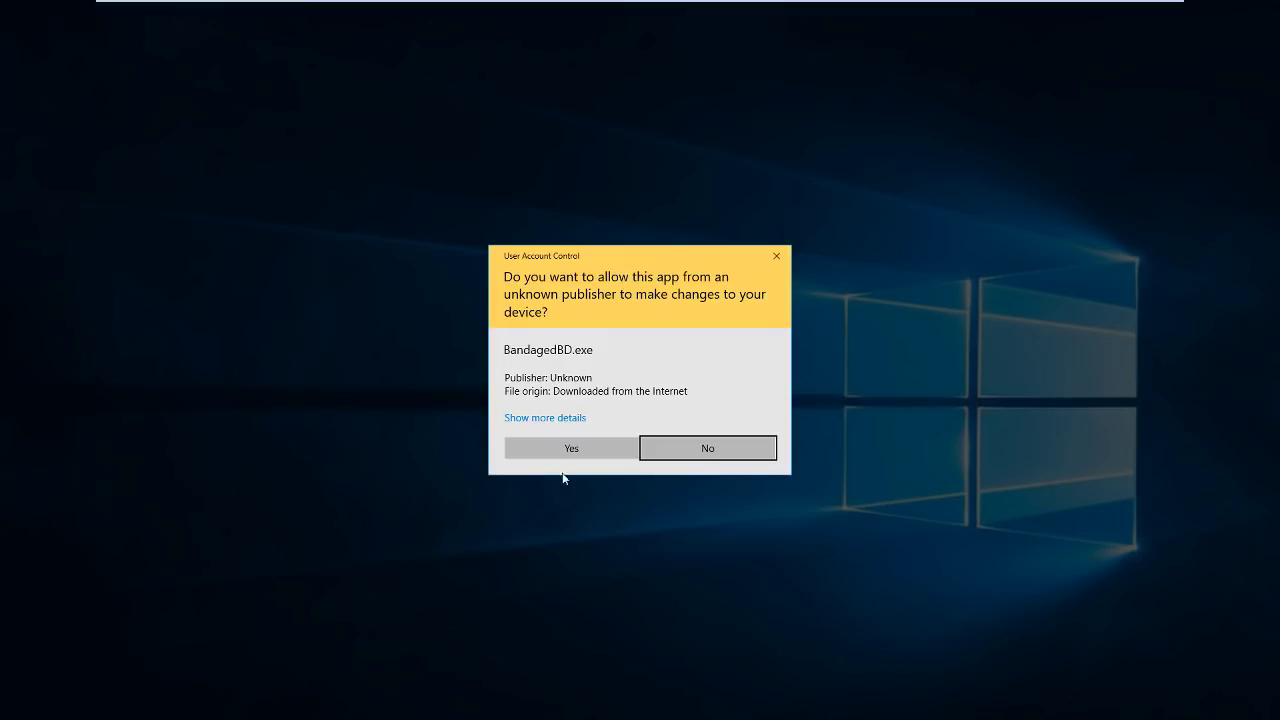
click(557, 452)
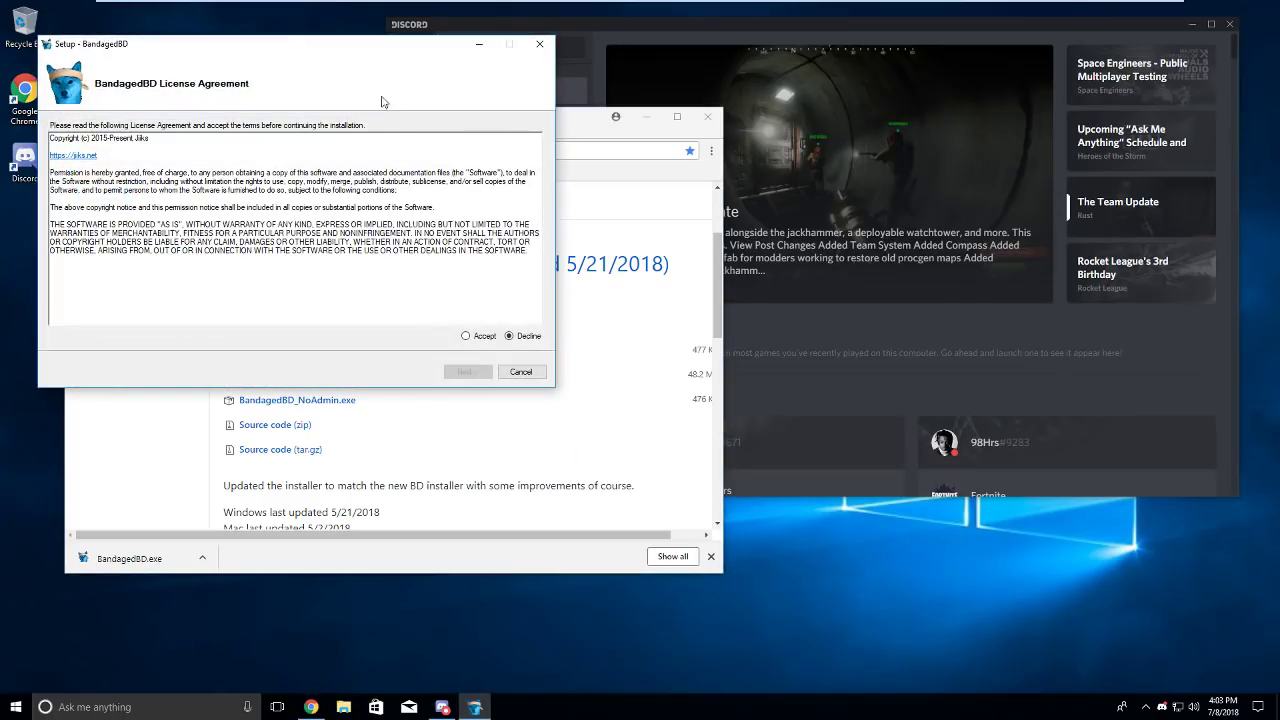
click(474, 337)
click(470, 372)
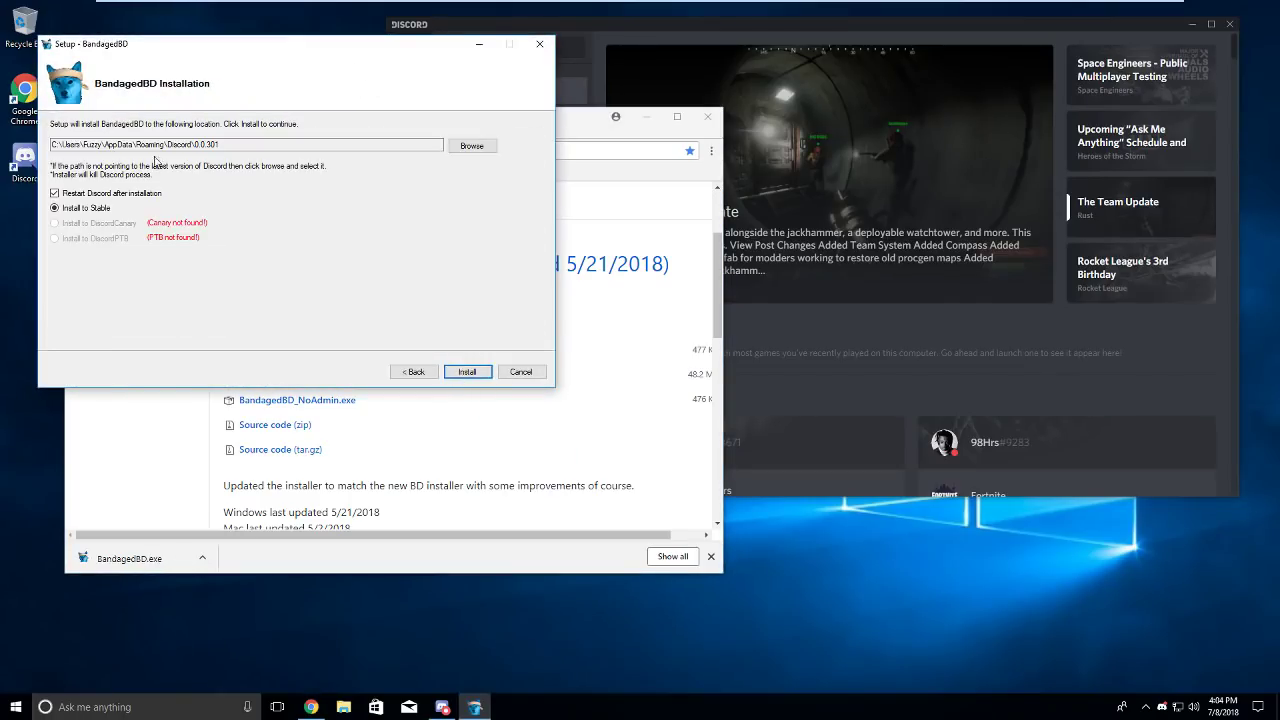
Install BandagedBD to the Stable Discord version and exit the setup once it finishes.
click(484, 368)
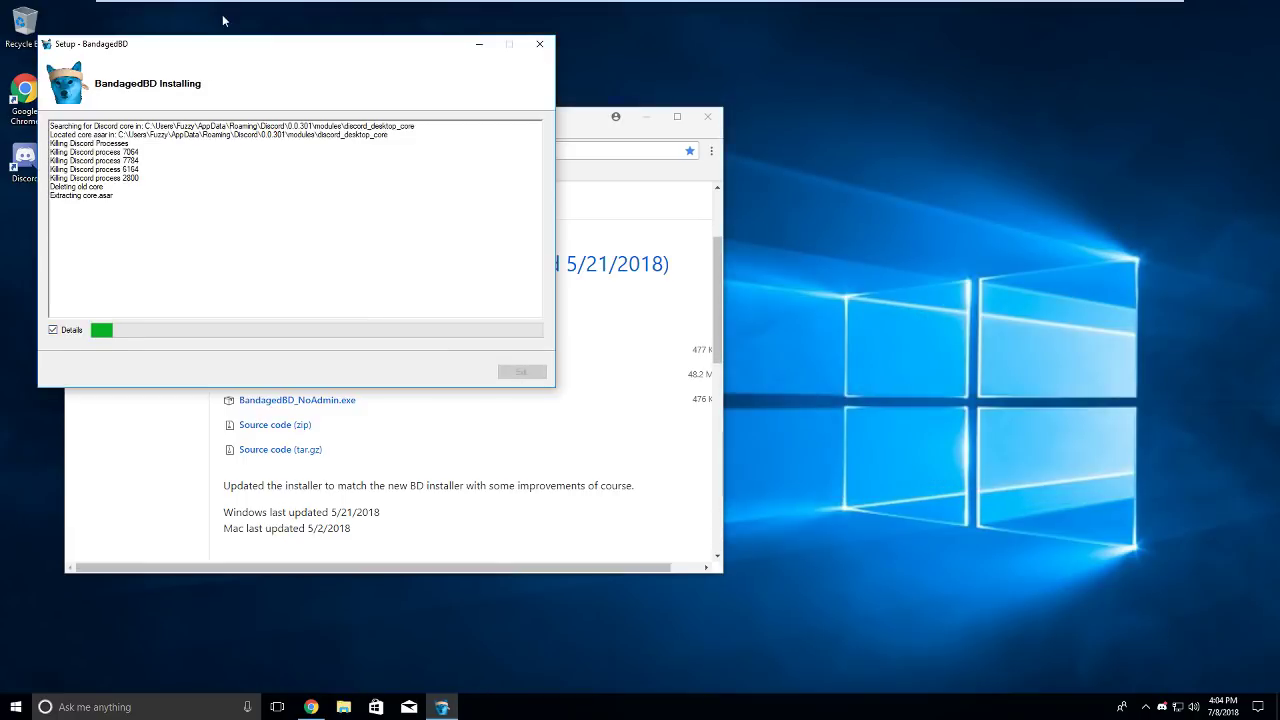
drag(214, 51, 240, 70)
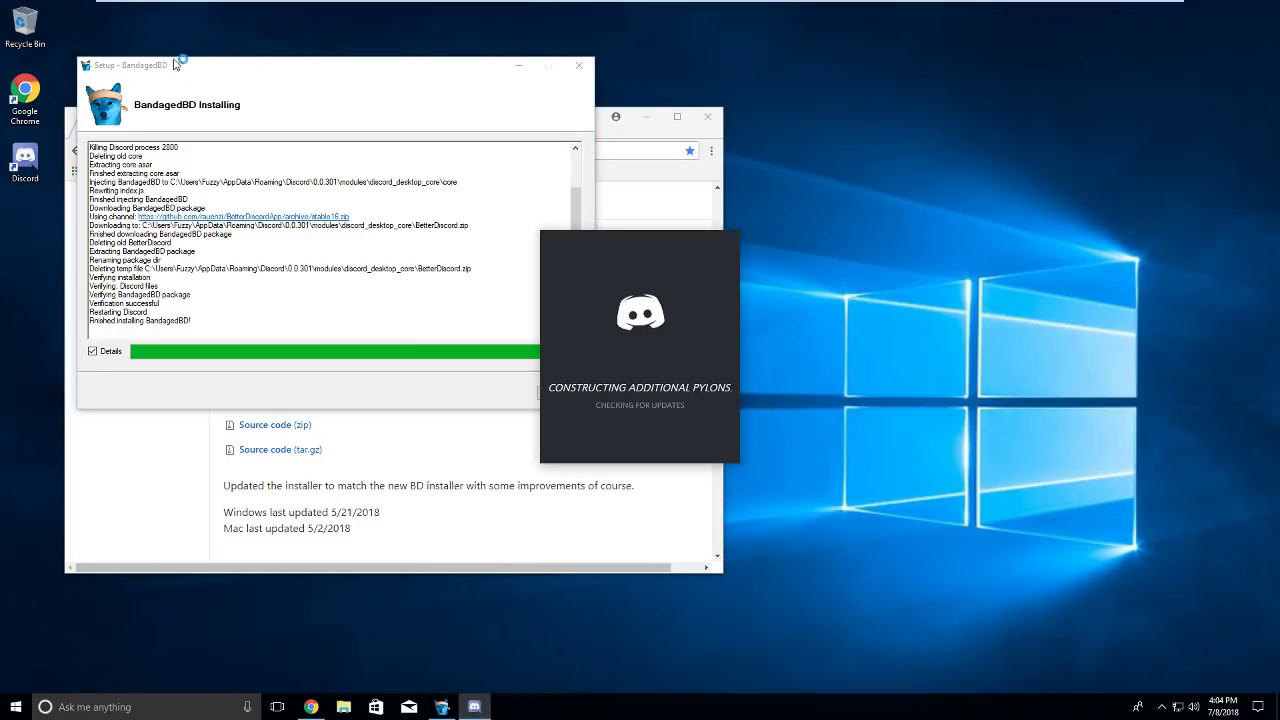
click(557, 397)
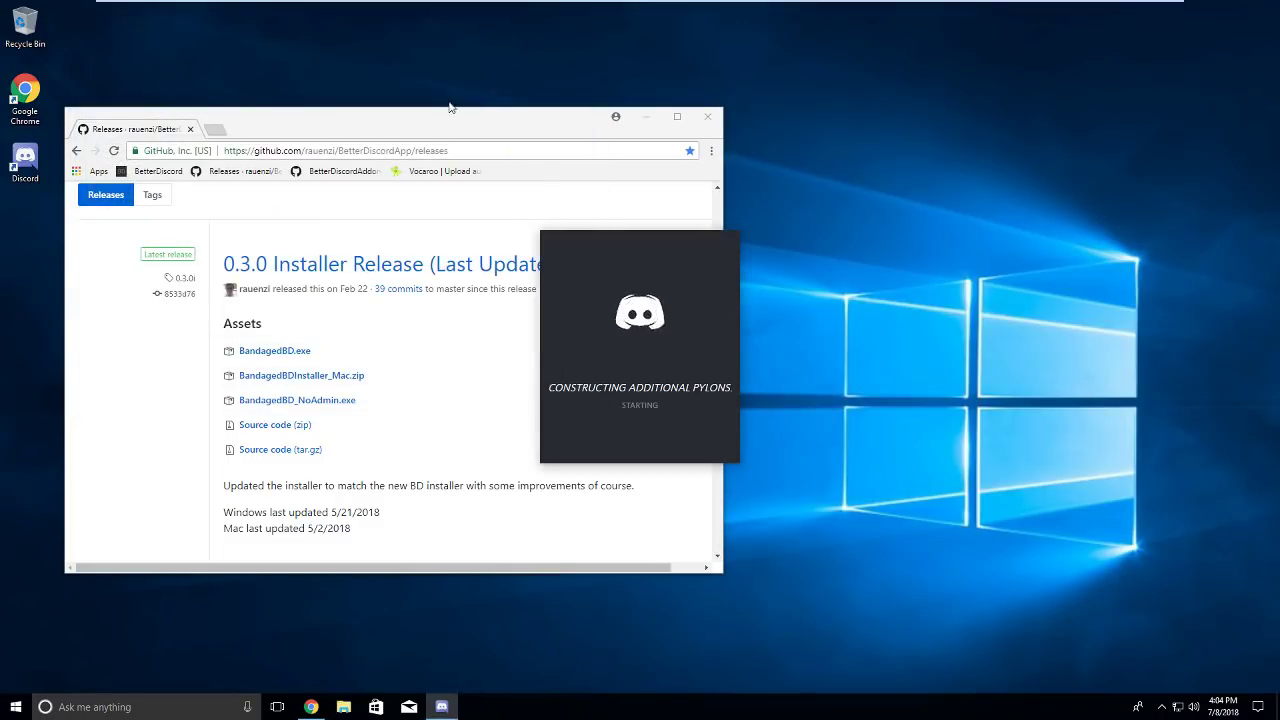
Arrange the browser and restarted Discord windows, check the user settings for the Bandaged BD section, and close the settings.
drag(447, 109, 440, 131)
click(735, 343)
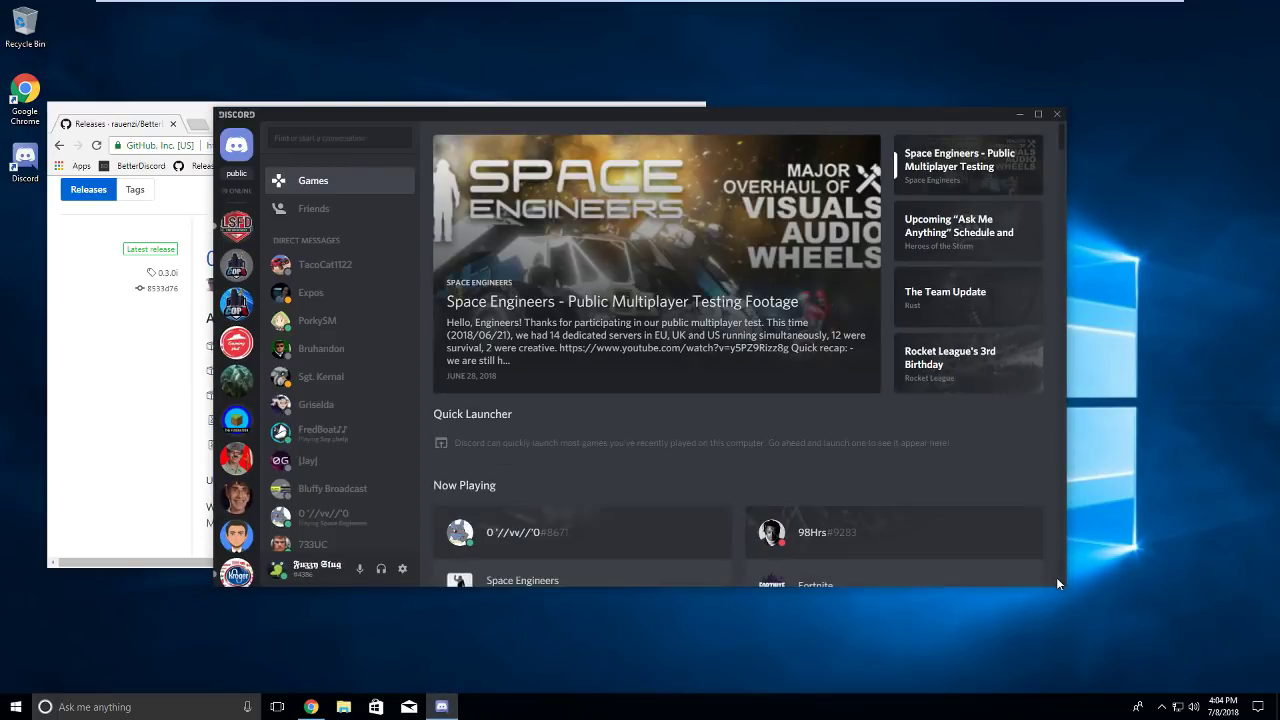
drag(882, 116, 1021, 63)
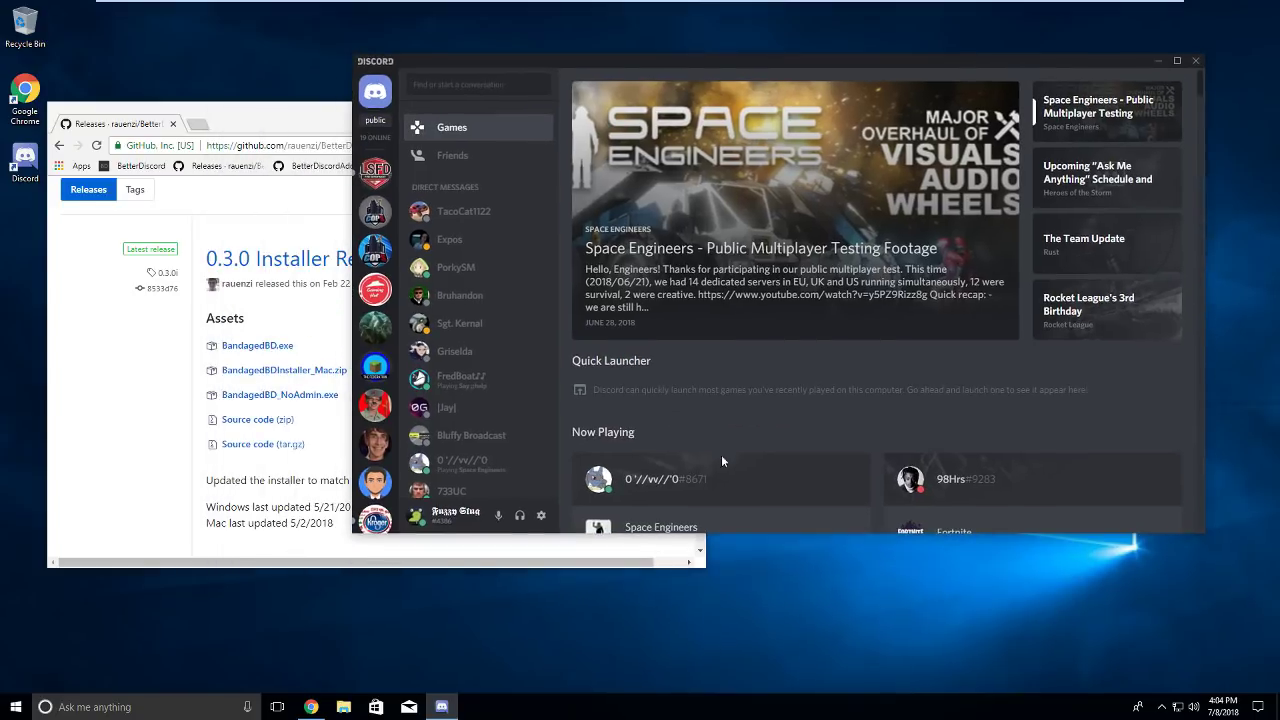
click(541, 515)
scroll(508, 406, down, 5)
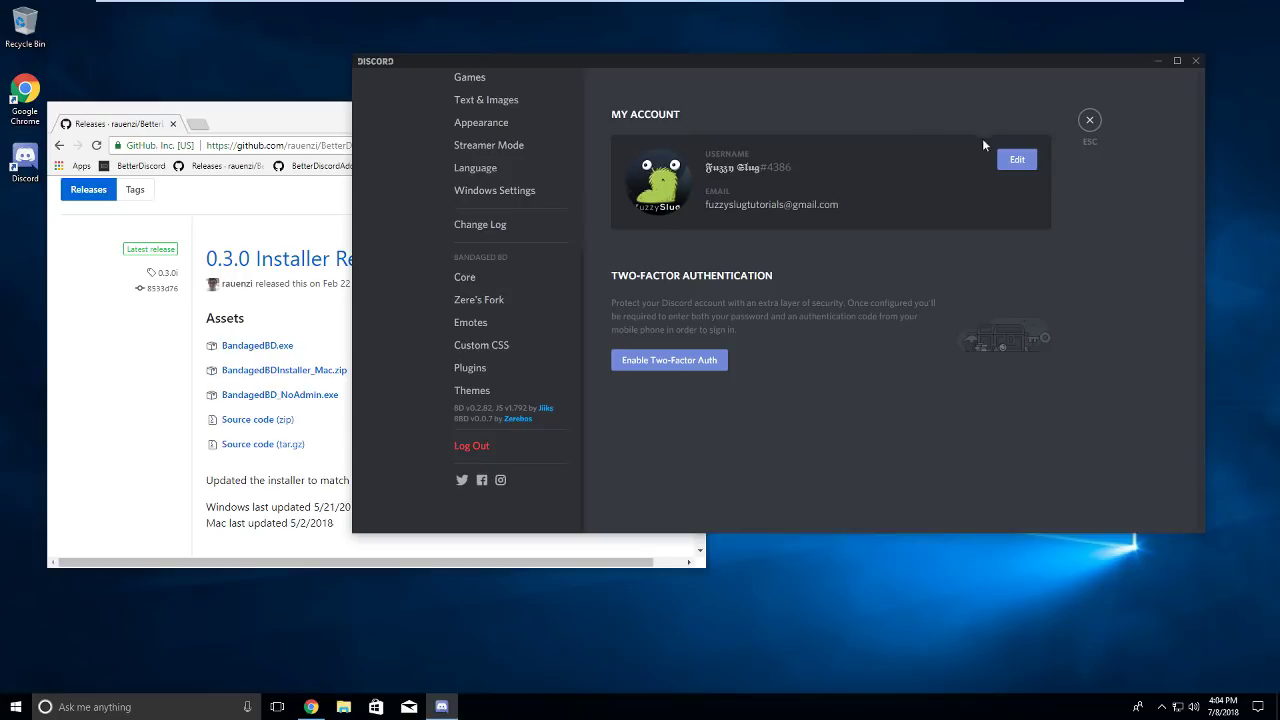
click(510, 367)
key(Escape)
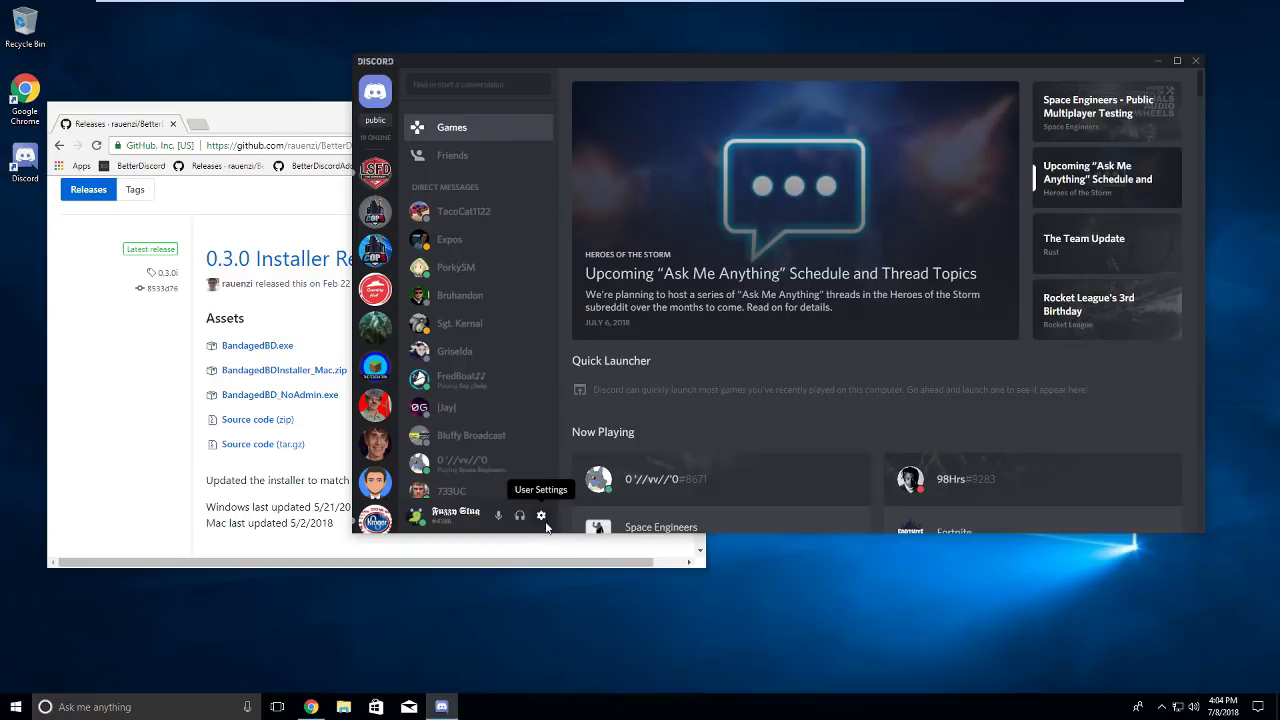
Reopen Discord's user settings and look through the Bandaged BD Themes, Custom CSS and Emotes pages, finishing on Plugins.
scroll(571, 343, down, 5)
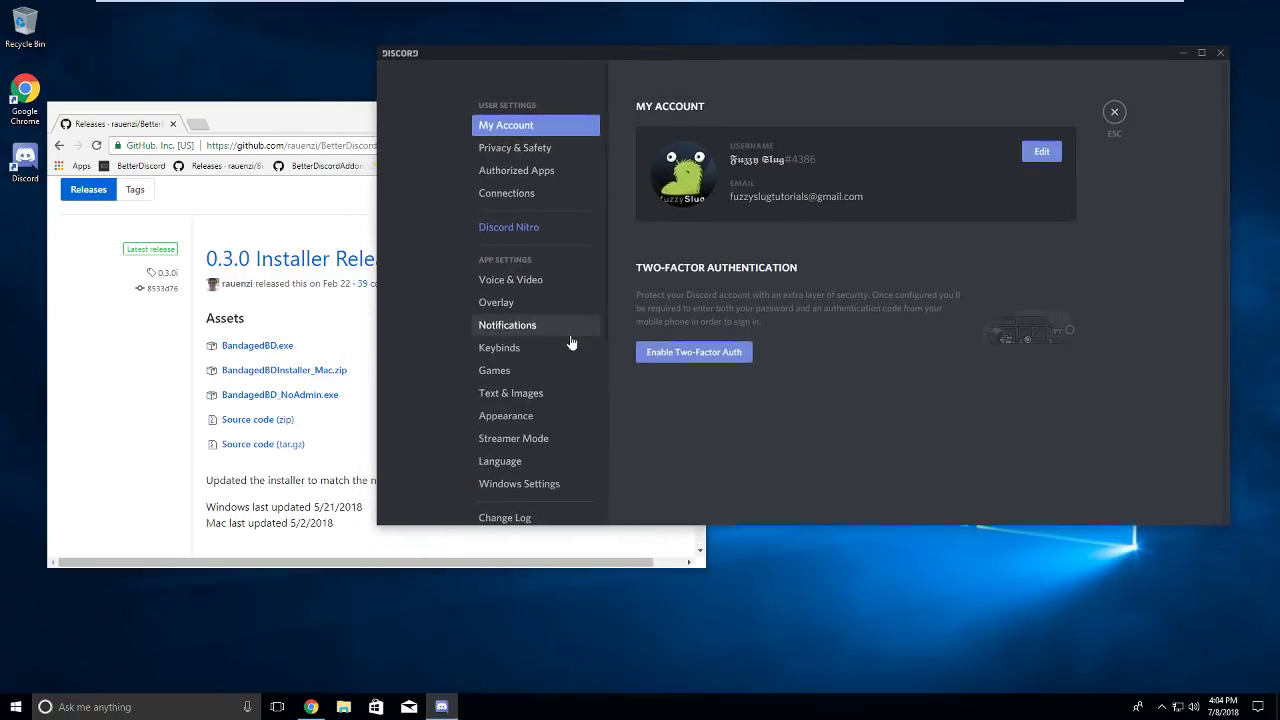
click(560, 360)
click(527, 382)
click(532, 341)
click(524, 318)
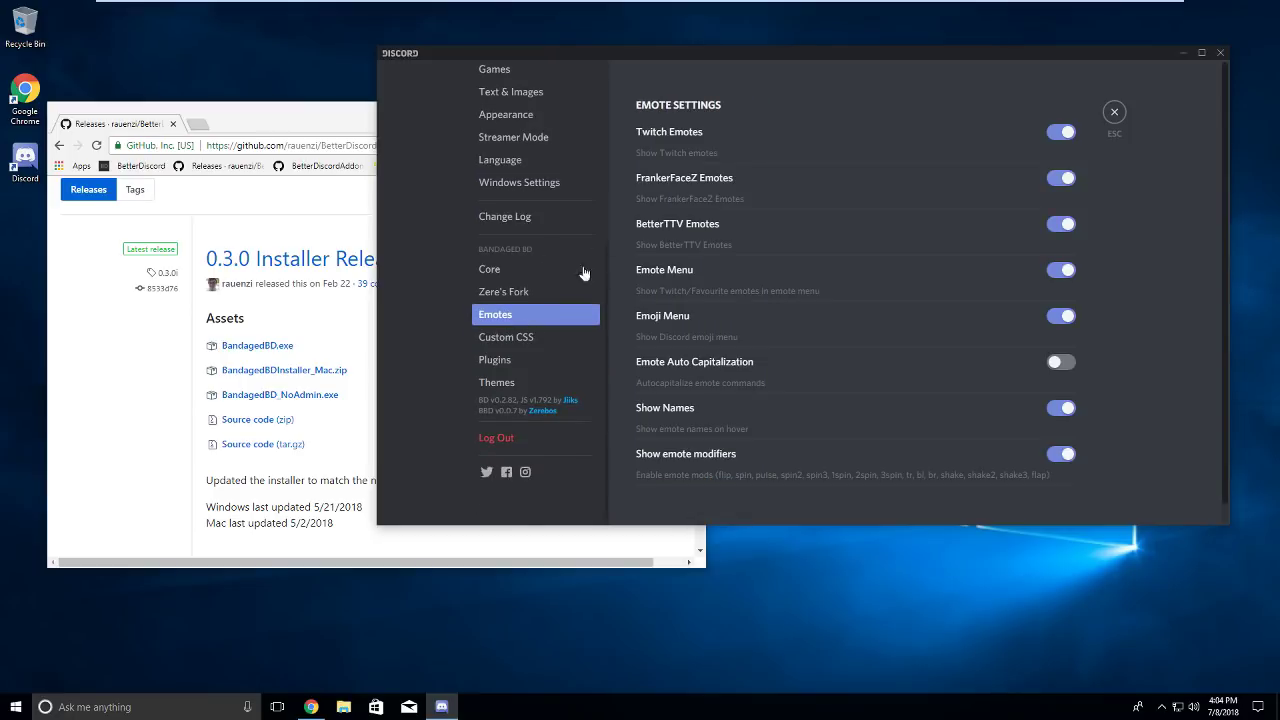
click(505, 382)
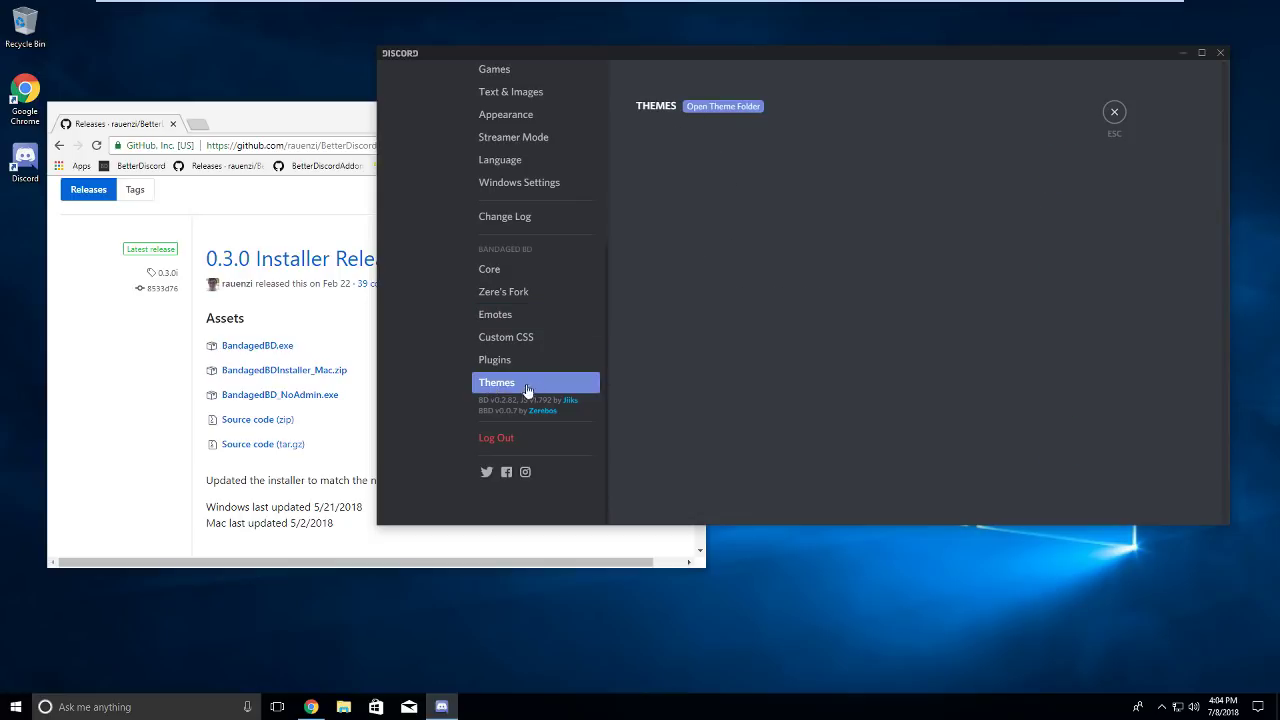
click(519, 362)
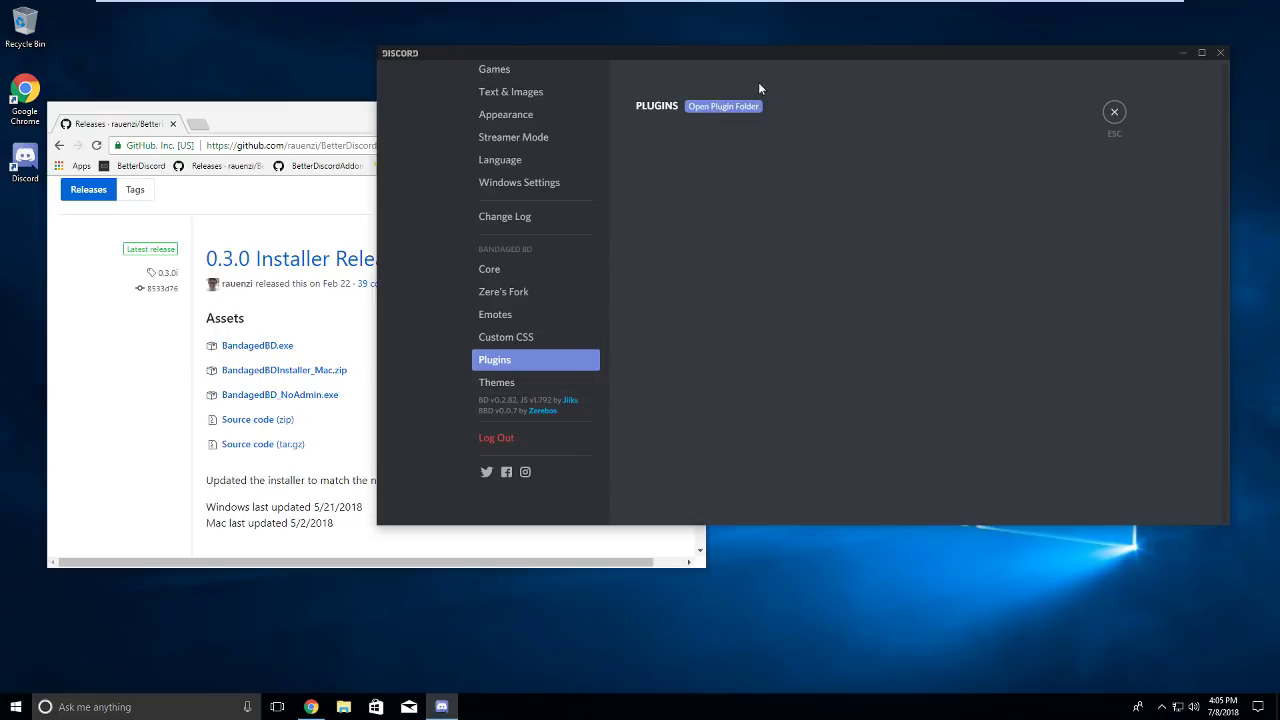
Open the BetterDiscord plugin folder from Discord's Plugins page and arrange its window in front of Discord.
click(723, 106)
drag(736, 54, 758, 62)
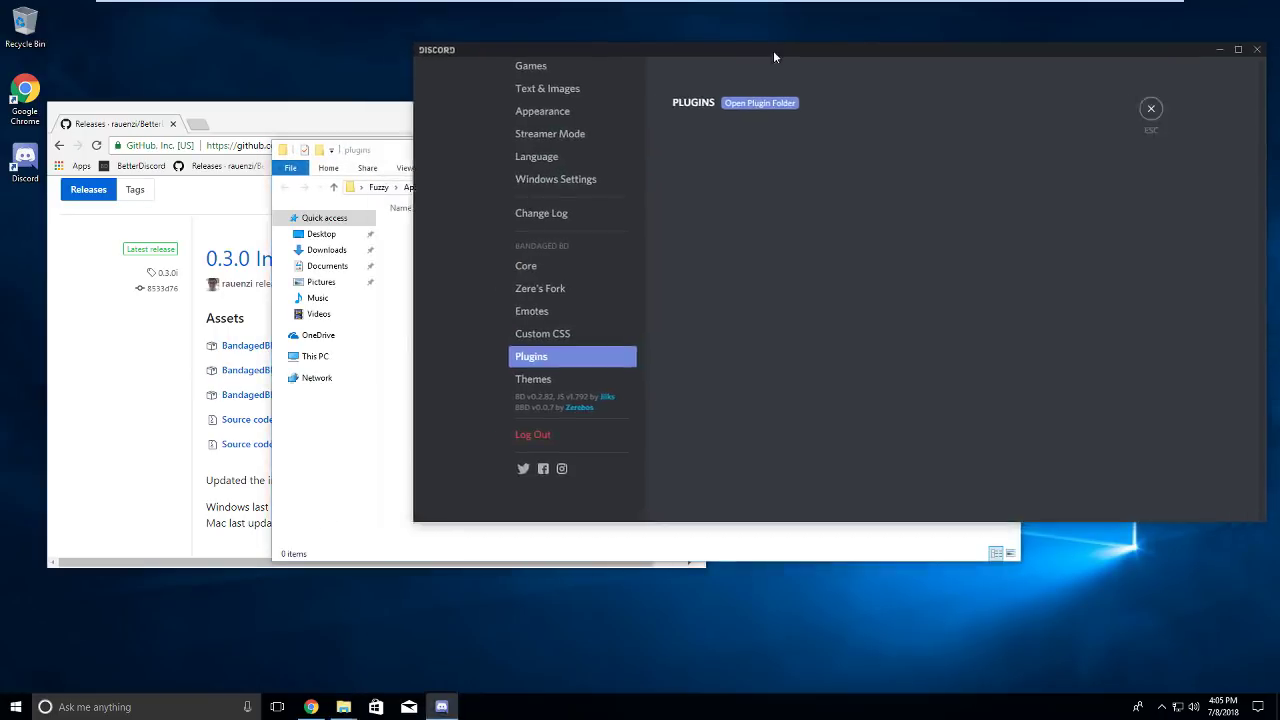
drag(400, 150, 612, 128)
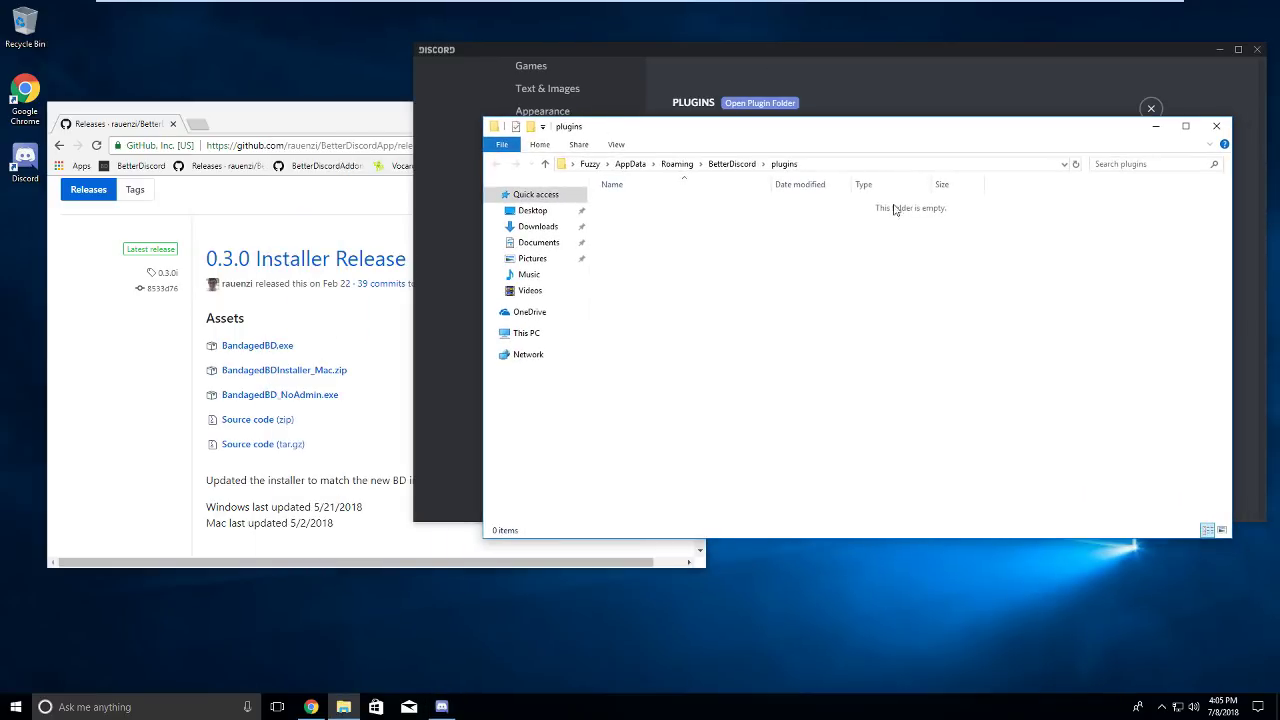
drag(827, 129, 712, 137)
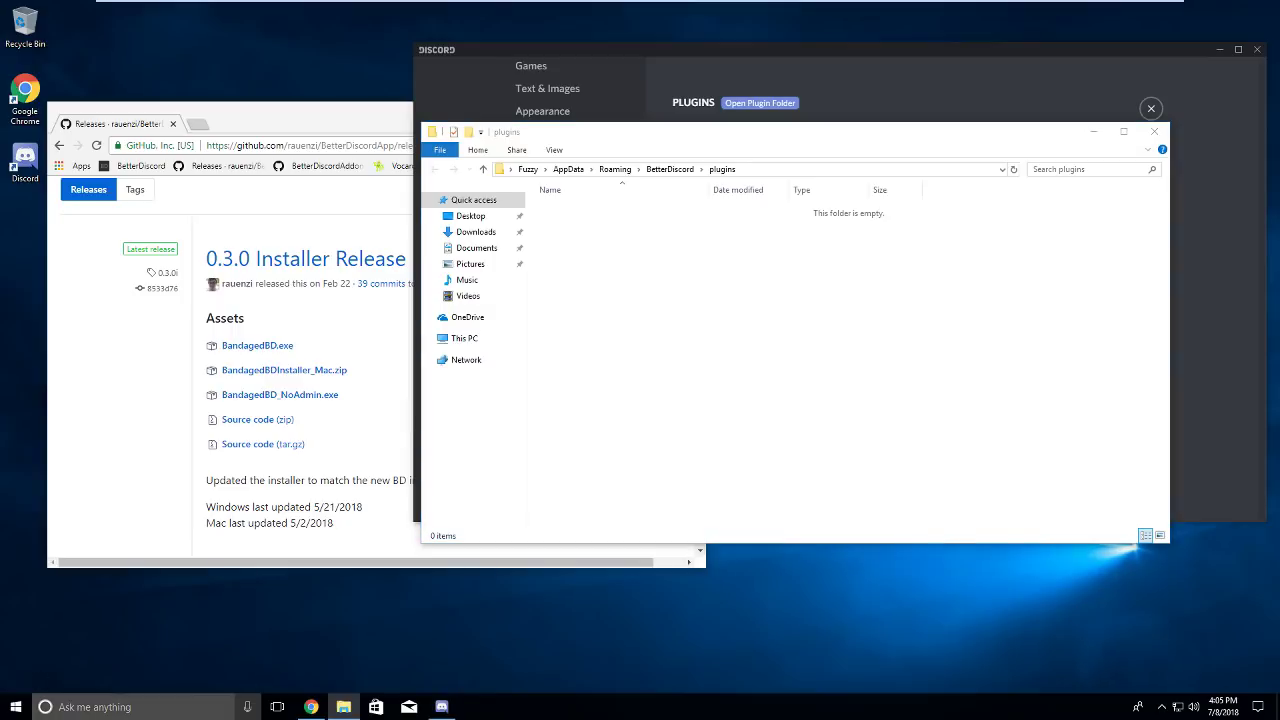
Search Windows for %appdata%, open the matching Roaming folder, and move its window clear of the plugins folder.
click(110, 685)
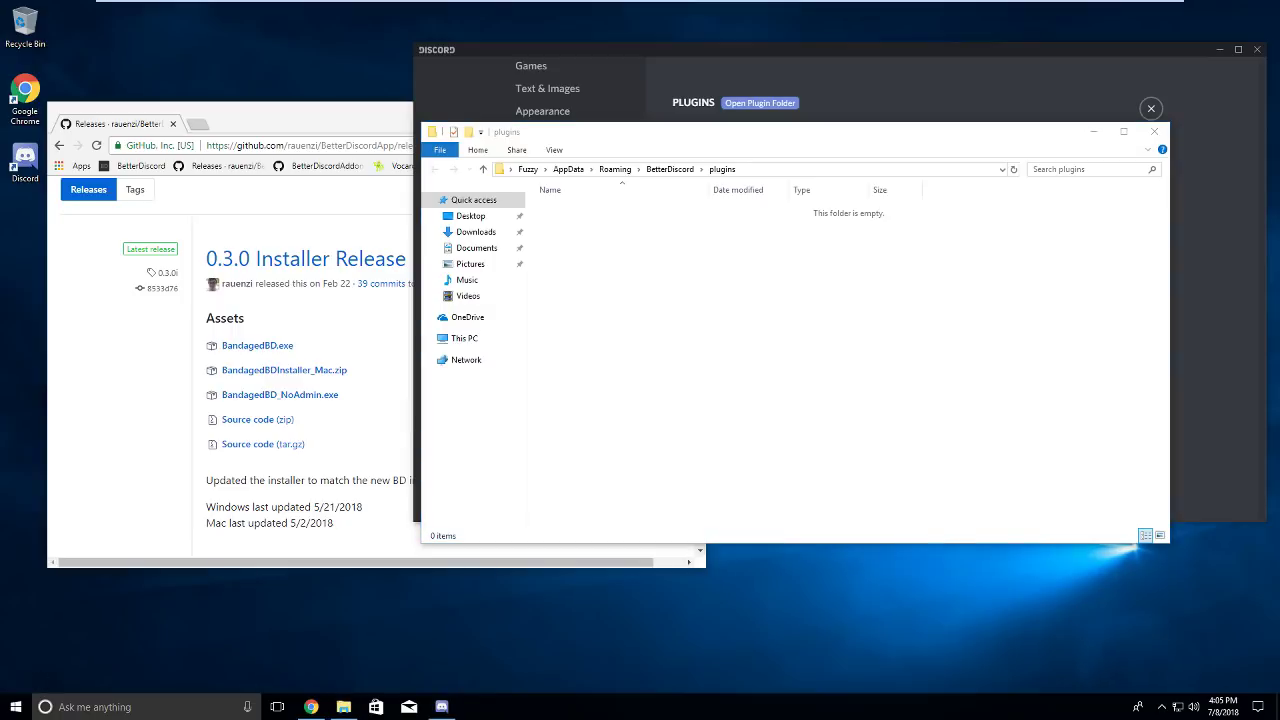
click(128, 704)
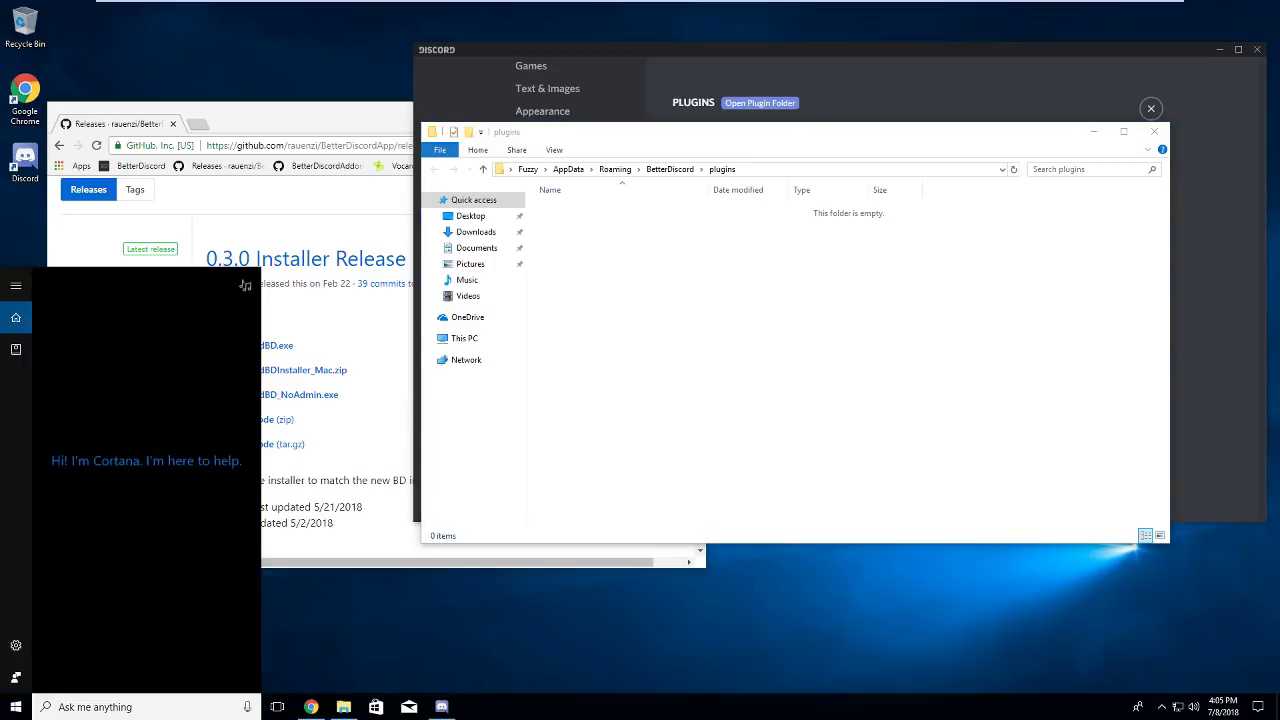
text(%appdata%)
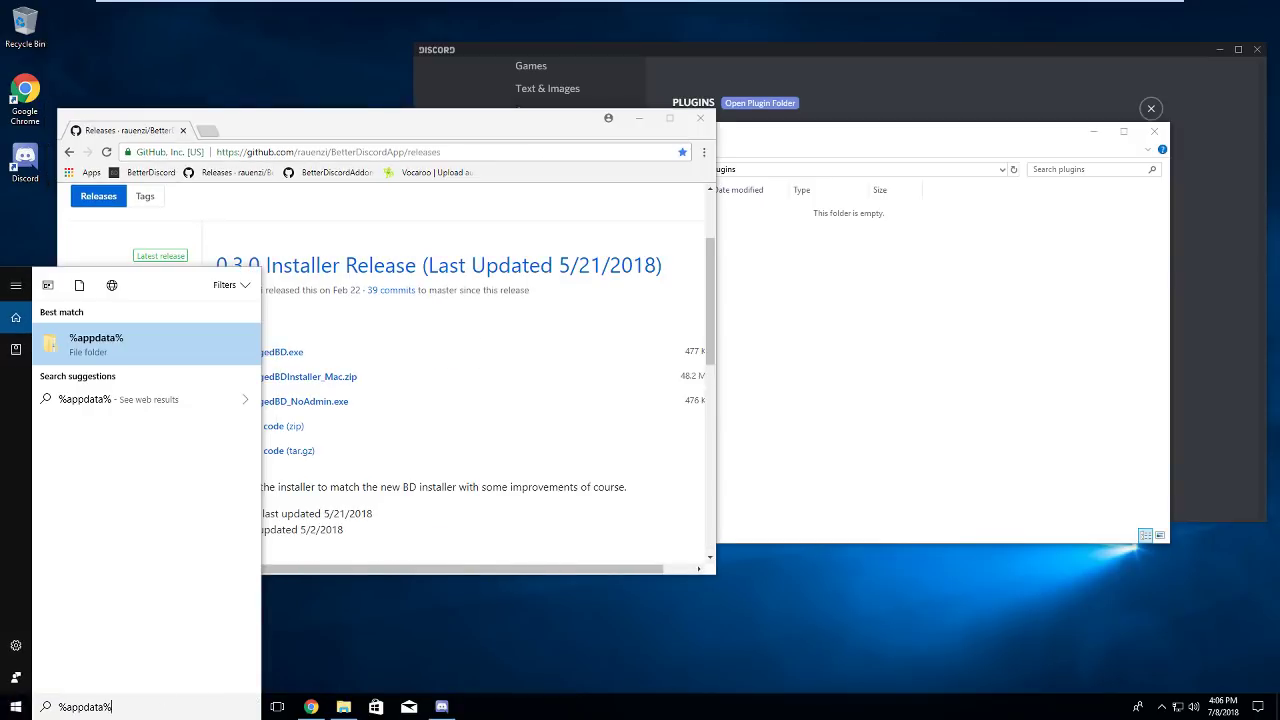
click(112, 361)
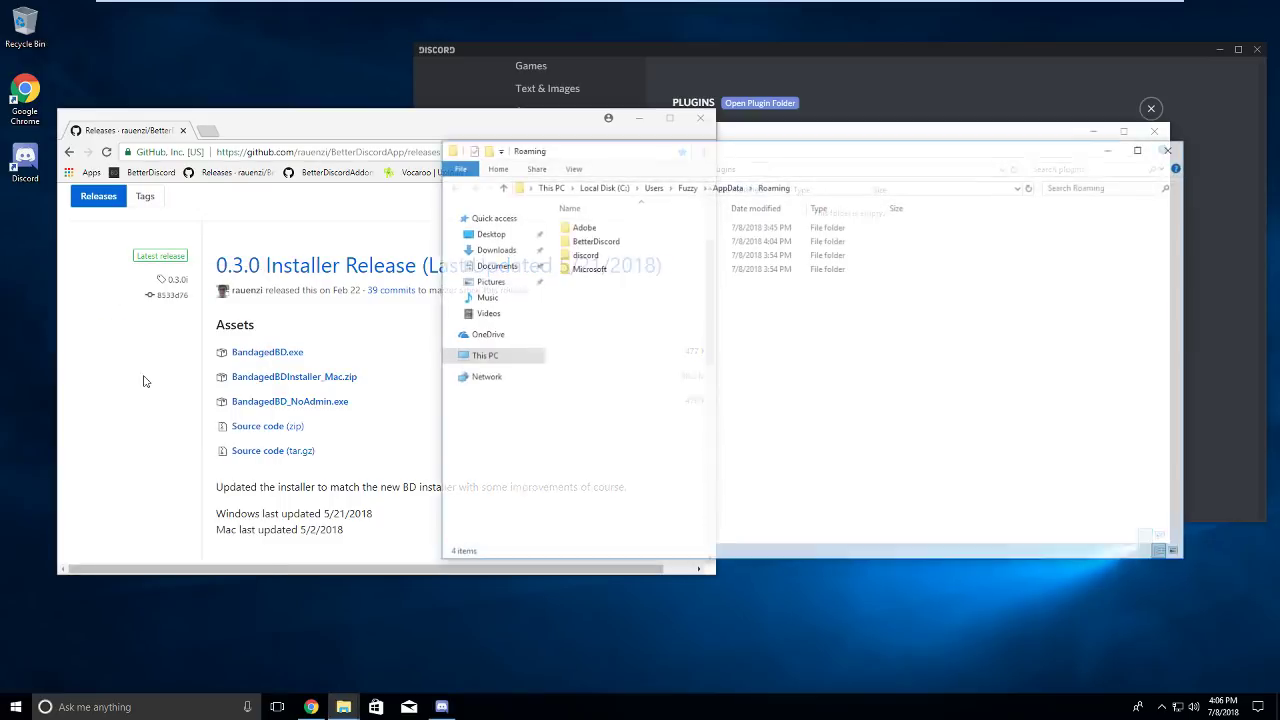
drag(620, 150, 382, 175)
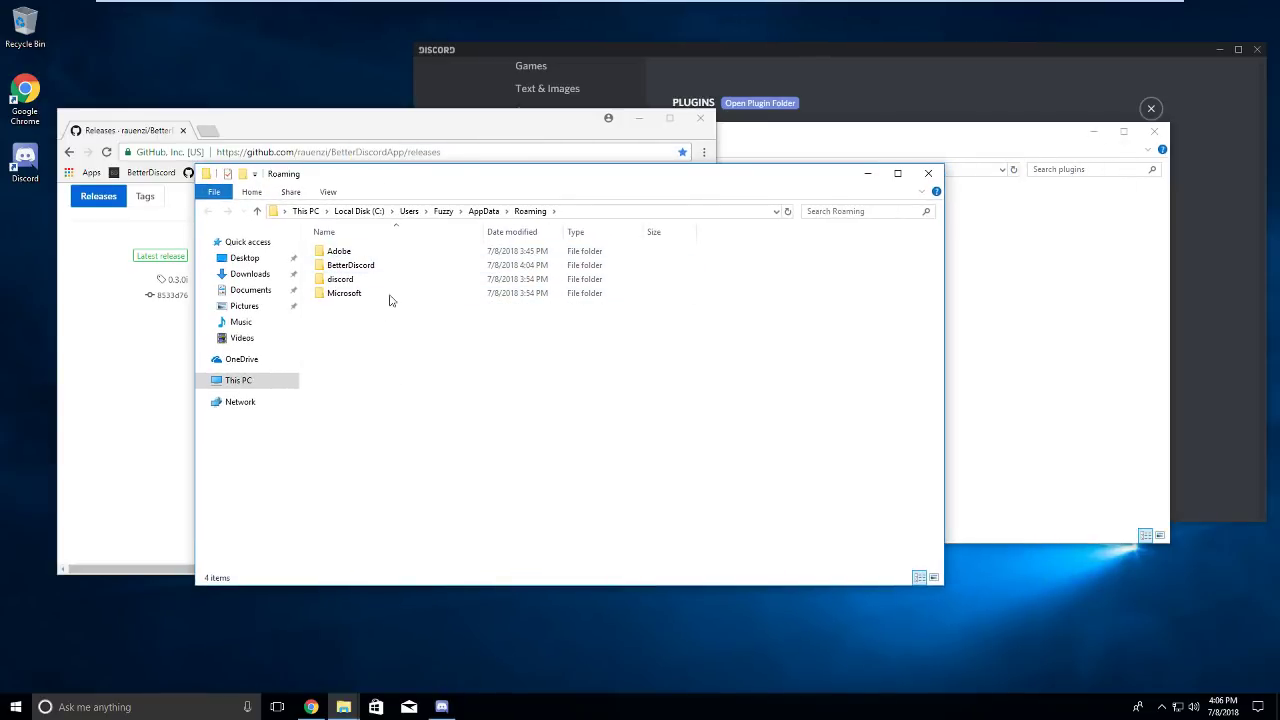
drag(513, 177, 1016, 366)
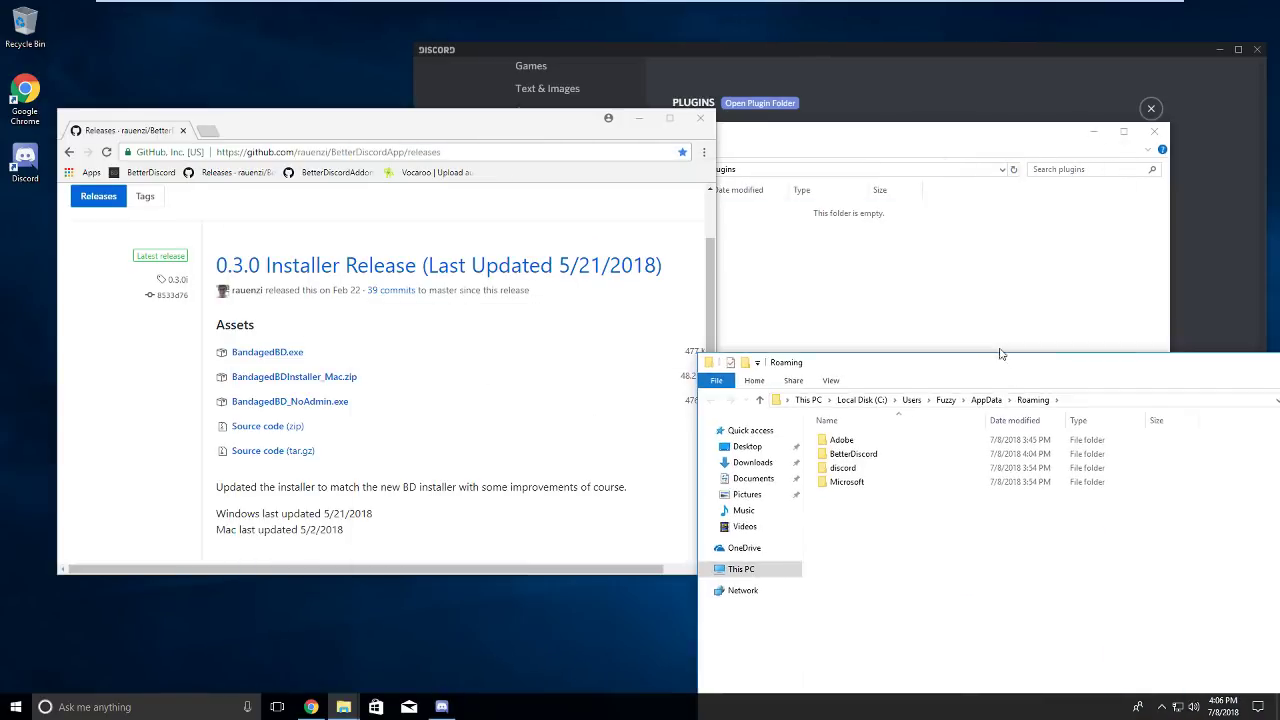
Go through the BetterDiscord folder to its plugins subfolder in the Roaming window, and close that second window.
click(919, 303)
click(1220, 366)
drag(1220, 366, 1008, 288)
double_click(640, 367)
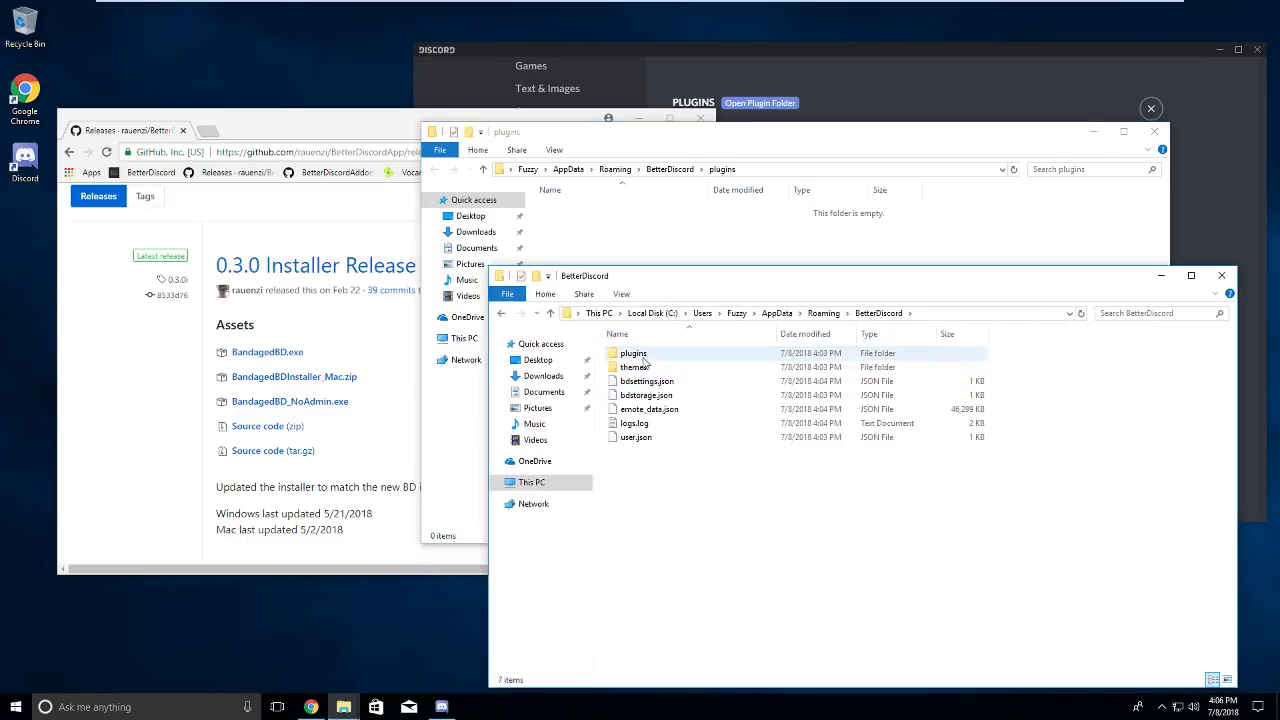
double_click(641, 356)
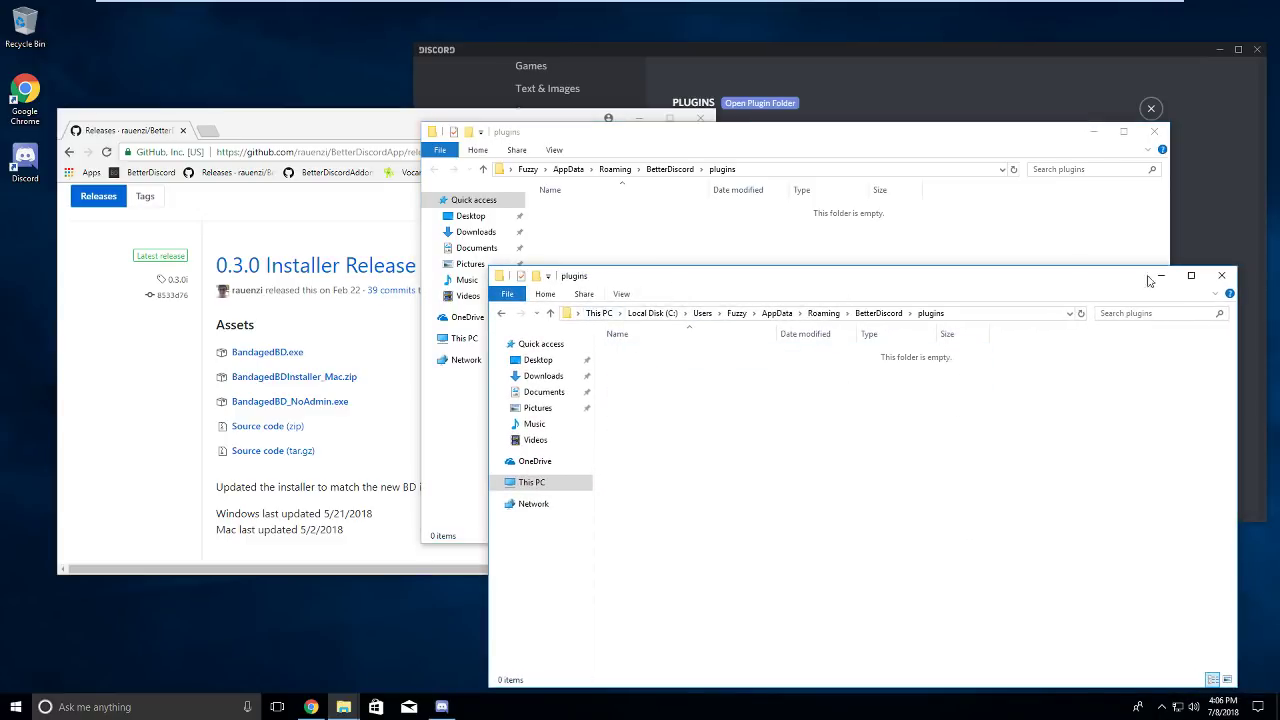
click(1221, 275)
Open the bookmarked BetterDiscordAddons NotificationSounds page on GitHub, try its Download link, and return to the page.
drag(845, 138, 870, 216)
drag(278, 129, 241, 91)
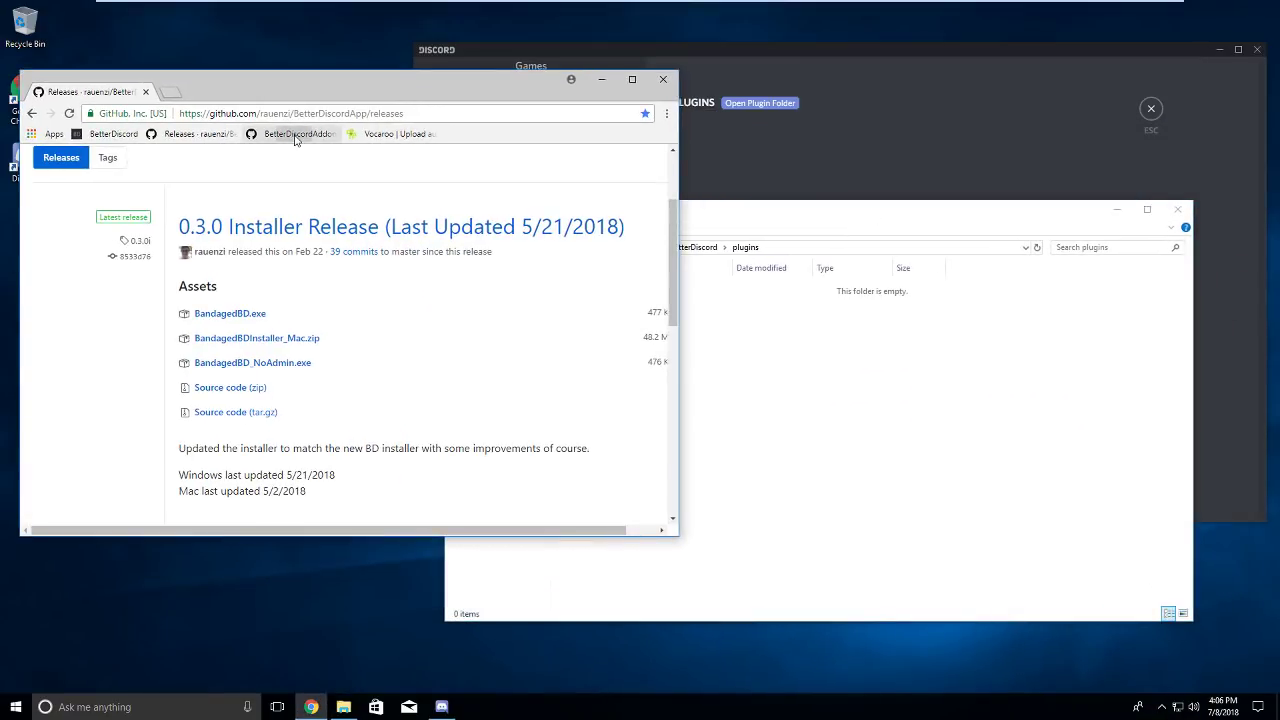
click(295, 136)
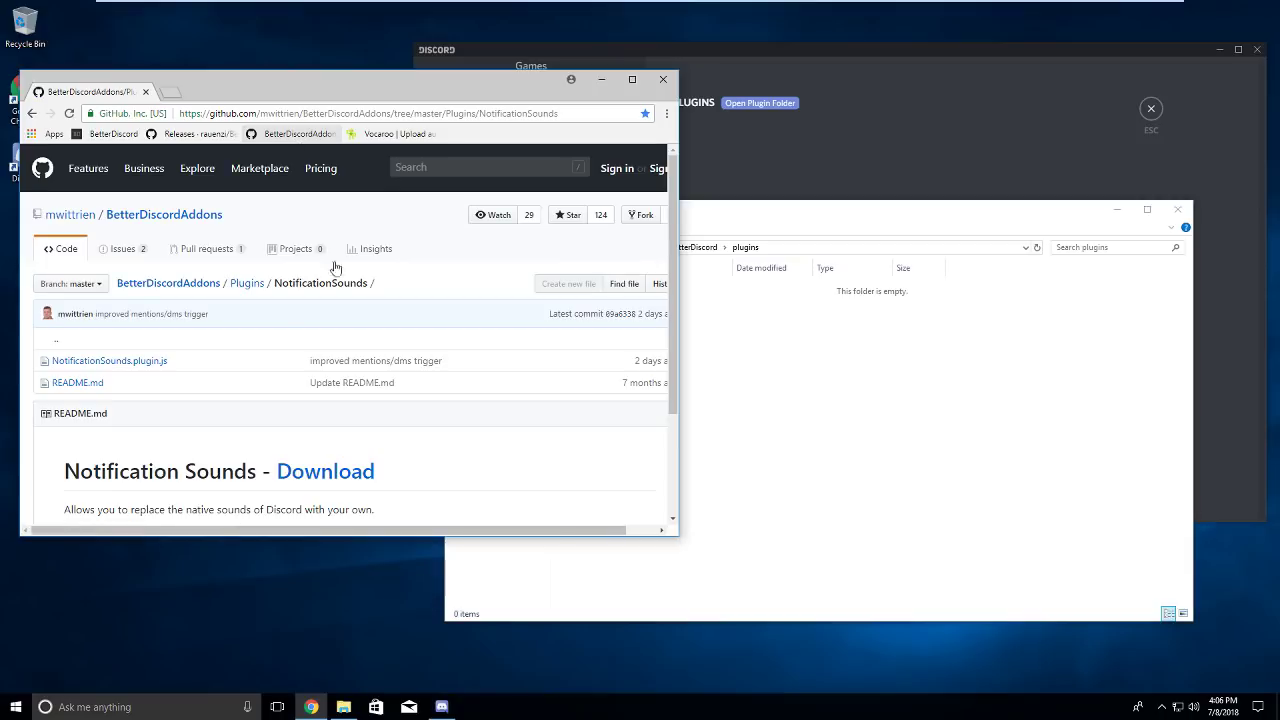
scroll(295, 247, down, 1)
drag(367, 96, 368, 84)
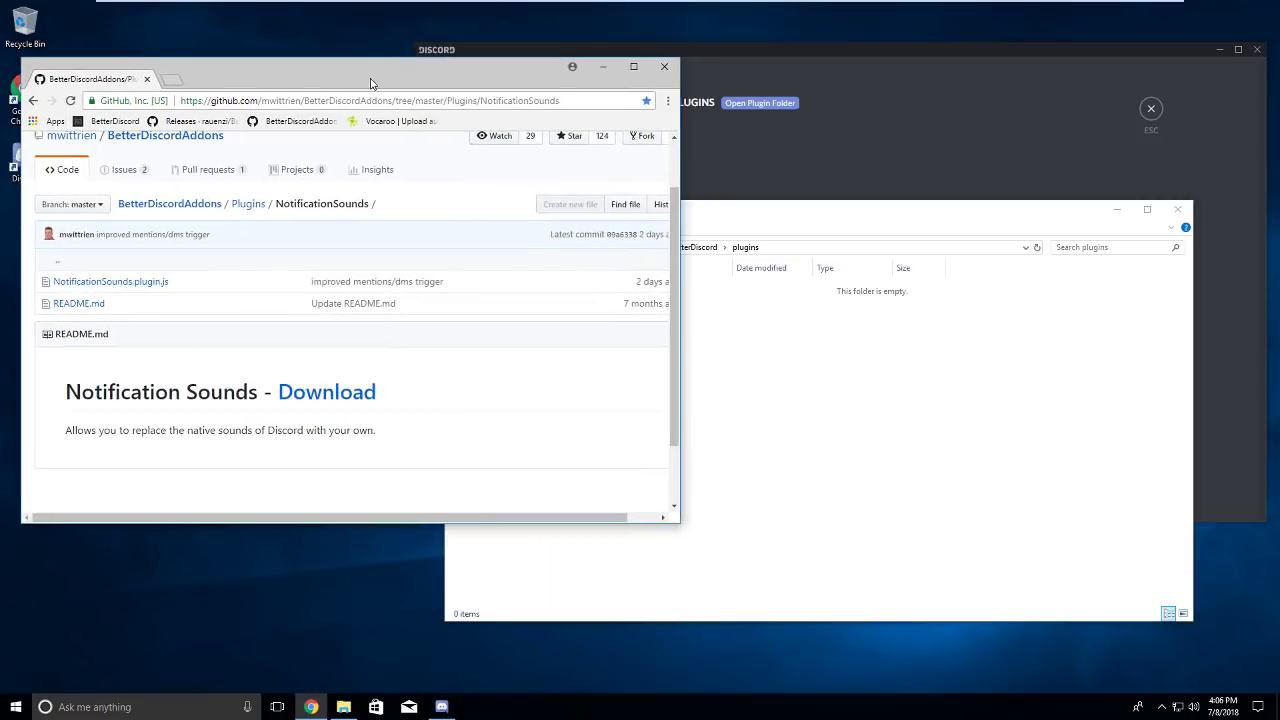
click(316, 400)
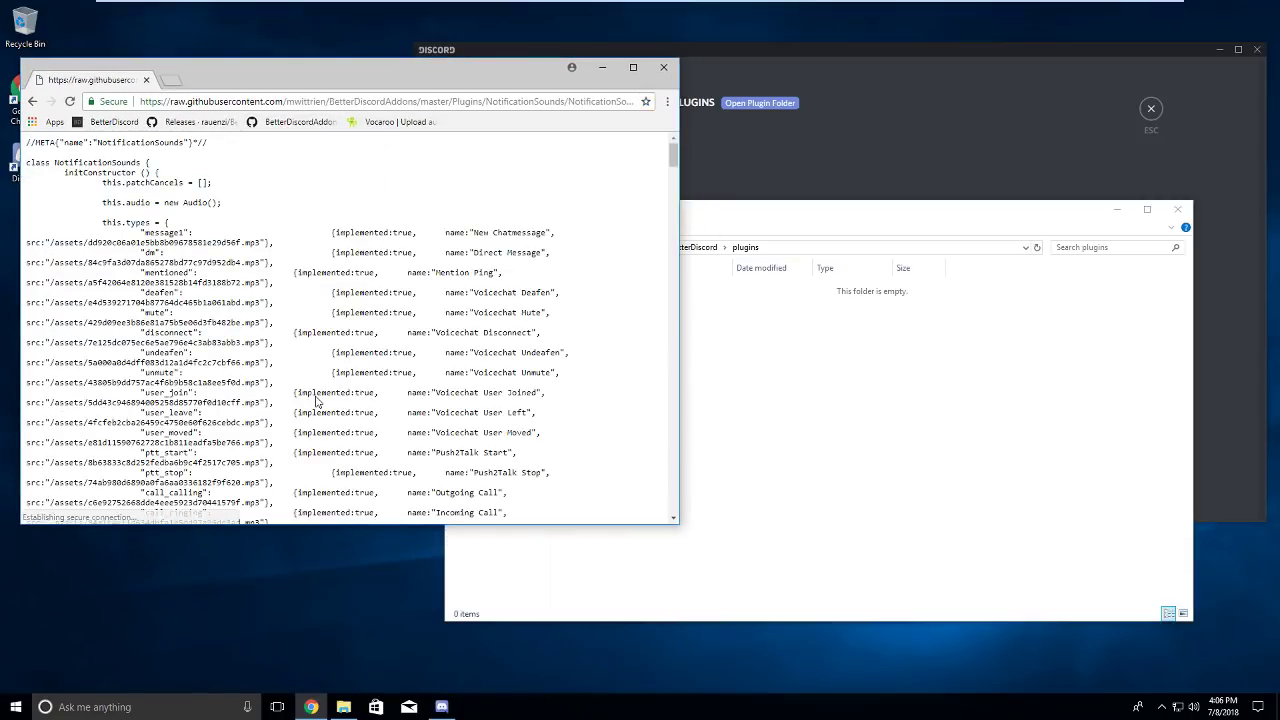
click(32, 101)
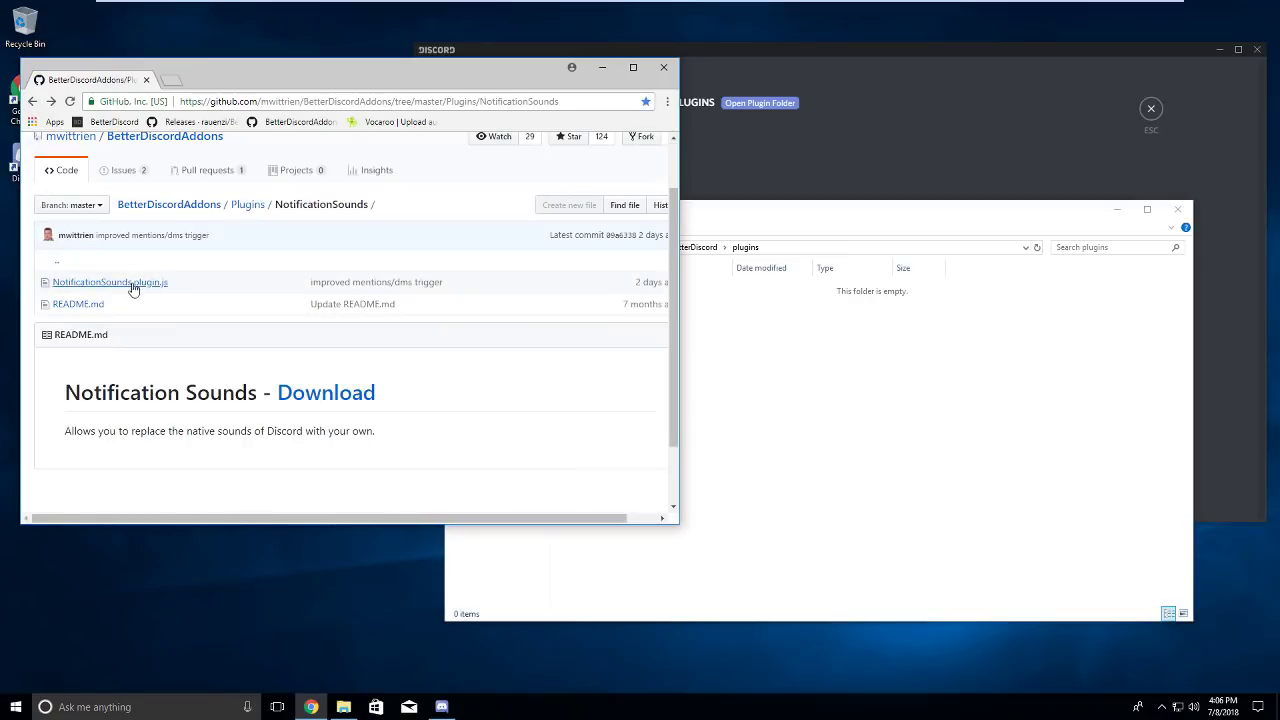
Open NotificationSounds.plugin.js in the GitHub repository and show its raw code.
click(129, 287)
scroll(266, 389, down, 5)
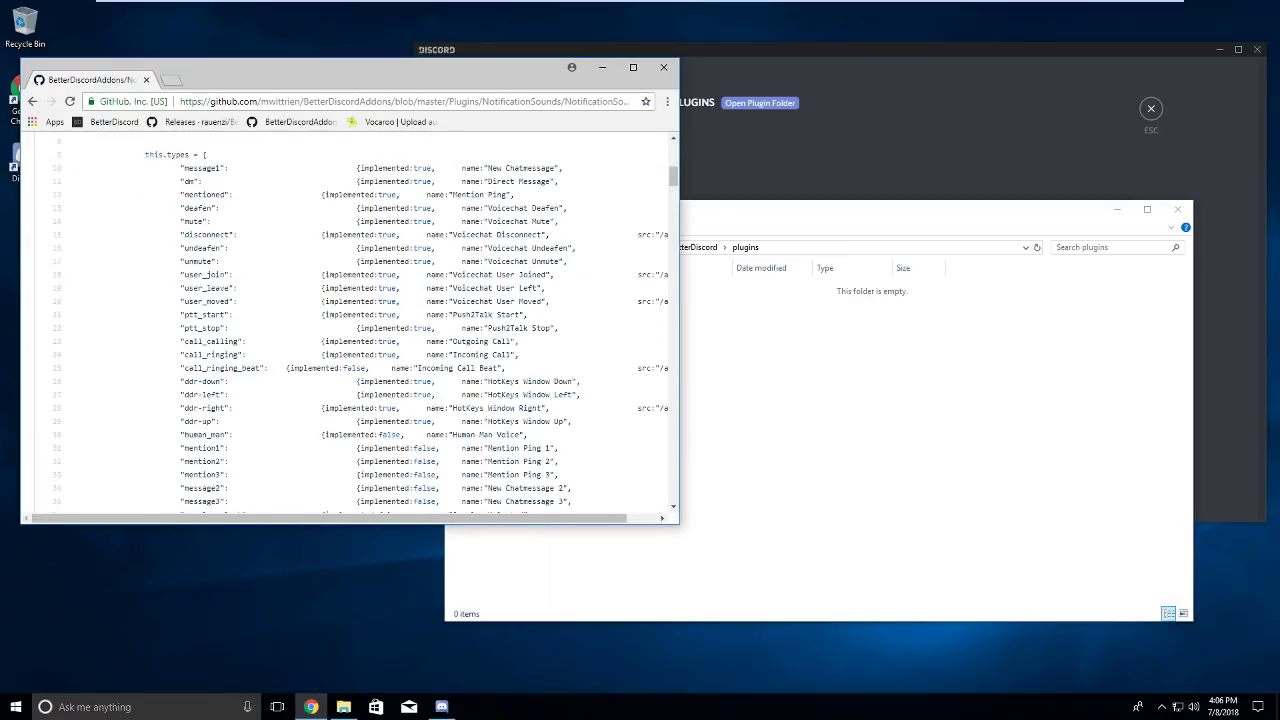
scroll(366, 334, up, 3)
click(523, 293)
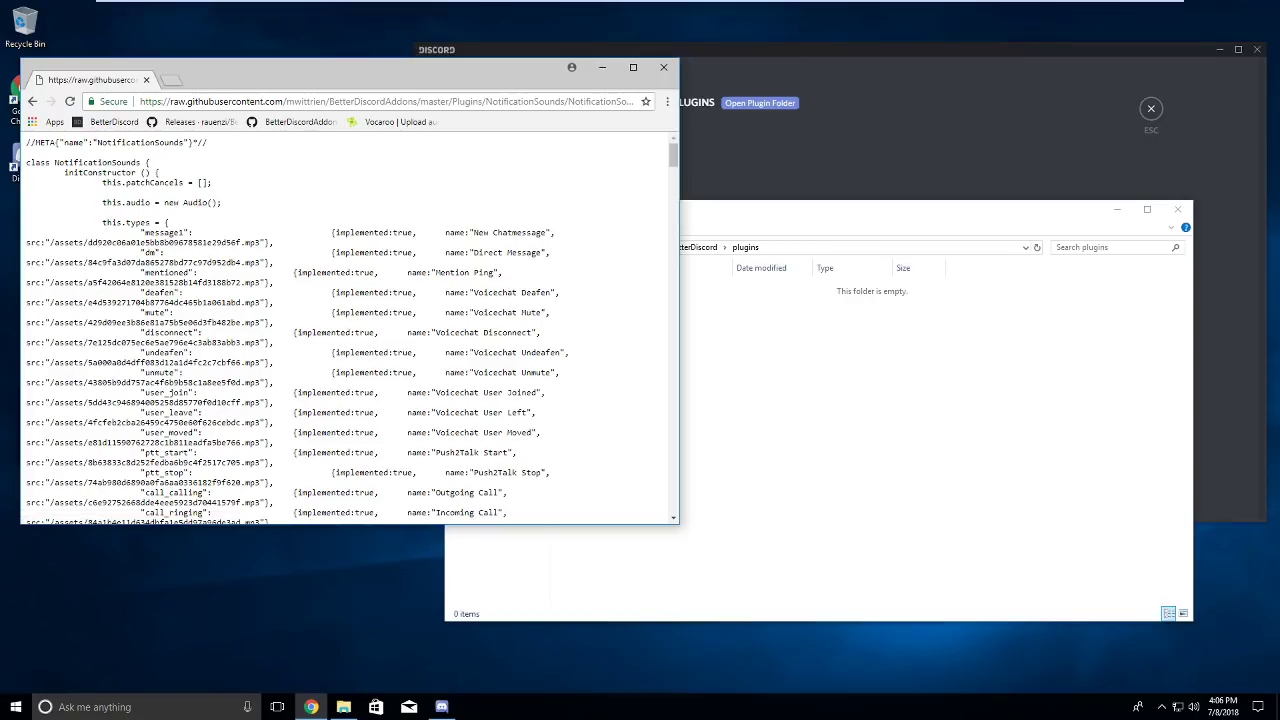
Copy the entire raw NotificationSounds code and return to the file's GitHub page.
key(ctrl+a)
click(315, 163)
drag(102, 192, 122, 202)
click(355, 192)
key(ctrl+a)
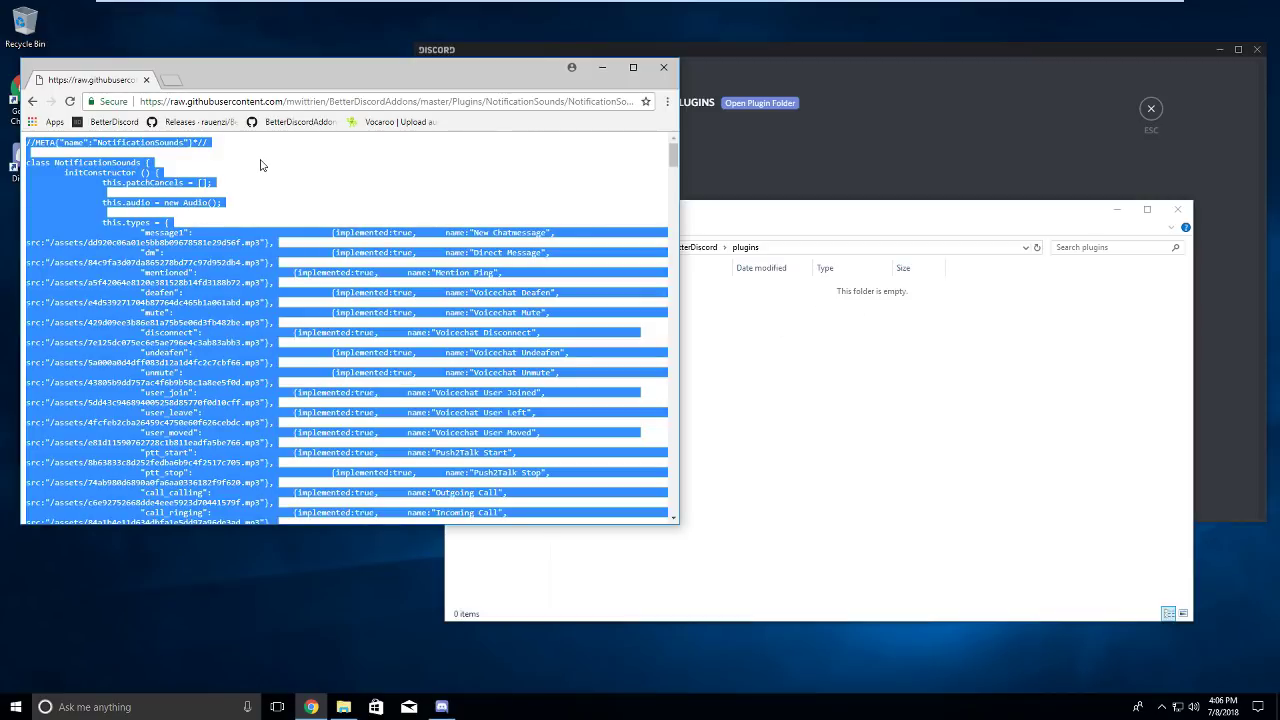
click(32, 101)
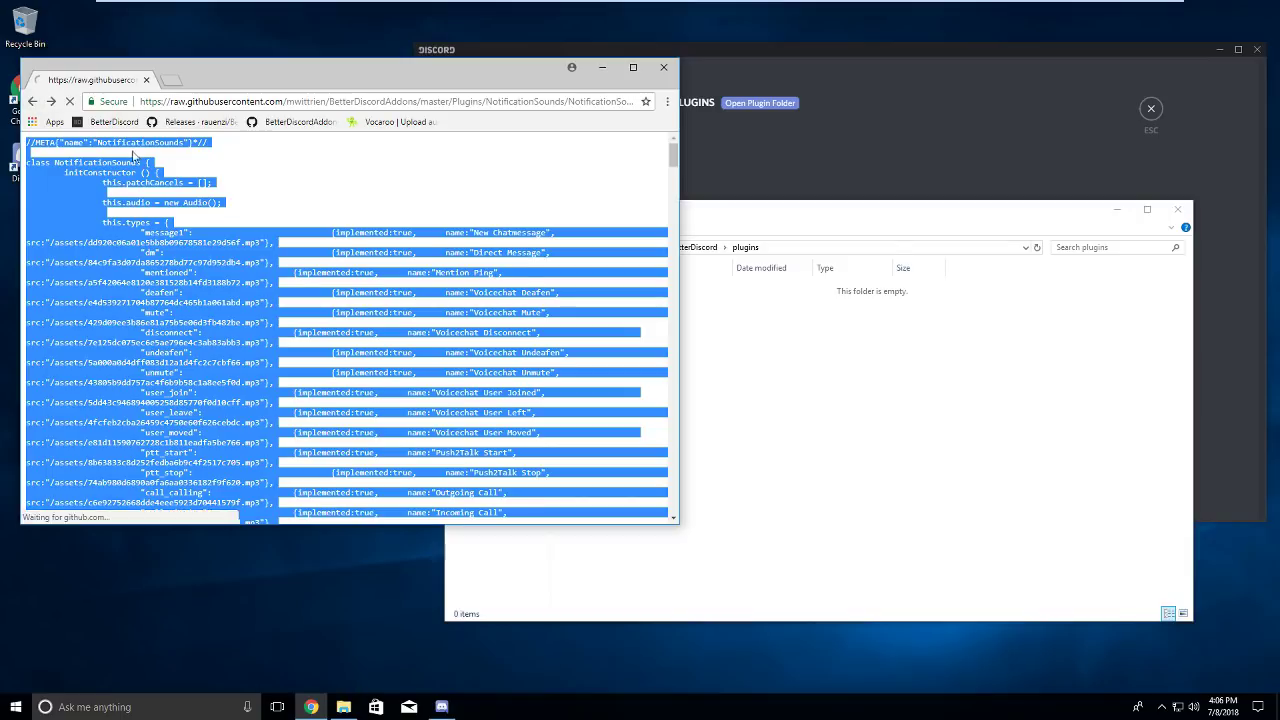
Place the plugins folder window beside the GitHub page so the plugin's file name stays readable.
click(894, 423)
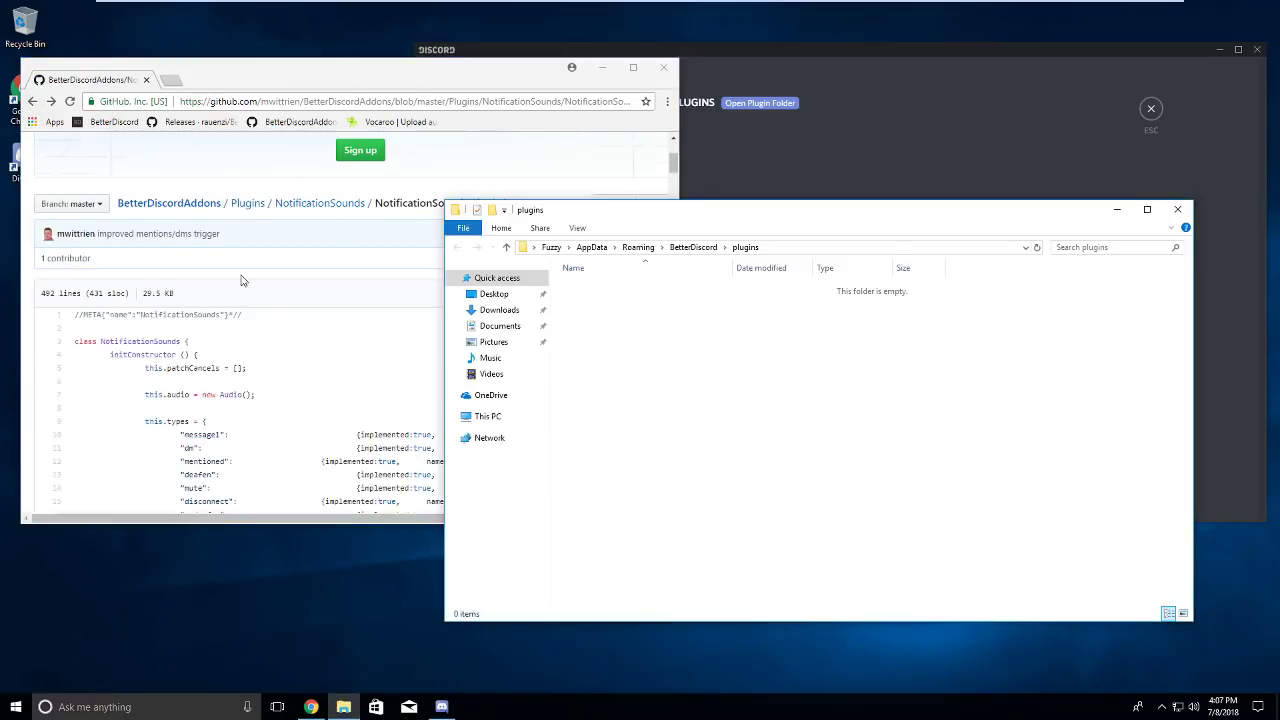
scroll(240, 280, up, 1)
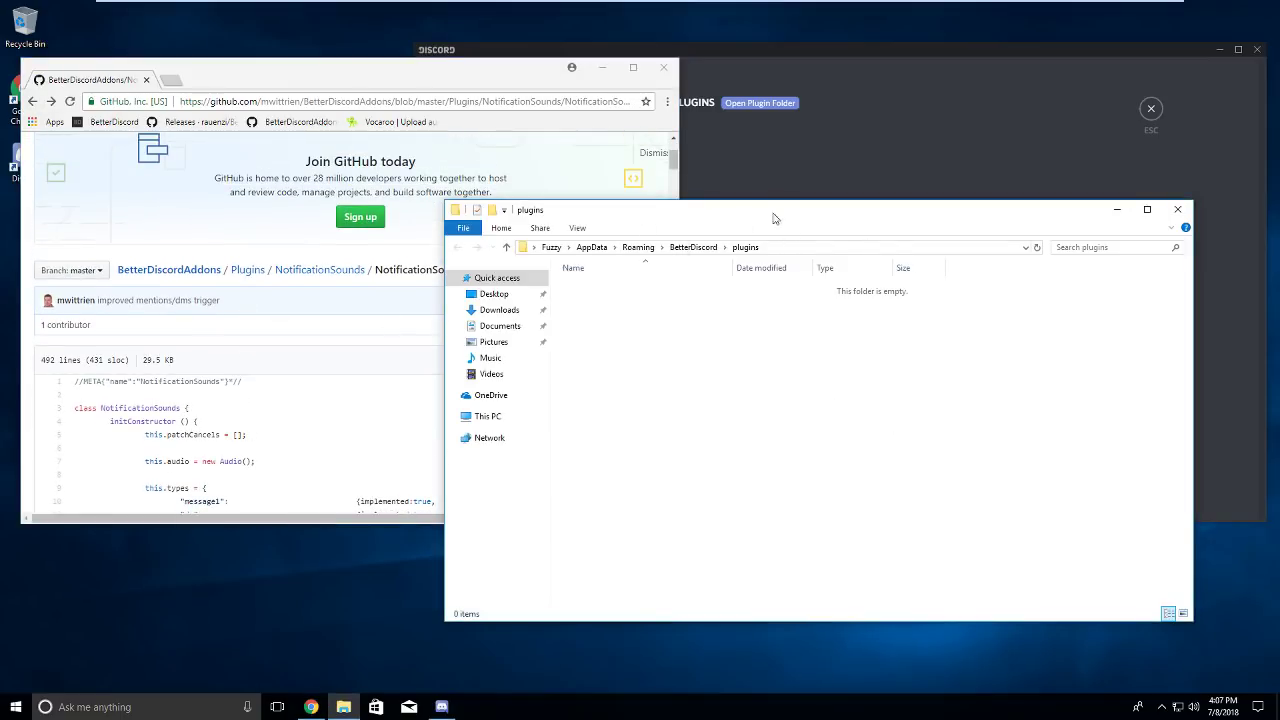
drag(773, 218, 923, 280)
key(alt+Tab)
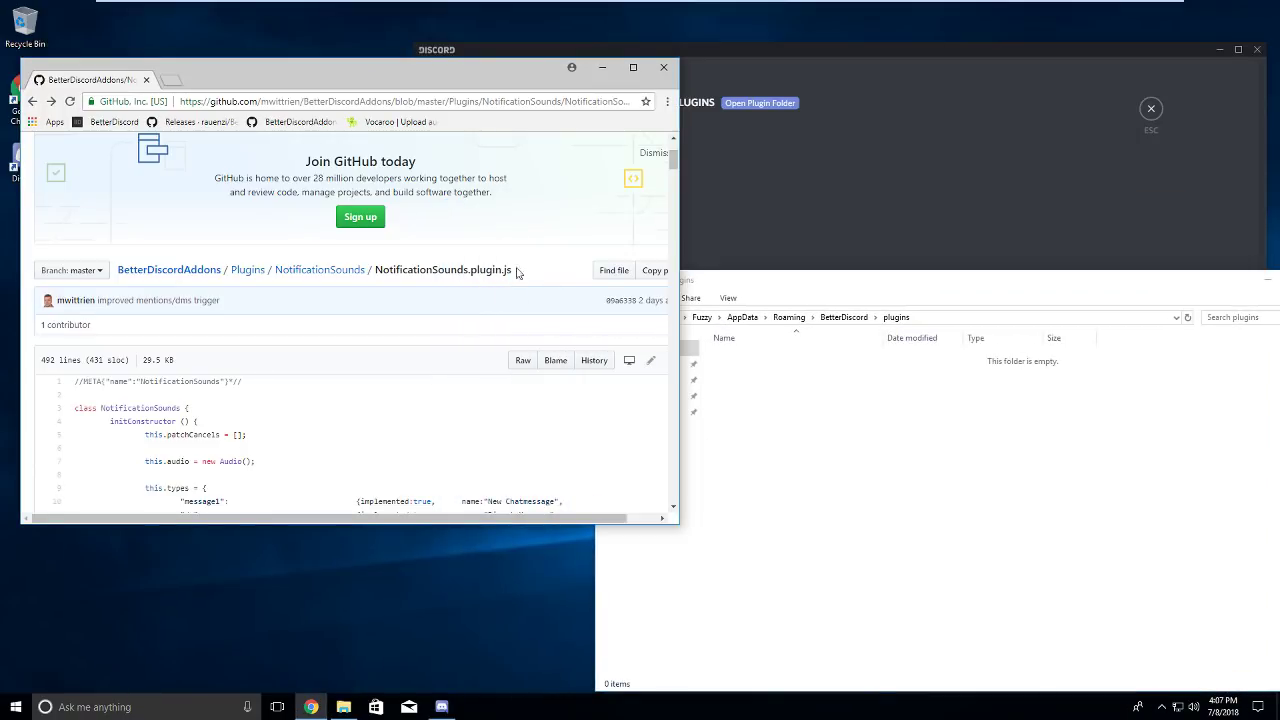
click(787, 410)
right_click(791, 414)
key(Escape)
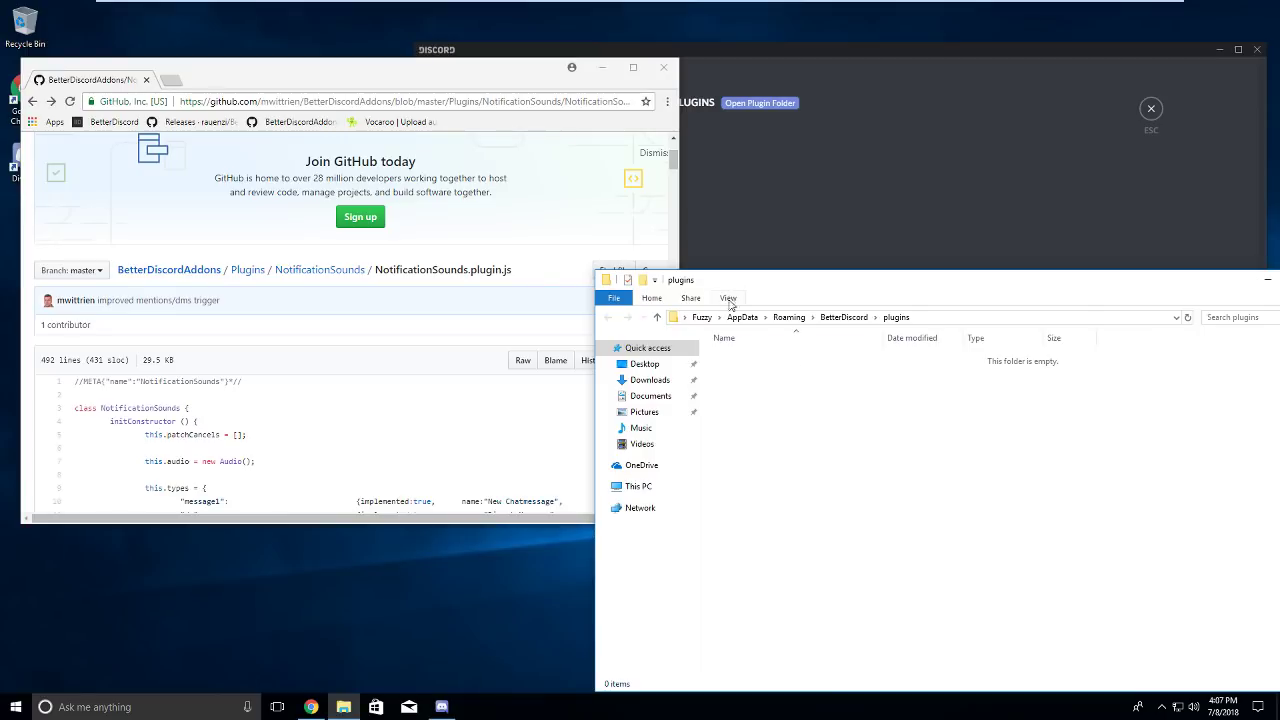
Check the File name extensions setting in the plugins folder's view options, and move the folder window higher.
click(728, 298)
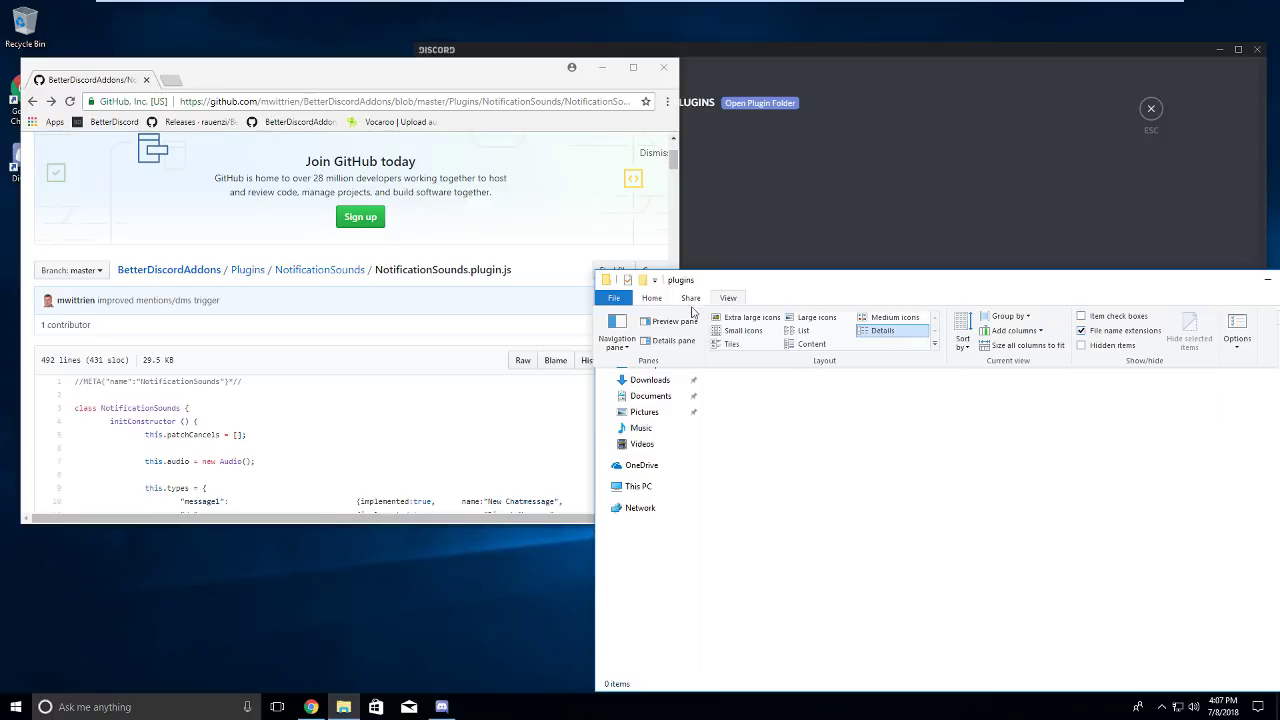
click(651, 298)
key(ctrl+F1)
drag(751, 277, 732, 141)
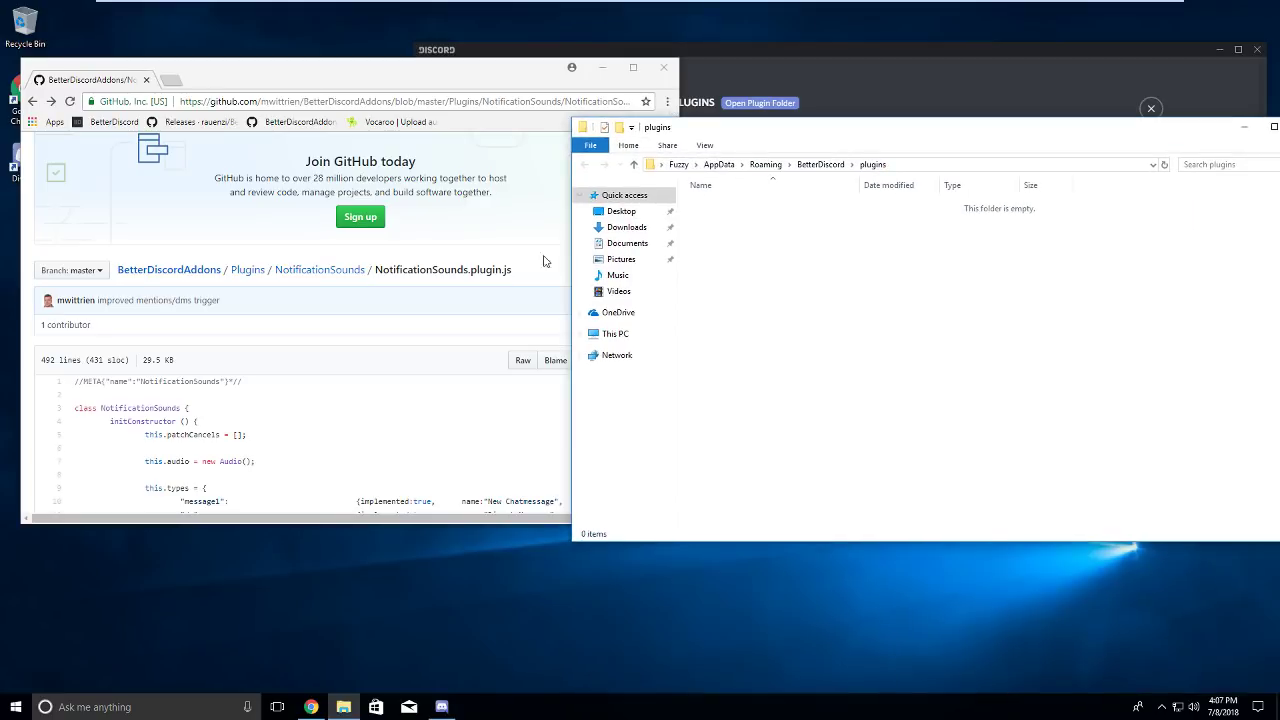
Create a new text document in the plugins folder and name it NotificationSounds.plugin.js, replacing the .txt extension.
right_click(696, 290)
click(737, 251)
right_click(738, 248)
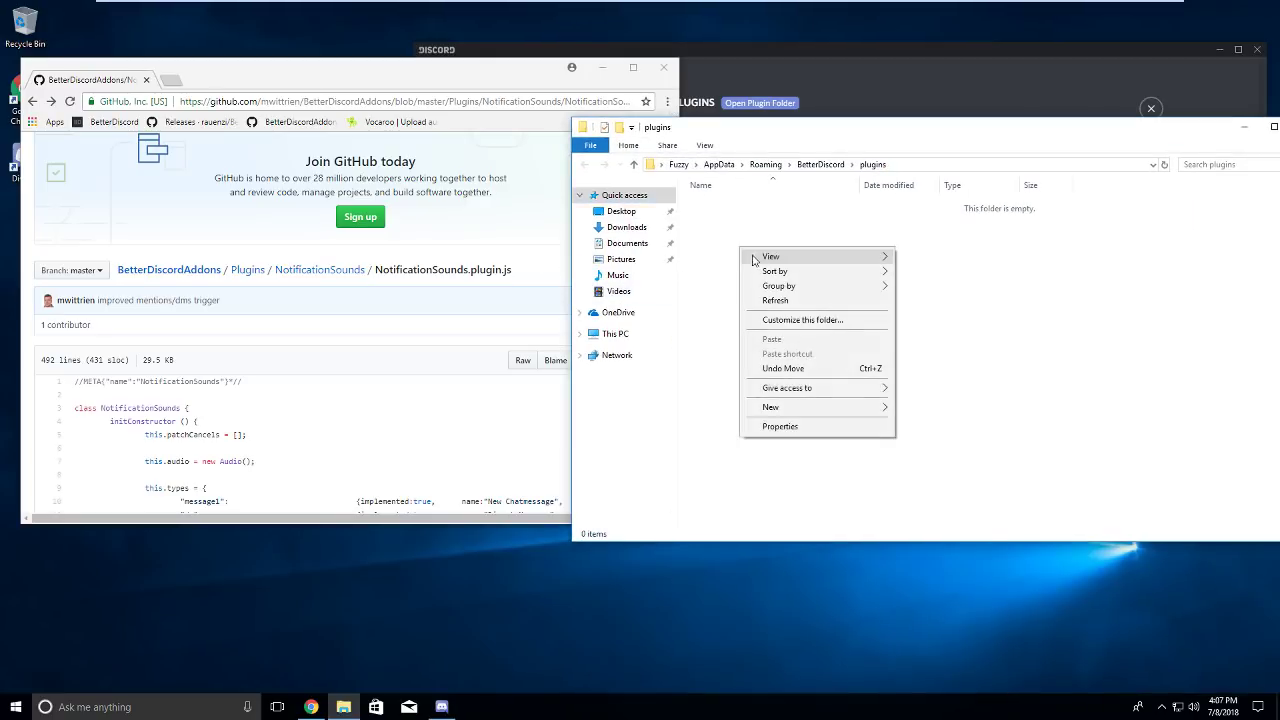
mouse_move(880, 413)
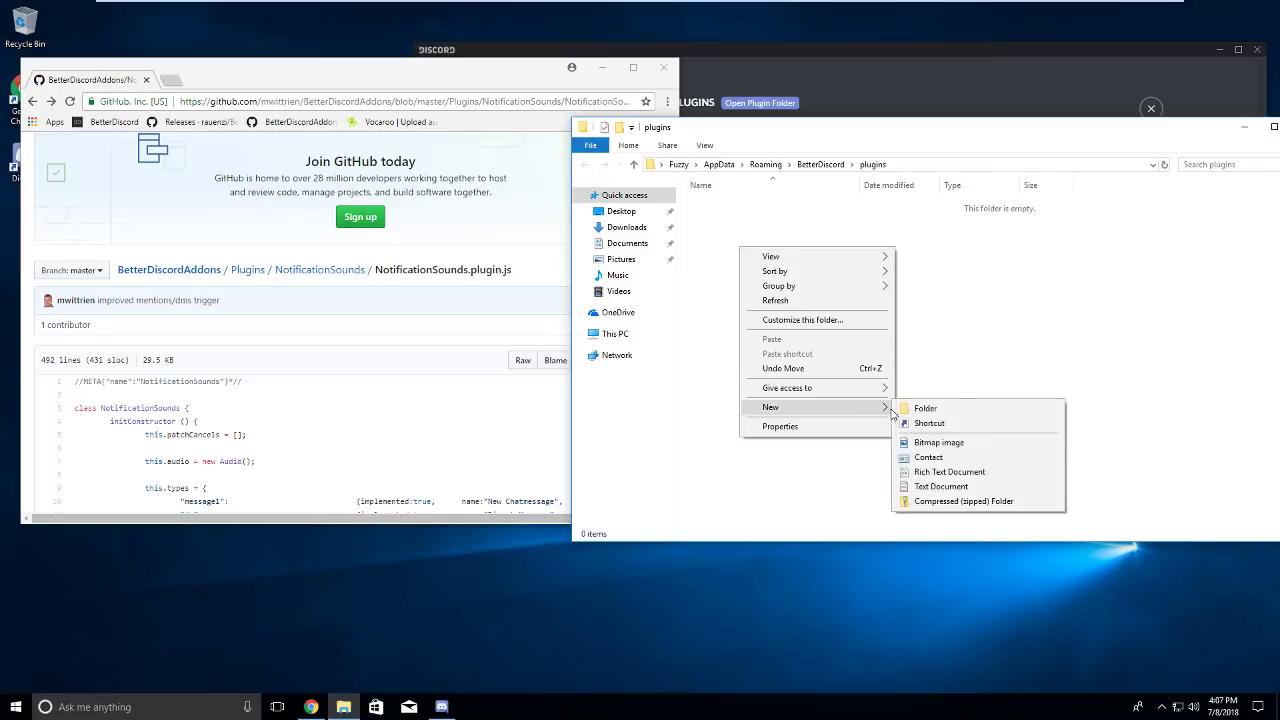
click(941, 486)
key(BackSpace)
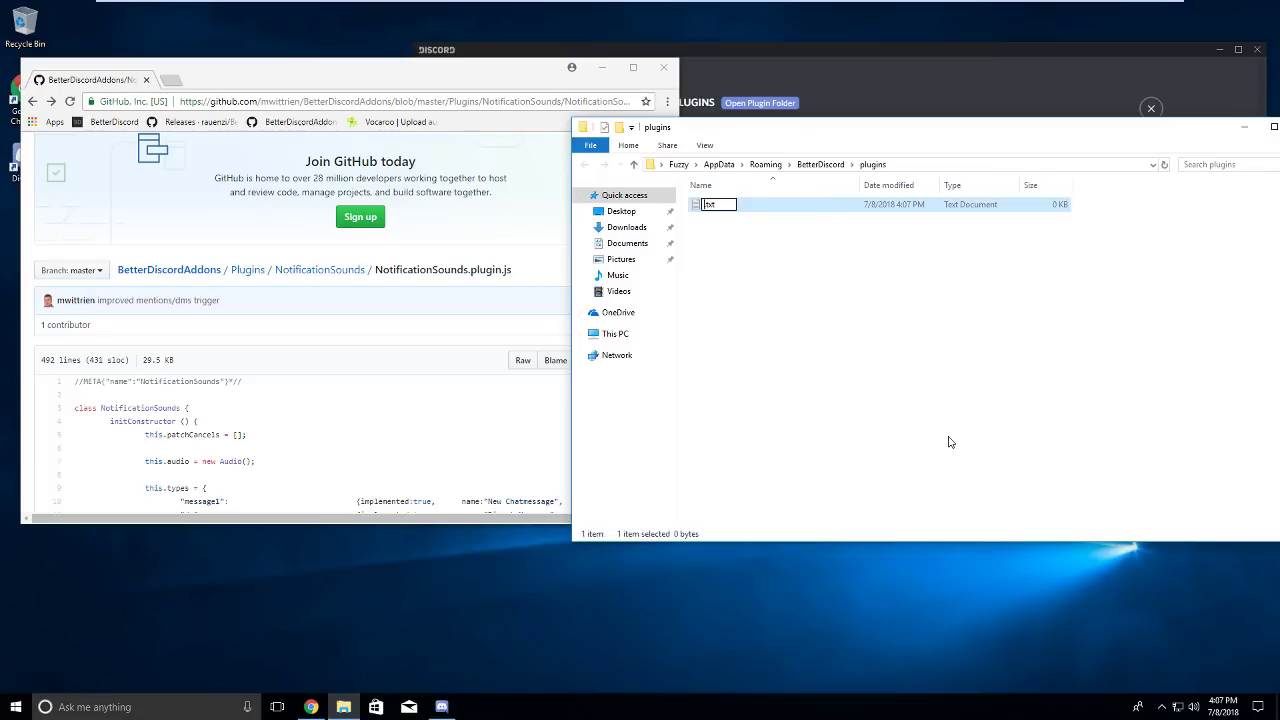
text(NotificationSound)
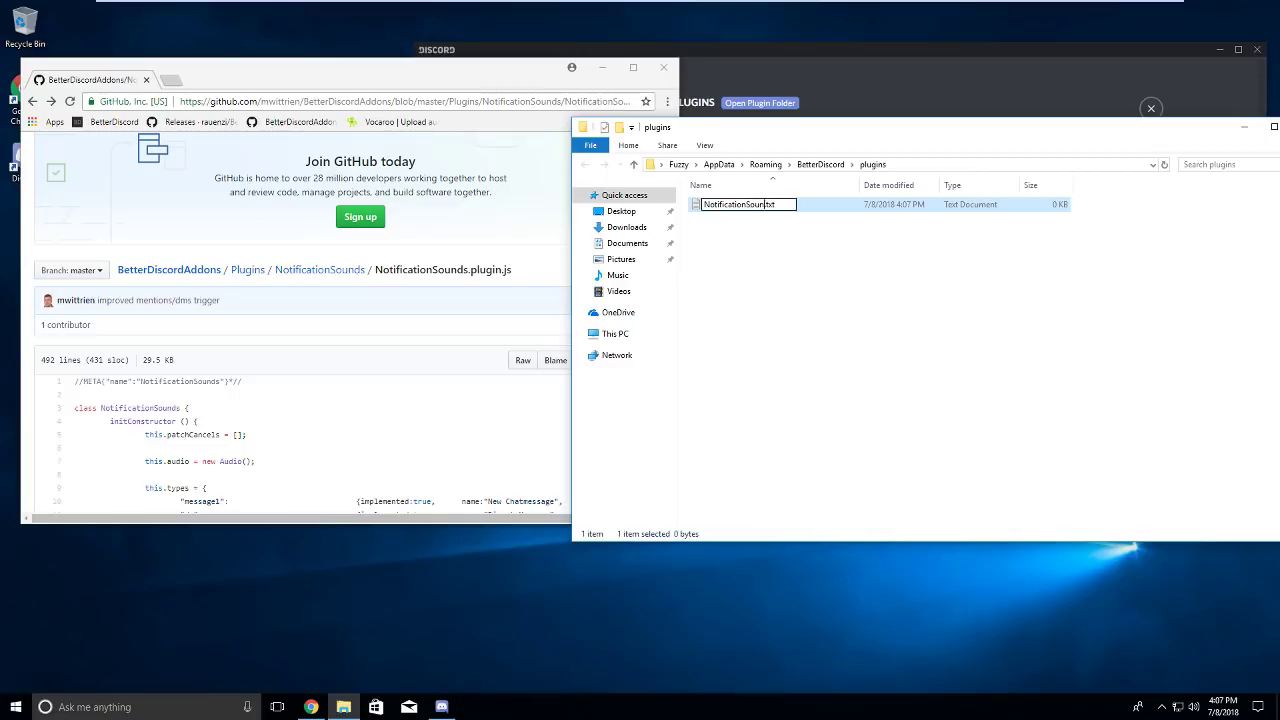
text(s.plugin.js)
Open NotificationSounds.plugin.js for editing in Notepad, paste the copied plugin code, and return to its first line.
right_click(748, 207)
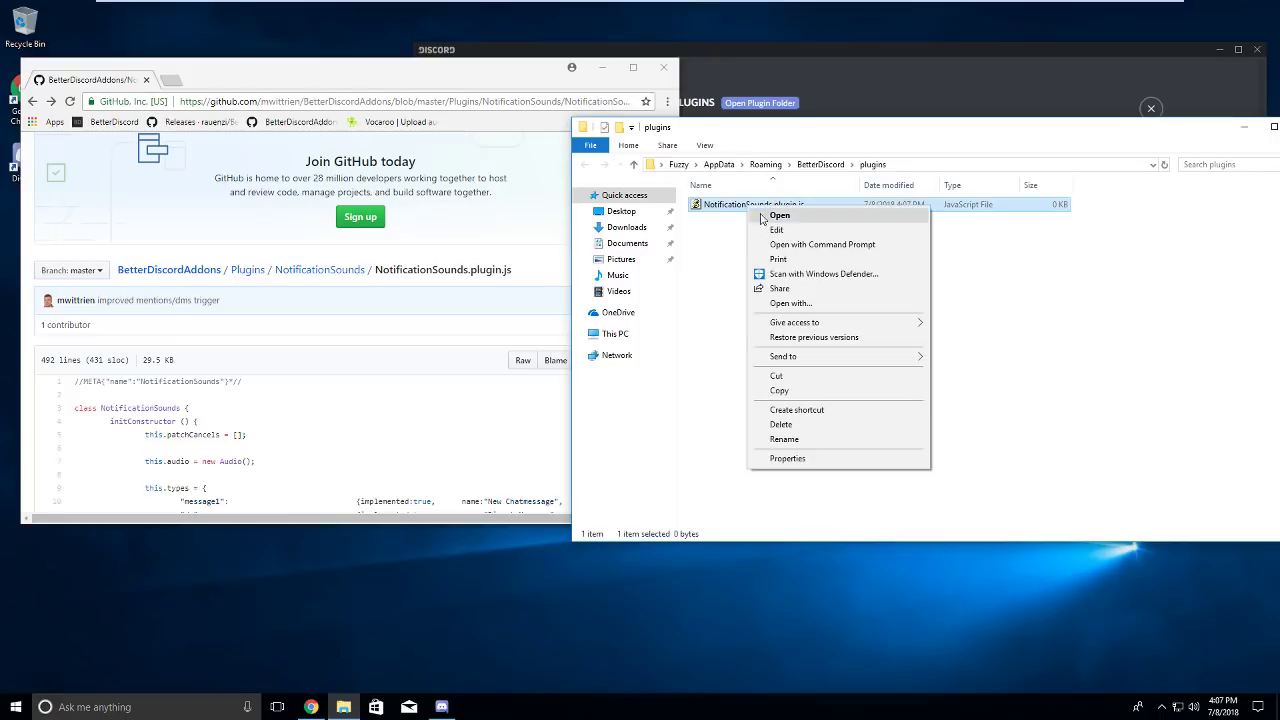
click(766, 229)
key(ctrl+v)
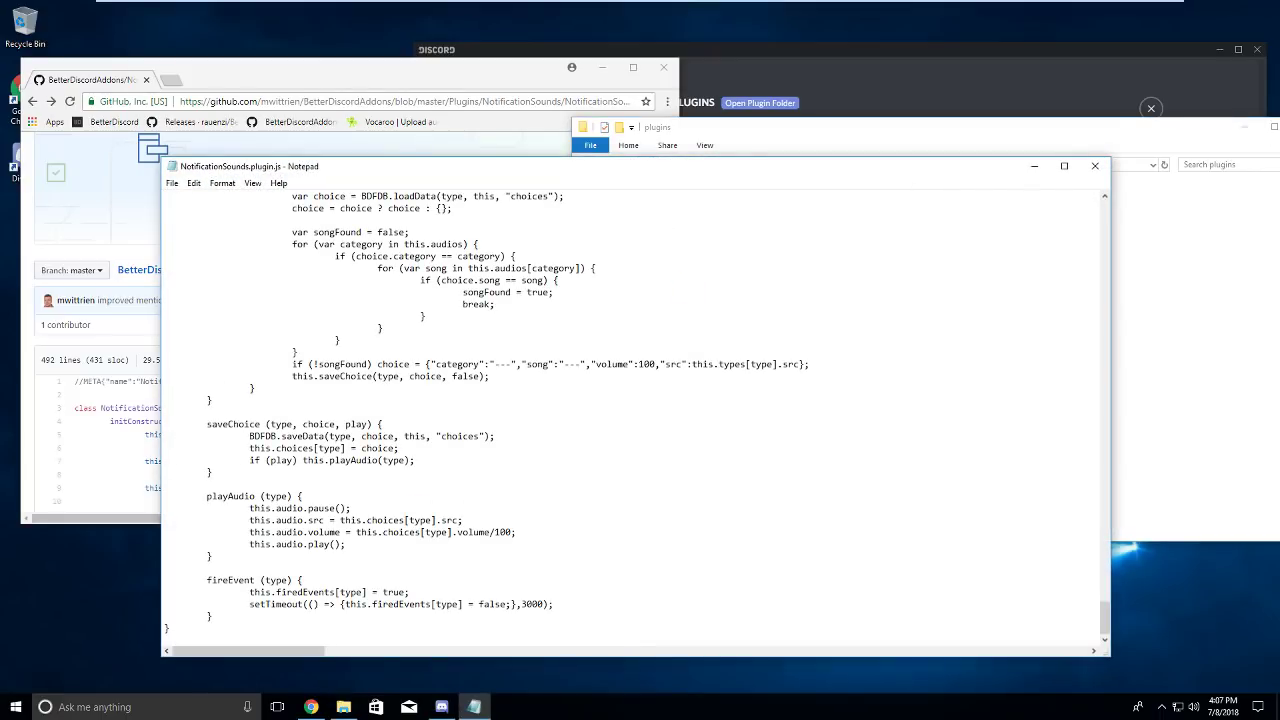
drag(1104, 617, 1104, 510)
key(ctrl+Home)
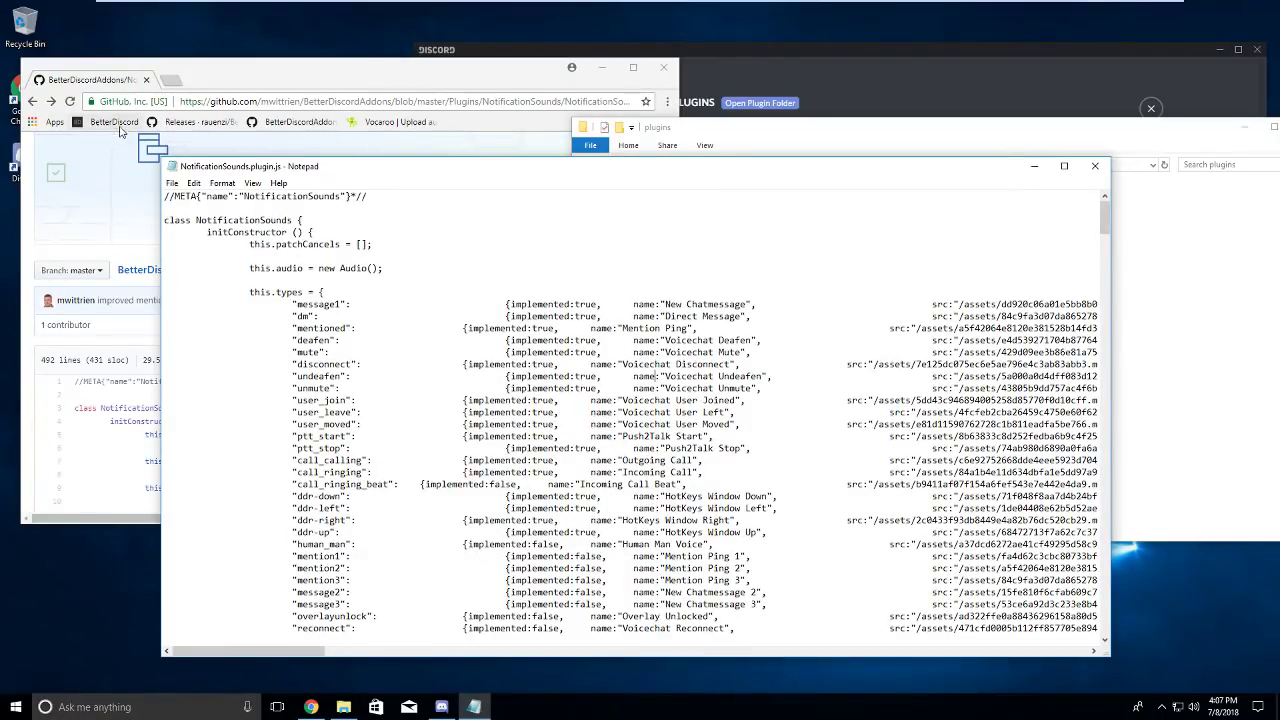
Save and close NotificationSounds.plugin.js, and reposition the plugins folder window.
click(172, 183)
click(192, 228)
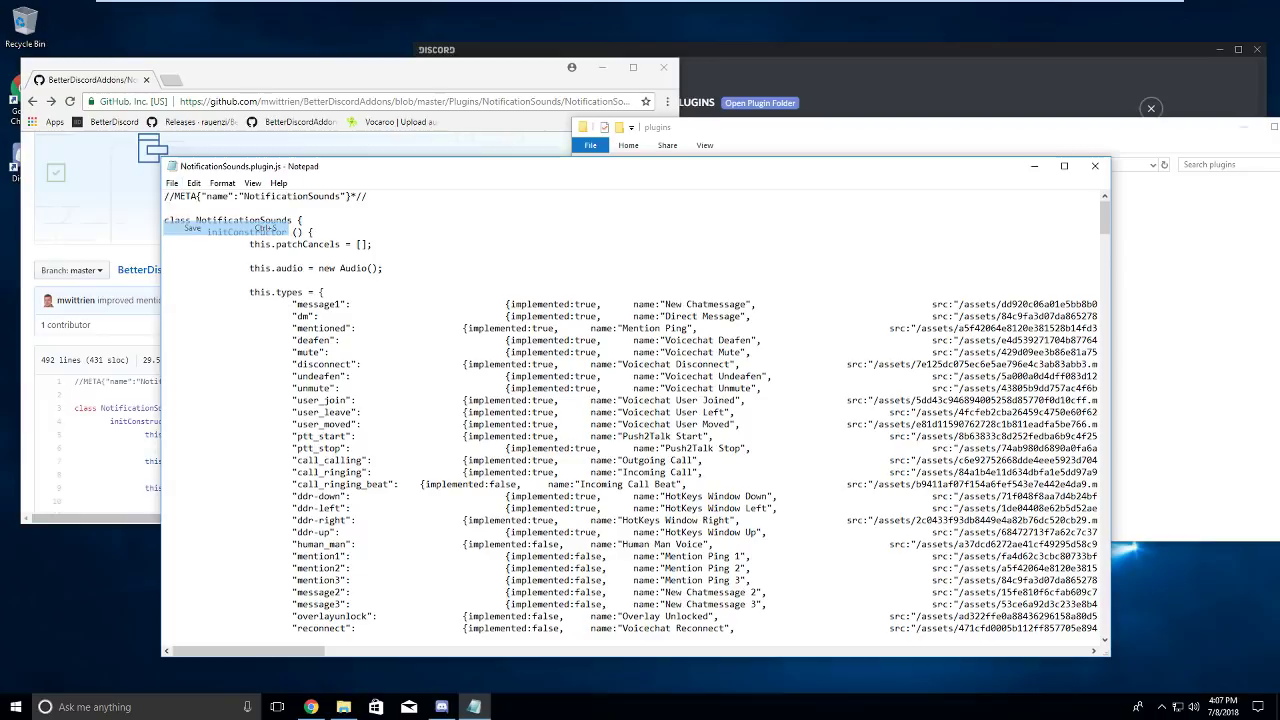
click(1094, 166)
drag(973, 145, 110, 133)
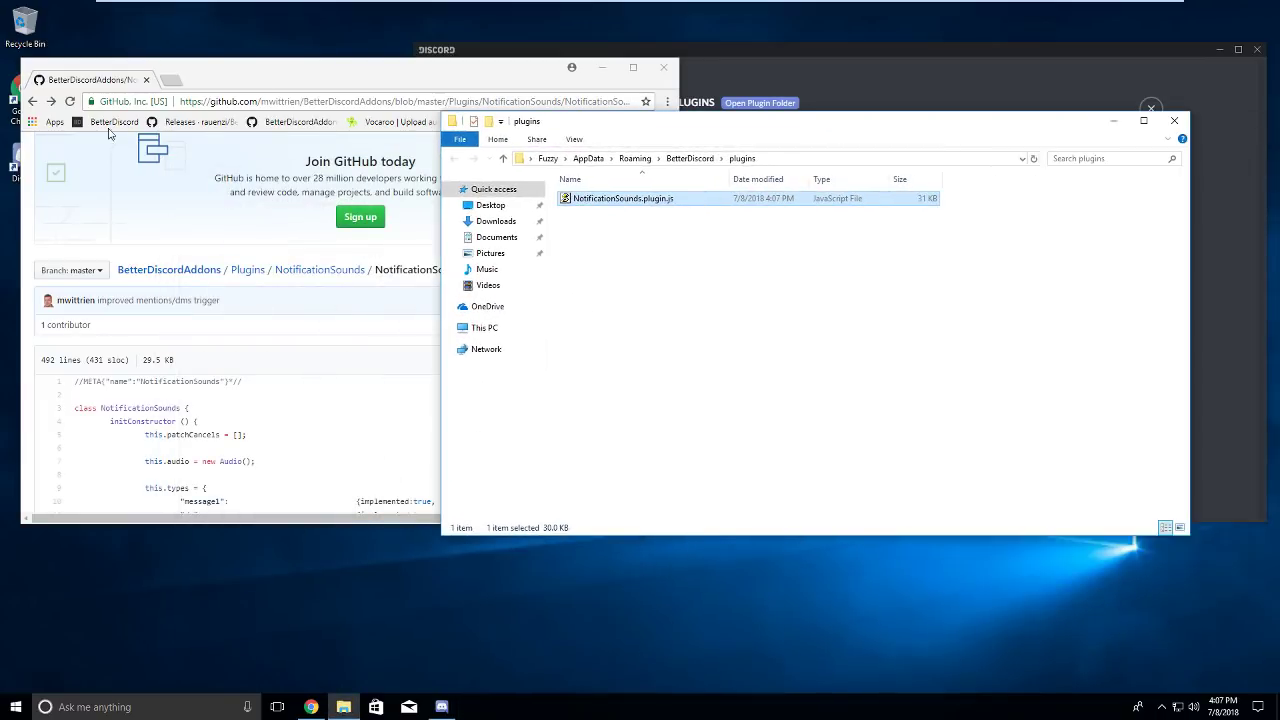
Search the web for NotePad++ in a new browser tab and open the Notepad++ home page.
click(172, 79)
text(NoteP)
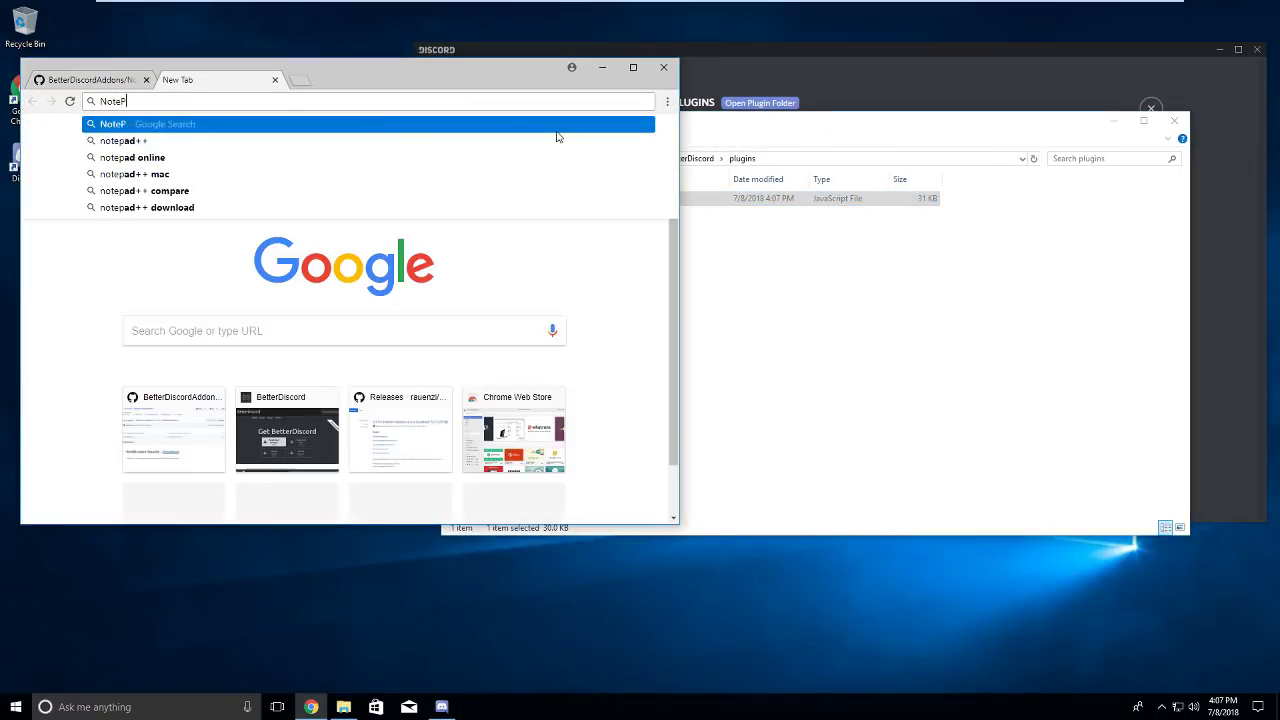
text(ad++)
key(Return)
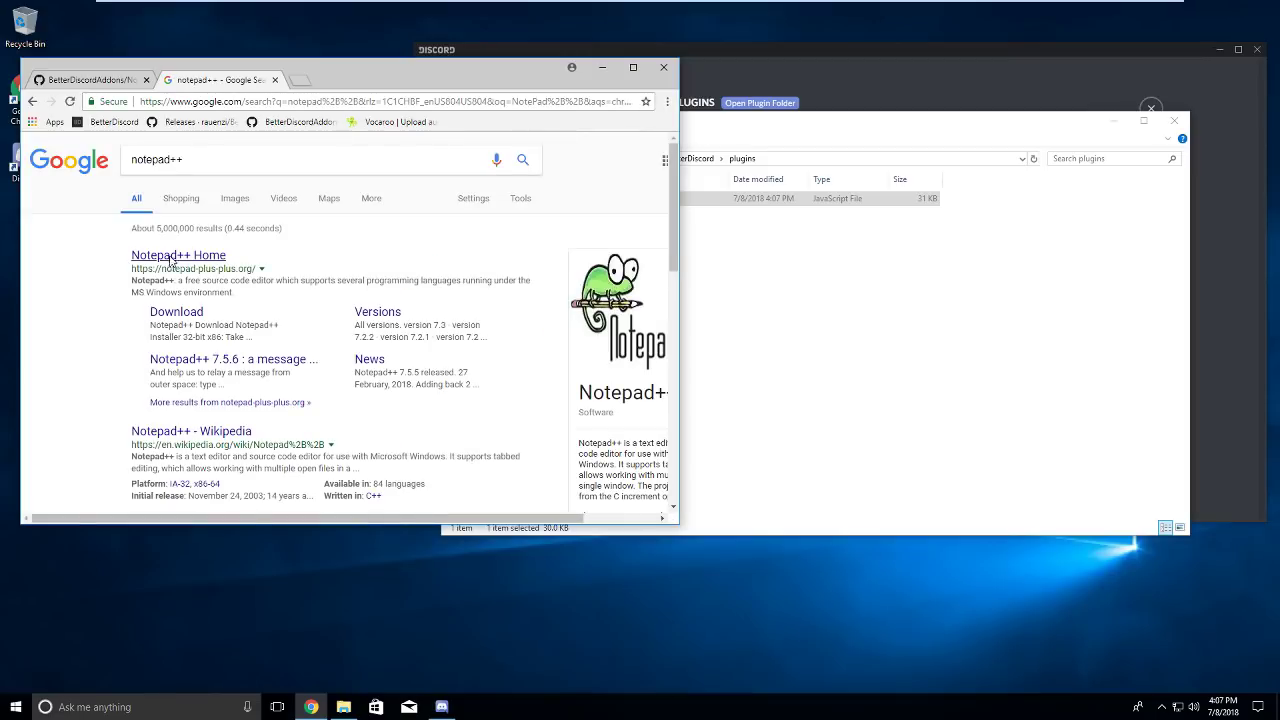
click(172, 257)
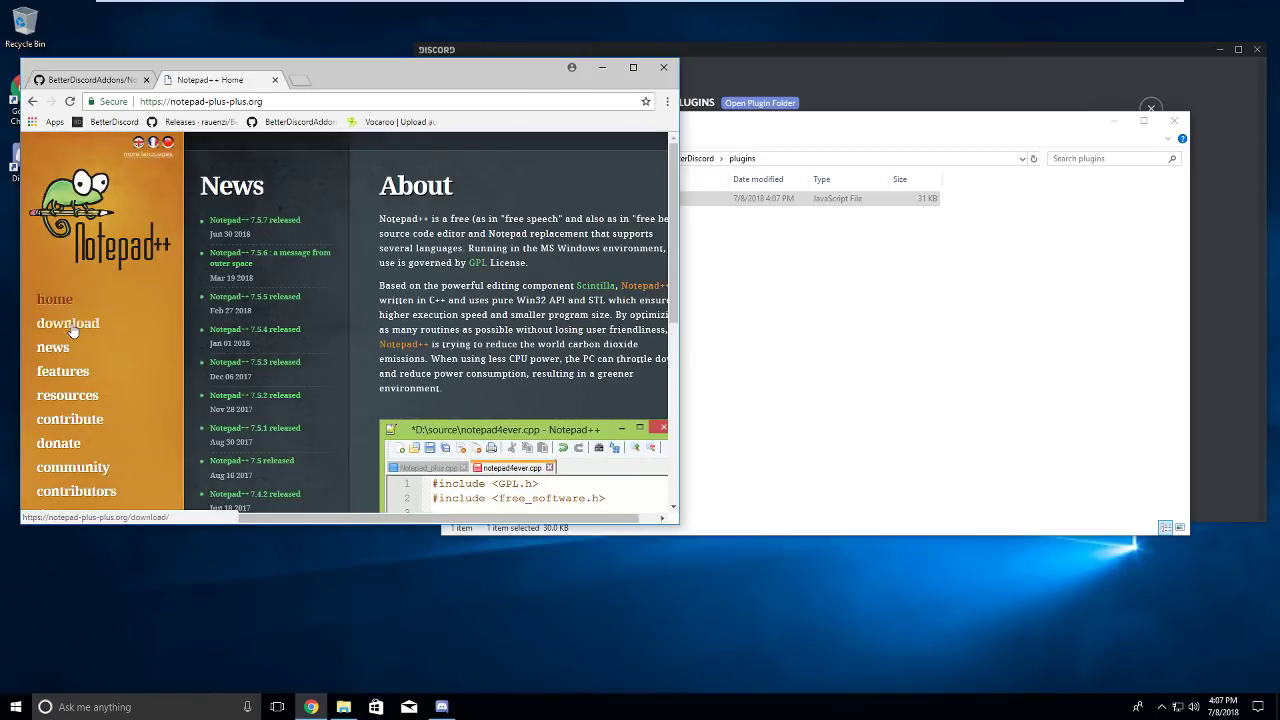
Download the 32-bit Notepad++ v7.5.7 installer from the site's download page and accept the cookie notice.
click(70, 326)
scroll(316, 322, down, 1)
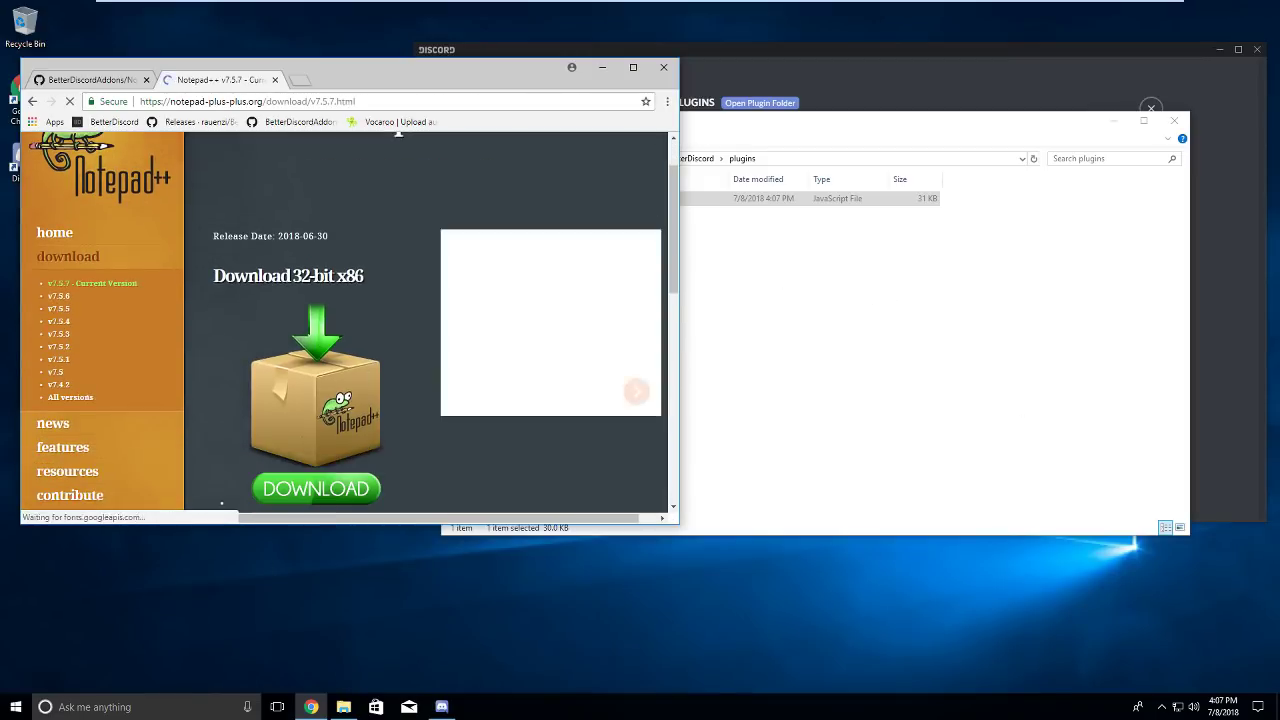
scroll(316, 322, down, 2)
click(316, 355)
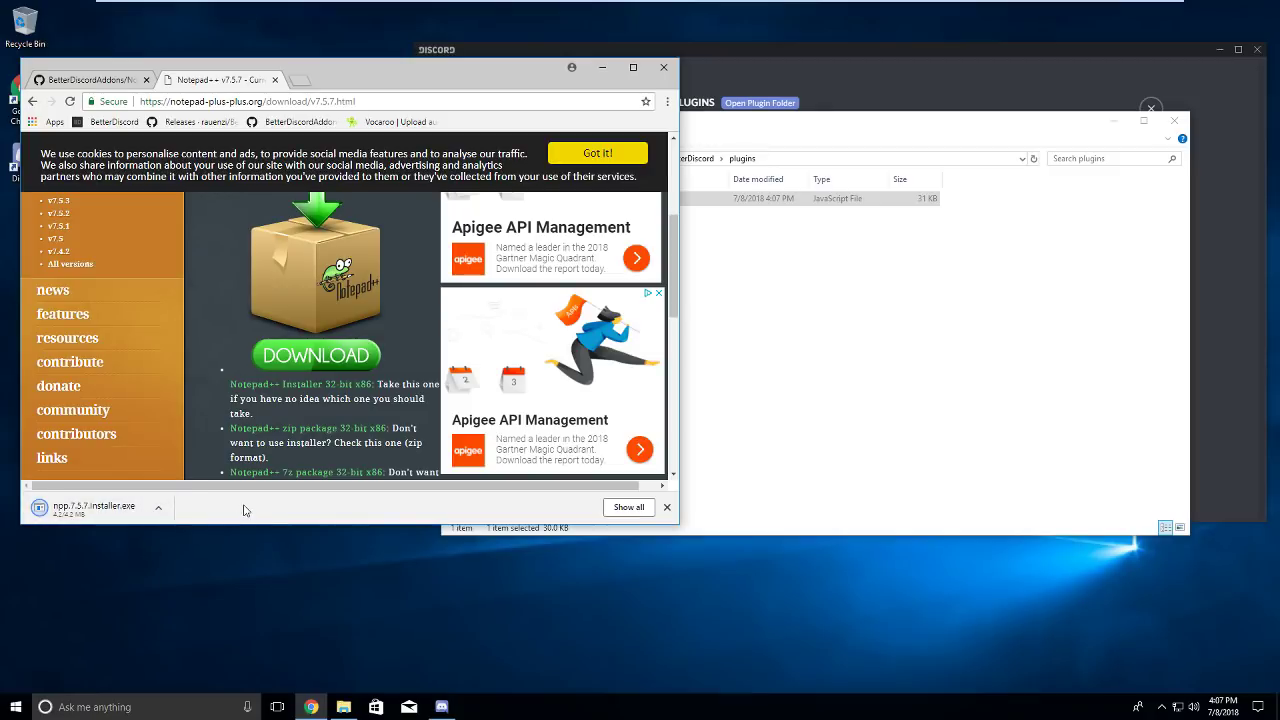
click(575, 154)
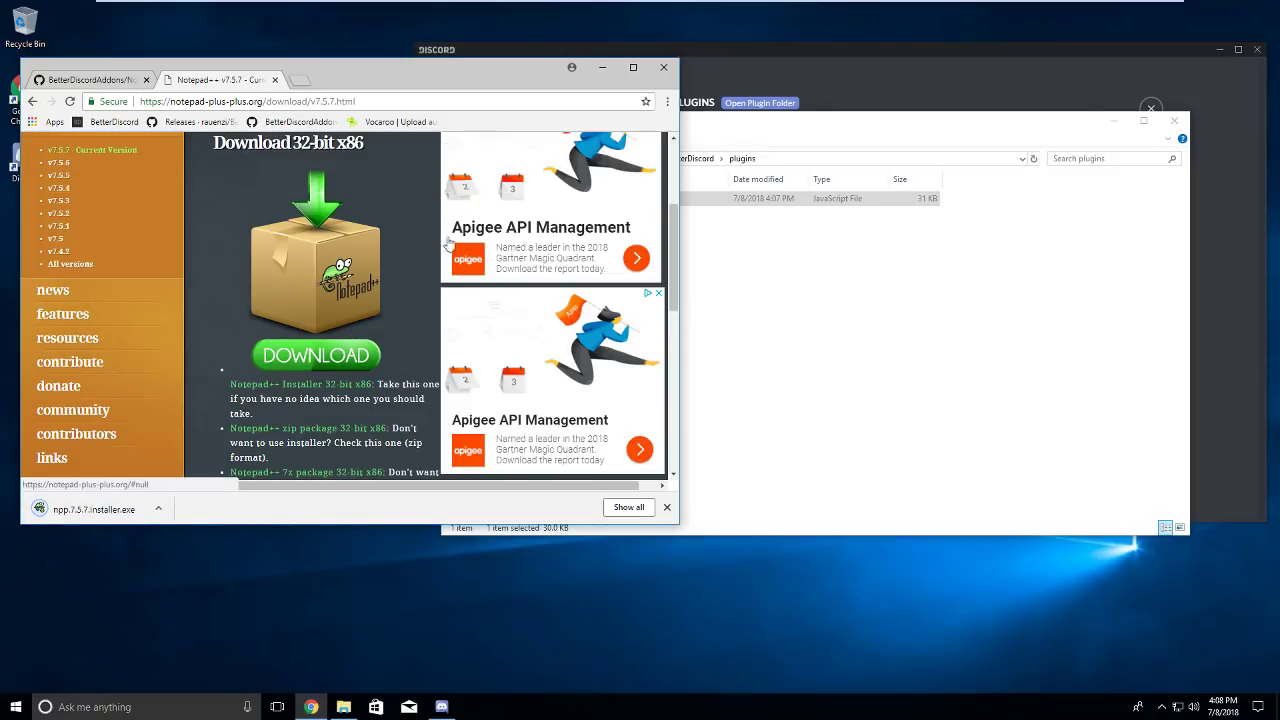
Run npp.7.5.7.installer.exe, allow it to make changes to the device, and choose English as the installer language.
click(95, 508)
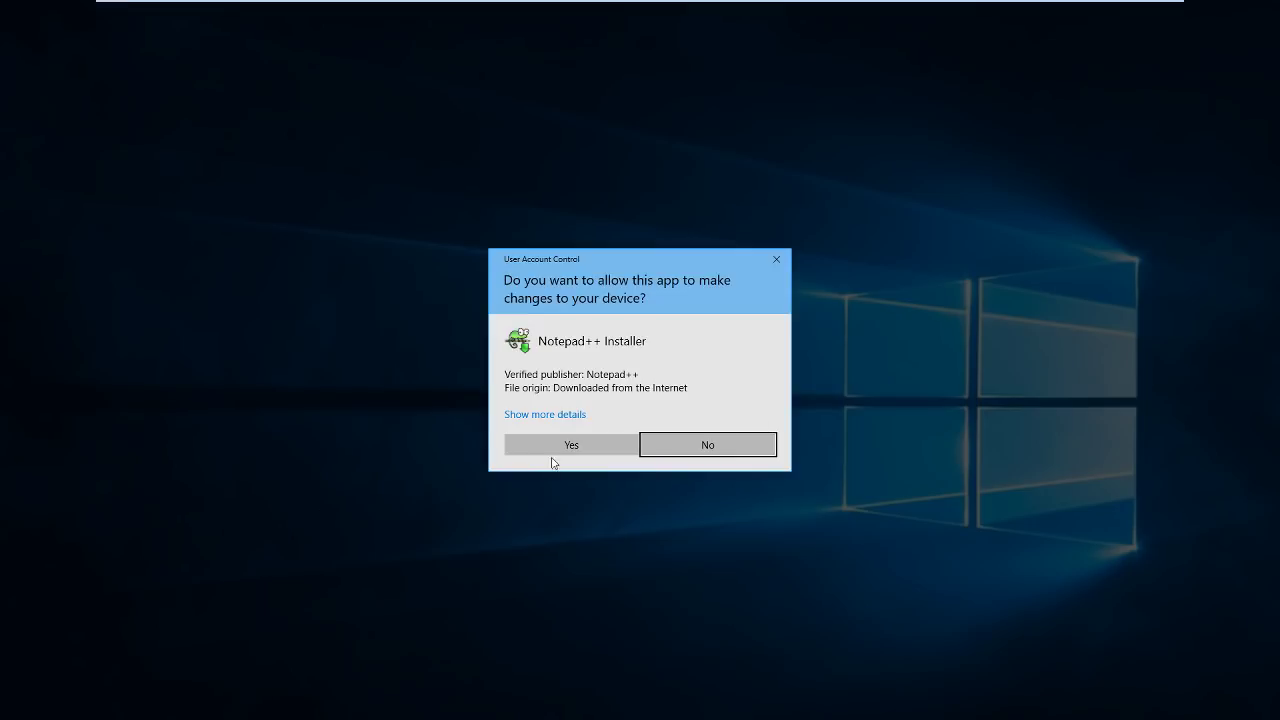
click(553, 452)
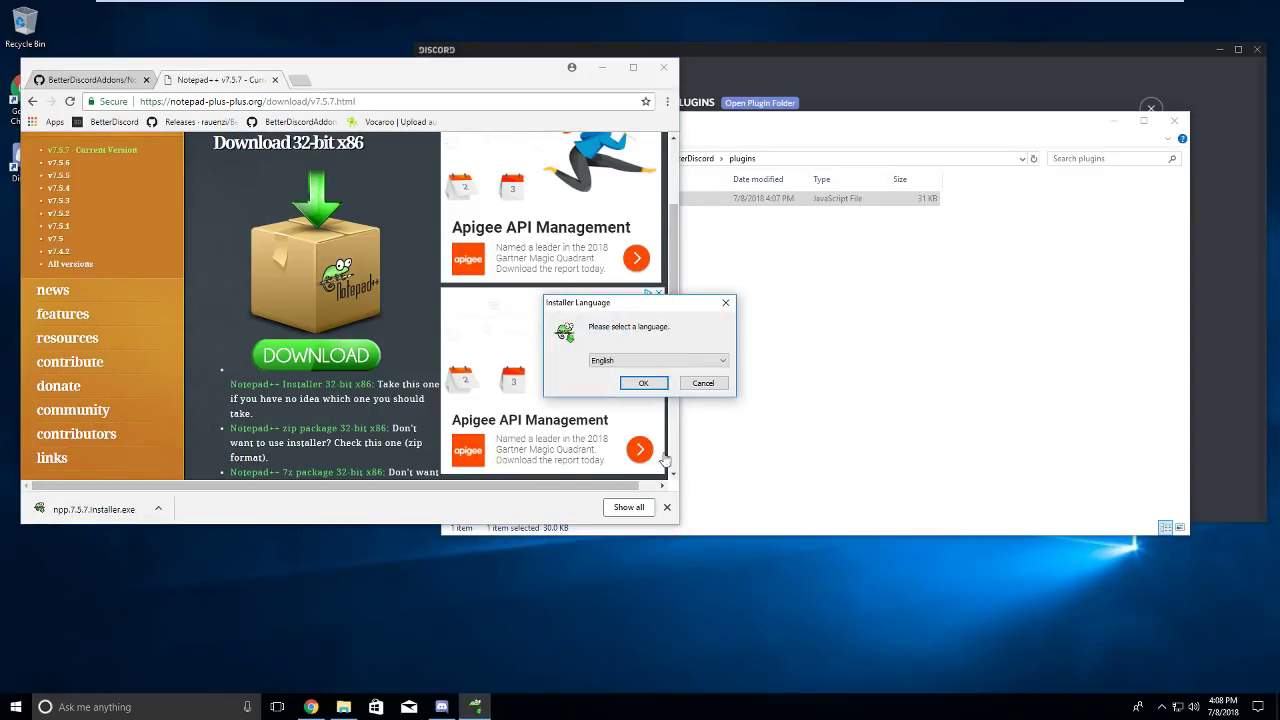
click(643, 384)
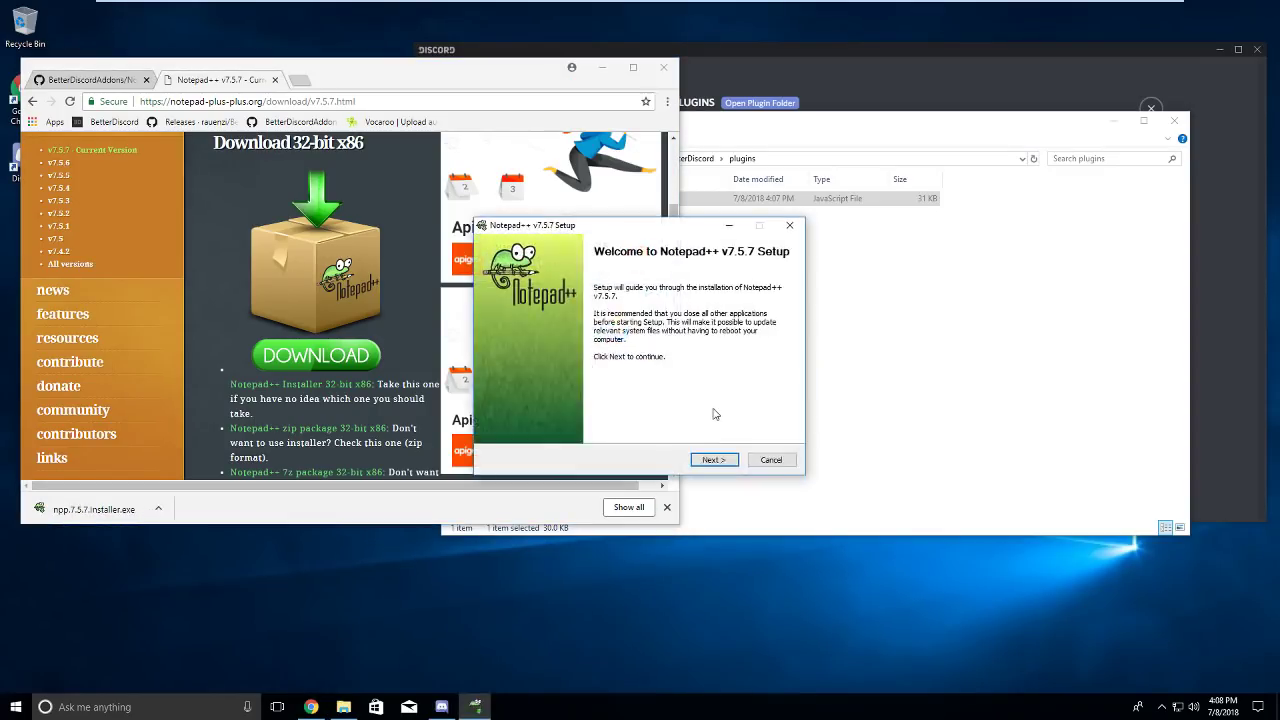
Install Notepad++ v7.5.7 with the default settings and no optional components, showing the installation details, and finish the setup.
click(713, 461)
click(714, 462)
click(714, 462)
click(714, 462)
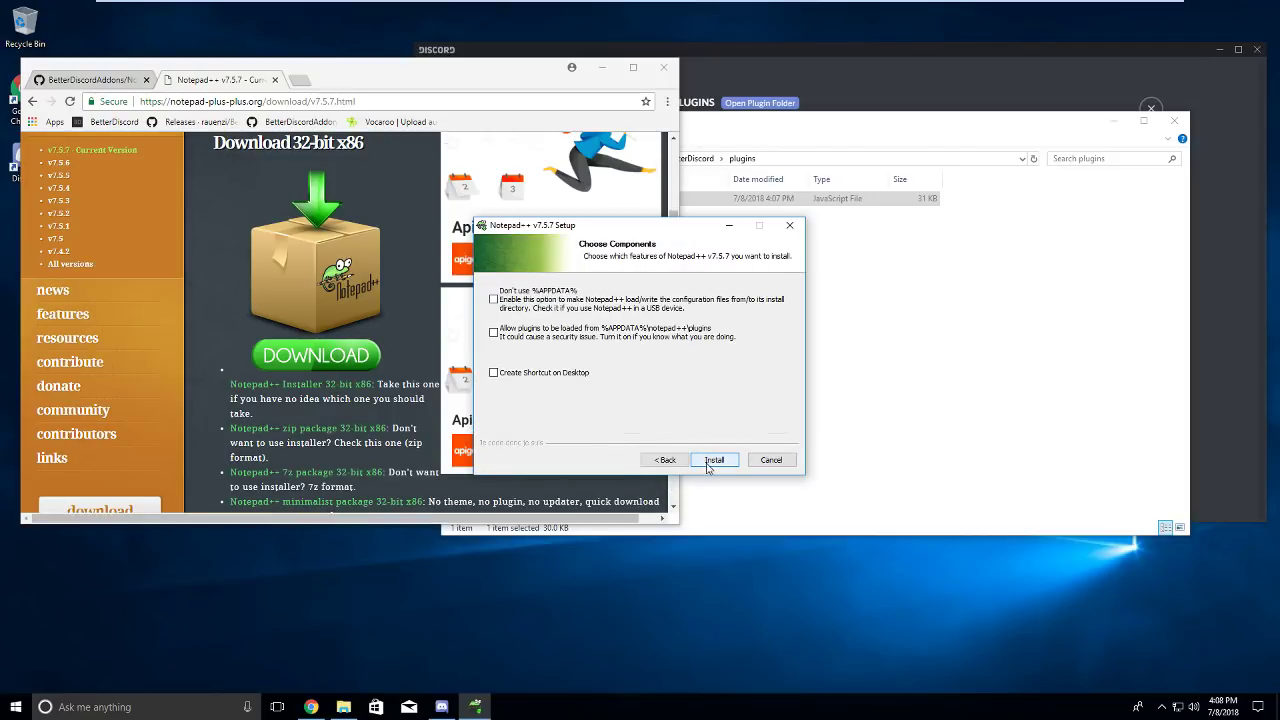
click(710, 461)
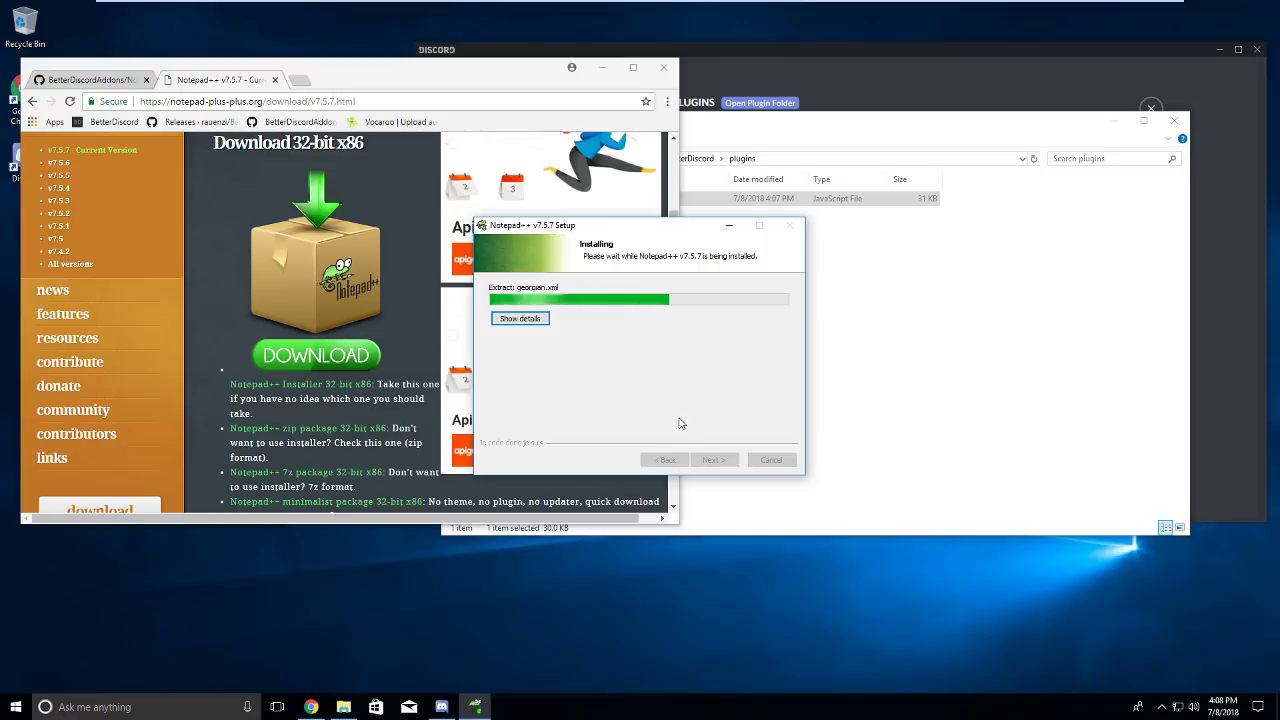
click(520, 318)
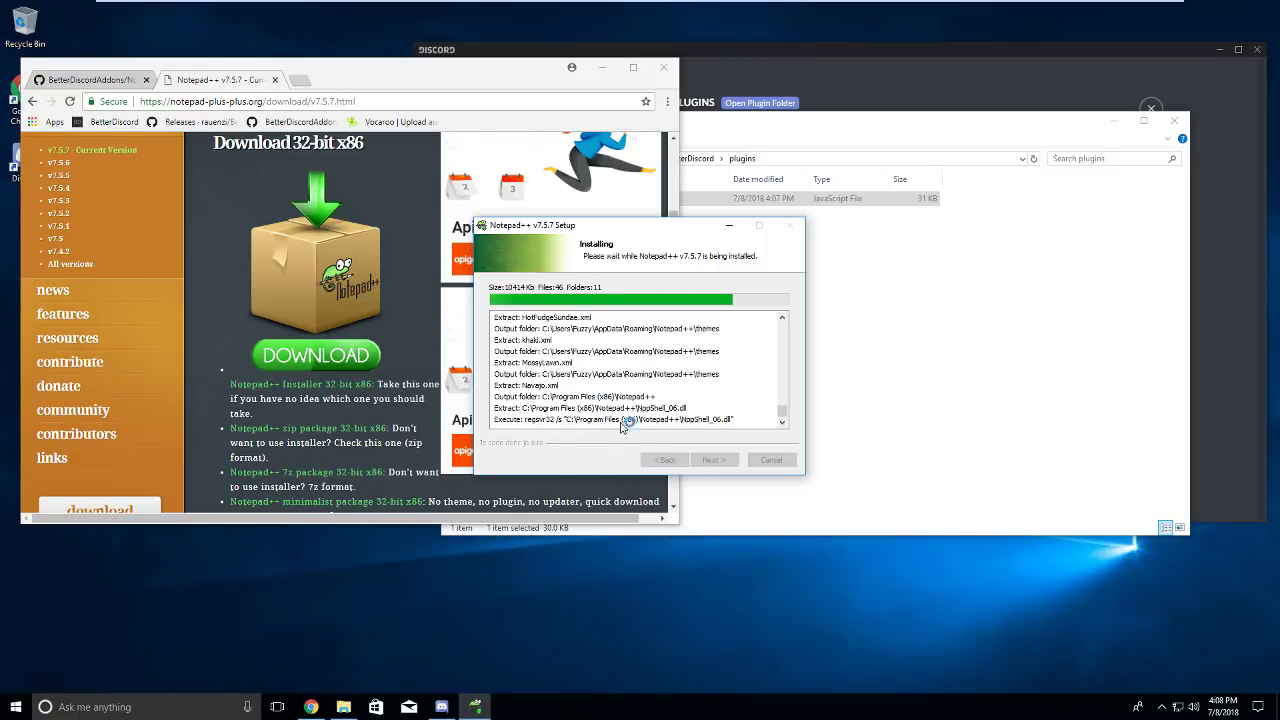
click(713, 460)
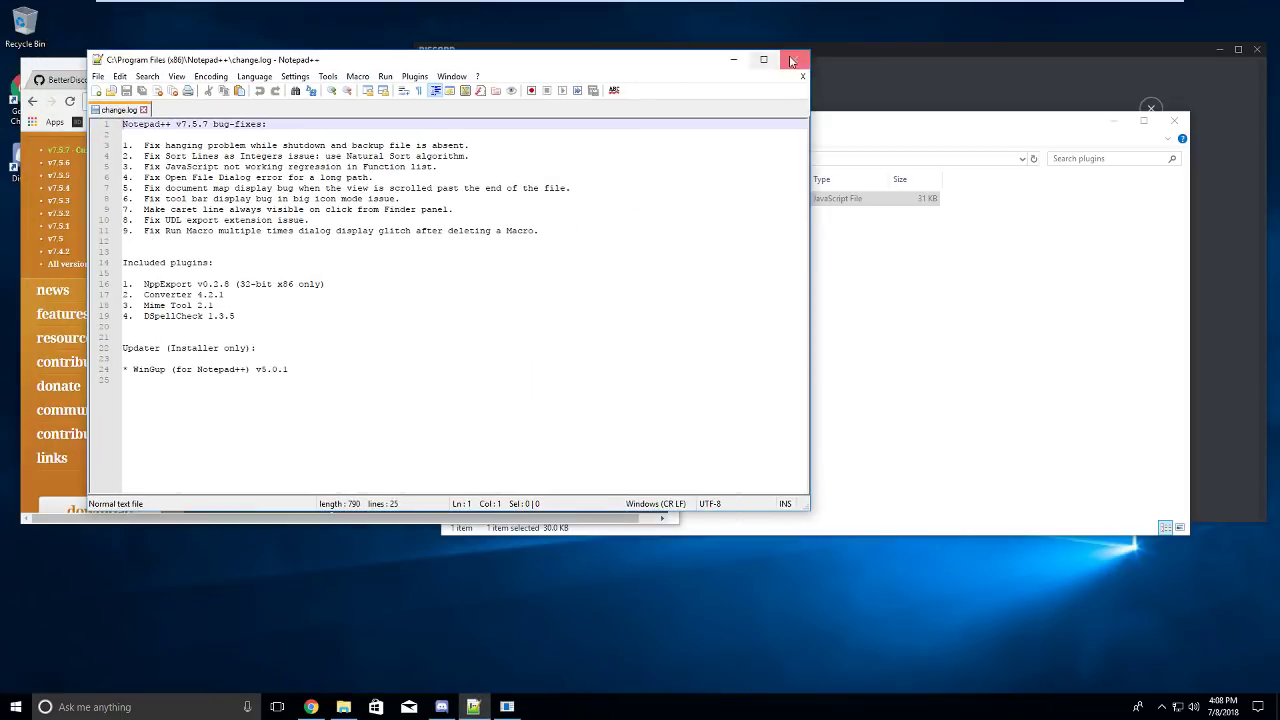
Close the change.log window and the Notepad++ update message, and move the plugins folder window away from the browser.
click(791, 61)
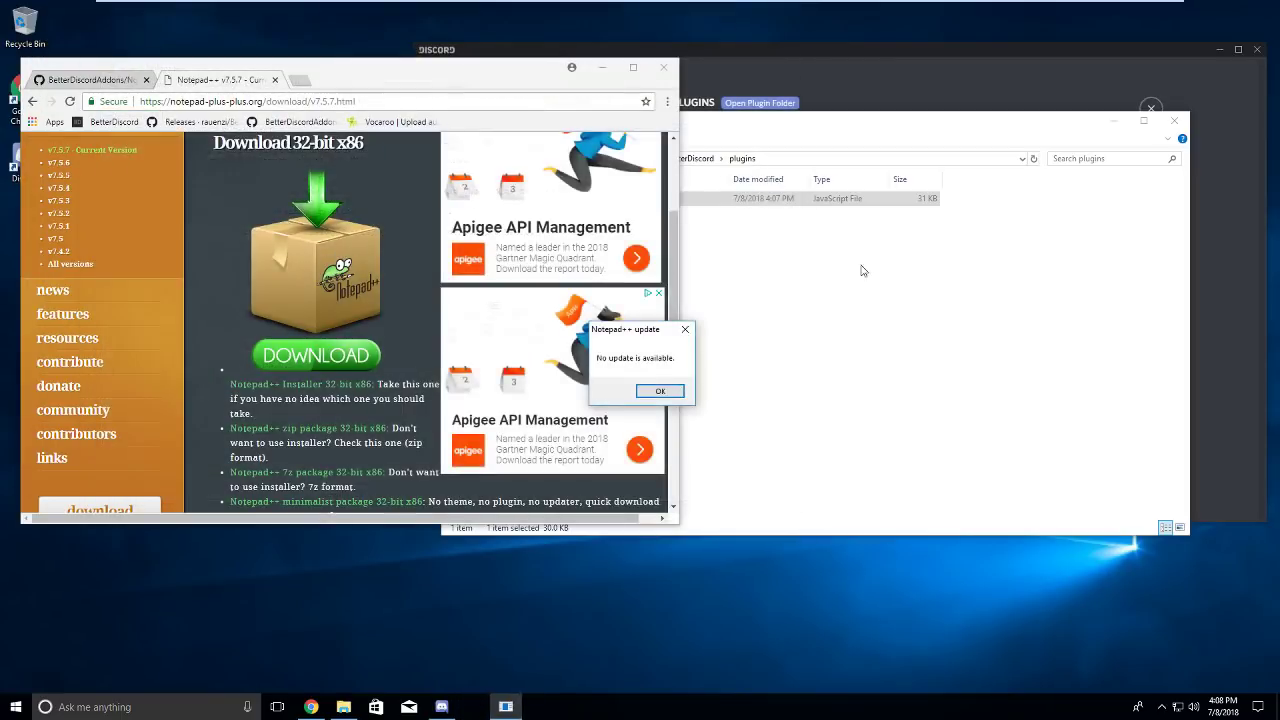
click(697, 358)
drag(617, 136, 738, 212)
click(661, 389)
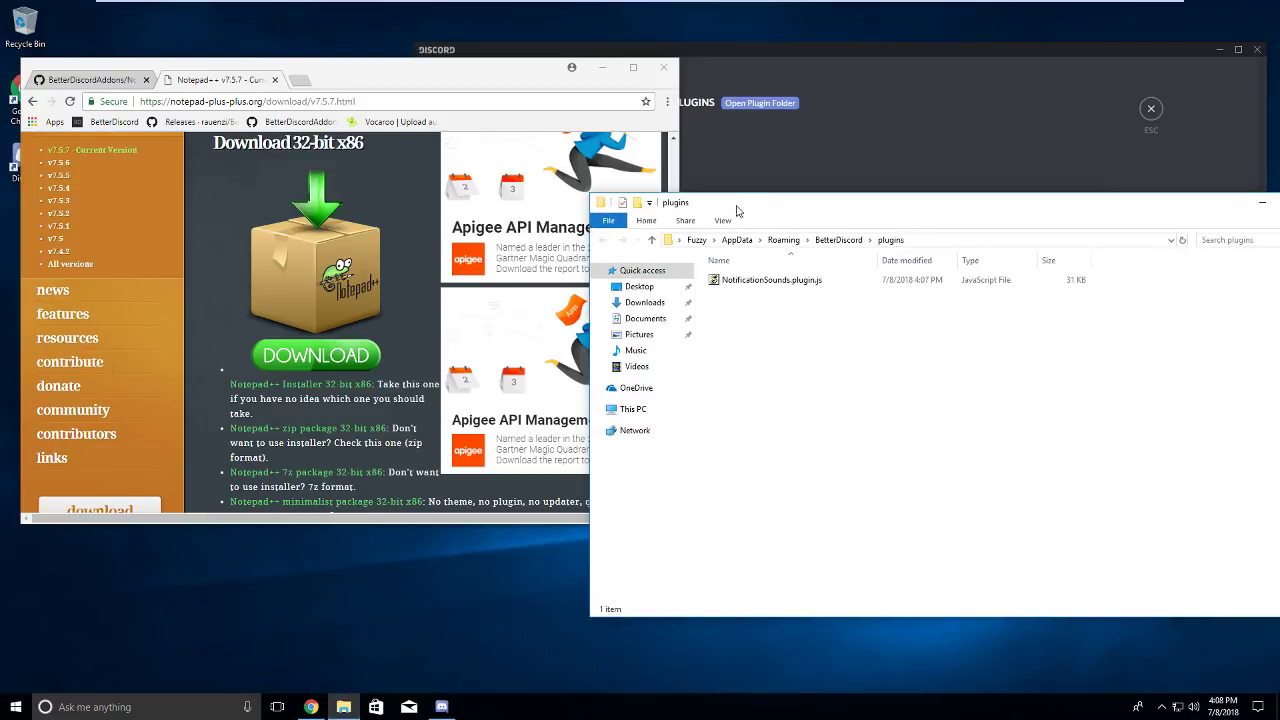
Open NotificationSounds.plugin.js from the plugins folder in Notepad++ and maximize the editor window.
right_click(744, 285)
click(785, 344)
double_click(328, 64)
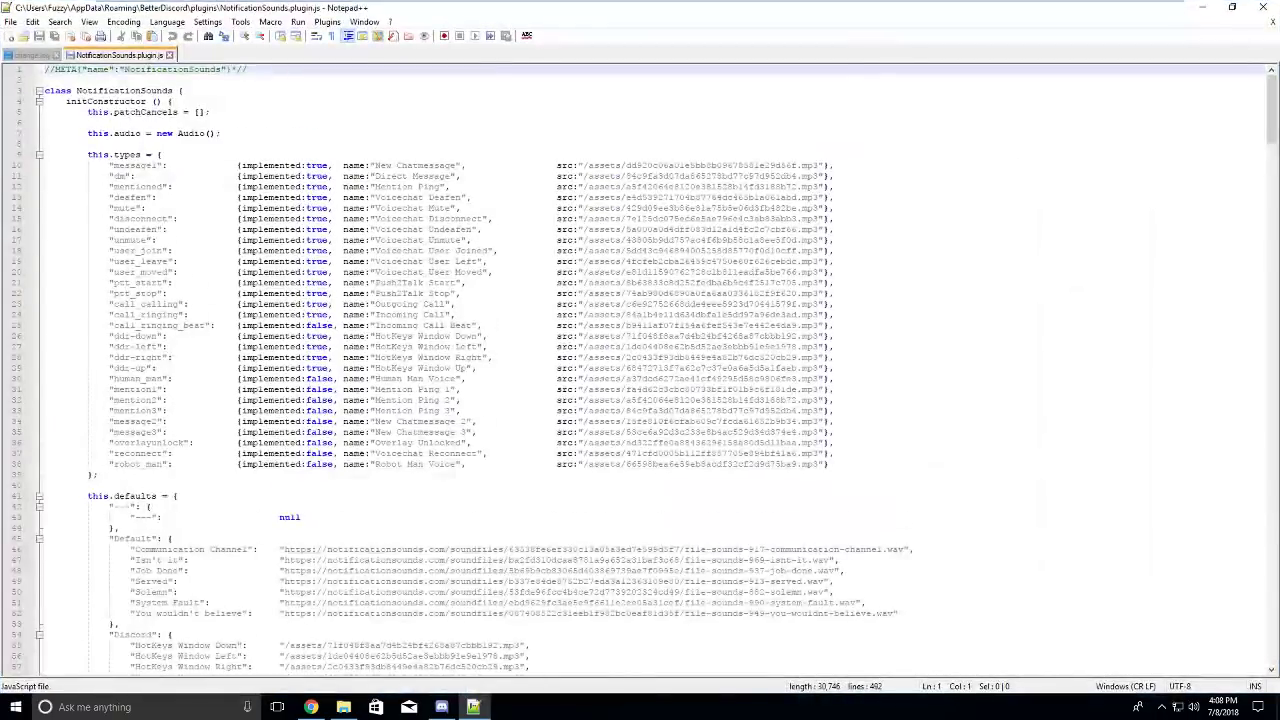
Look through the NotificationSounds plugin code and the sound source entries in its types list.
scroll(328, 300, down, 1)
scroll(640, 360, down, 15)
scroll(640, 360, up, 16)
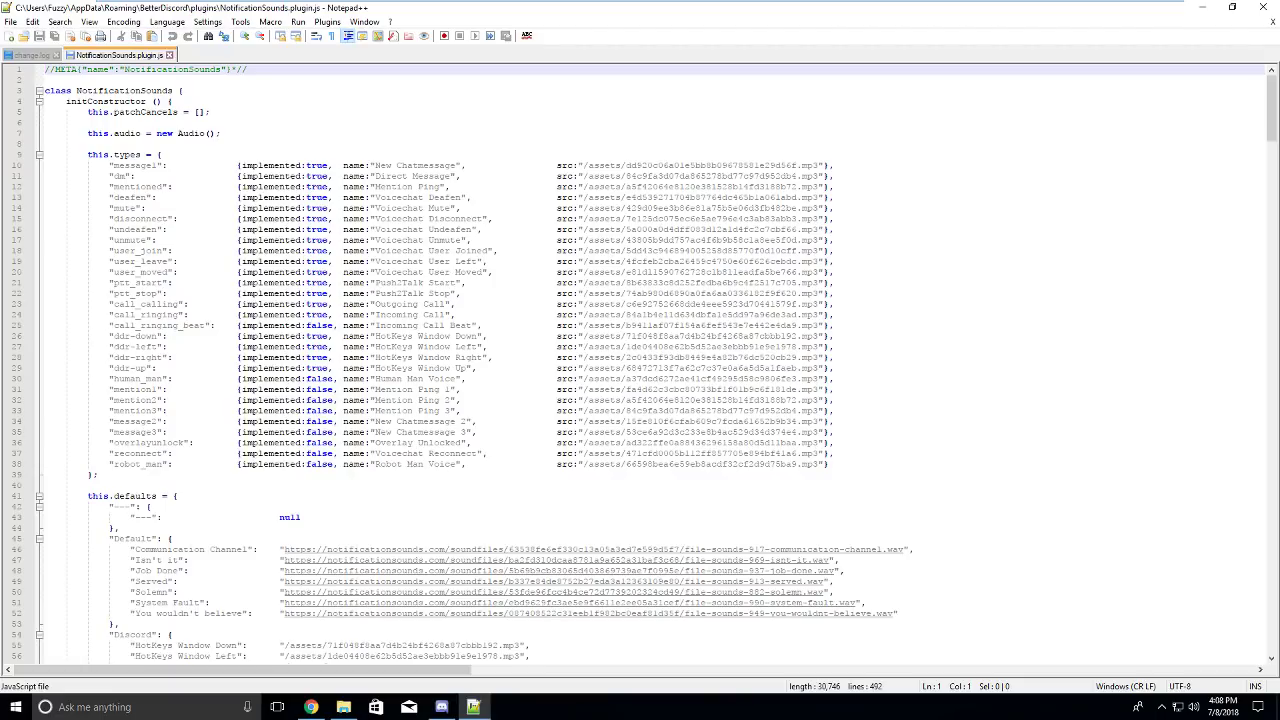
click(806, 357)
click(806, 379)
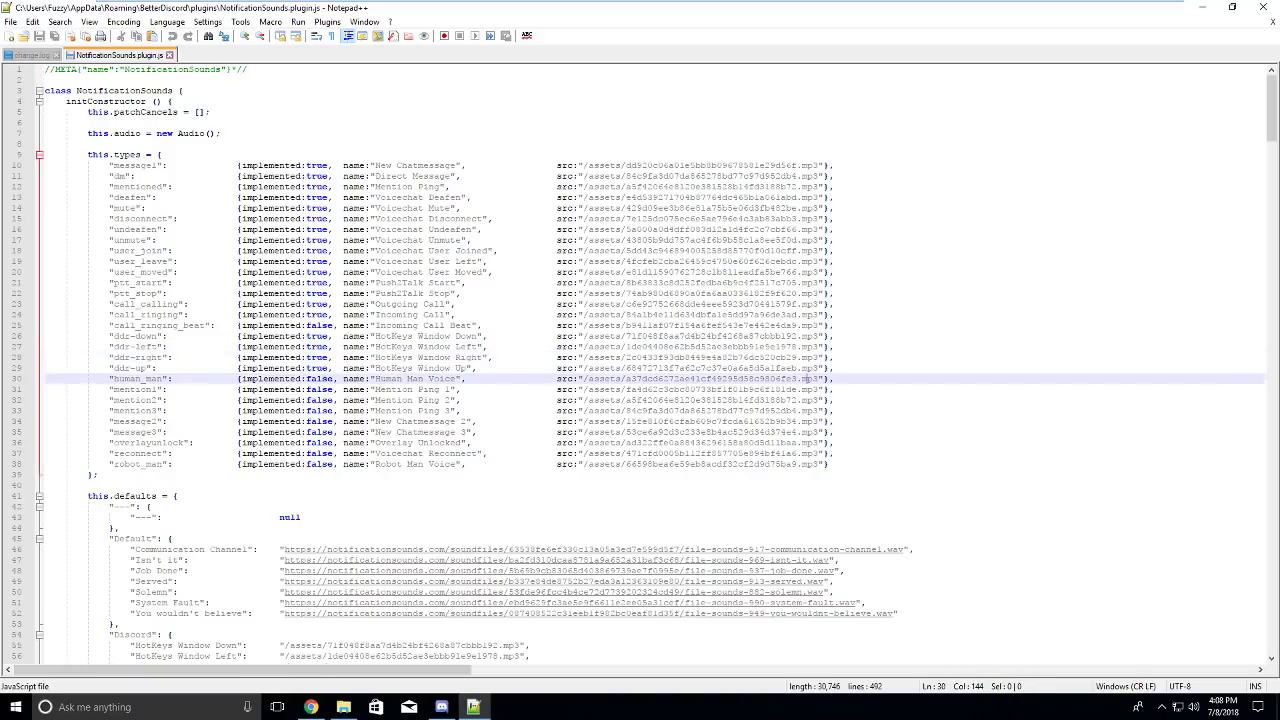
Select the src sound path of the Push2Talk Start entry in the types list.
drag(818, 357, 598, 357)
key(Left)
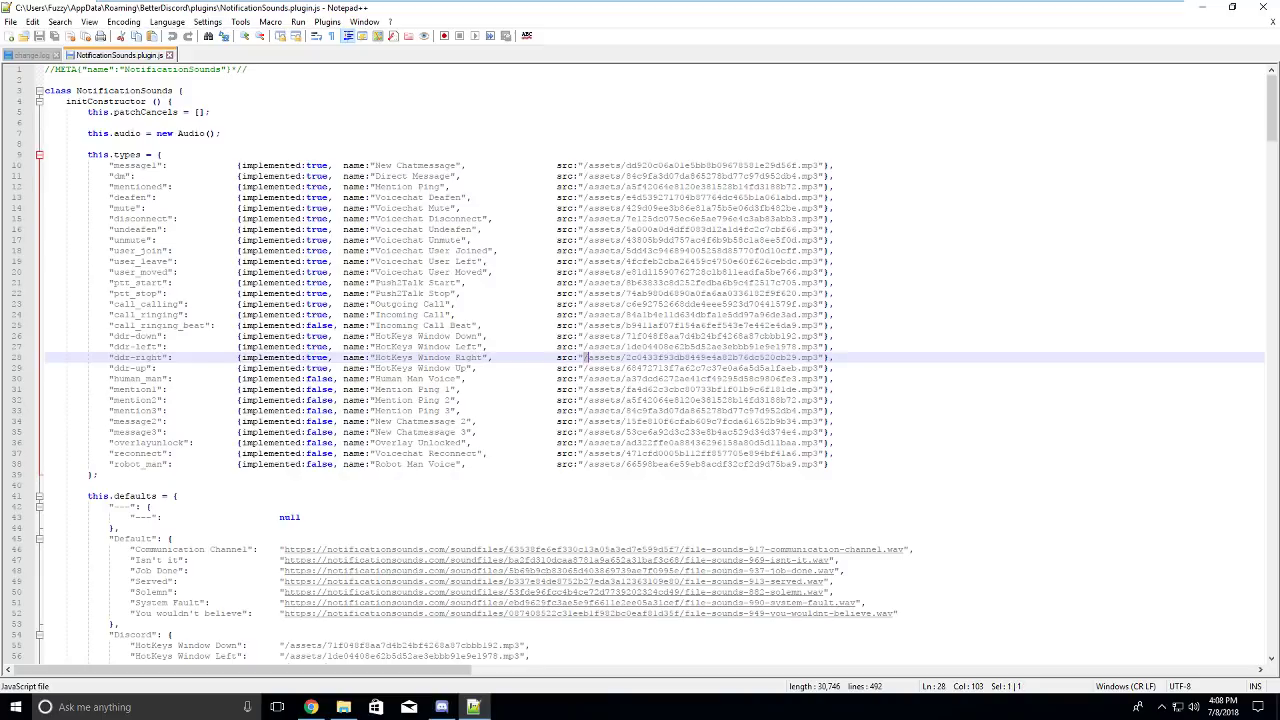
key(Right)
drag(638, 22, 836, 160)
double_click(990, 158)
drag(578, 283, 818, 283)
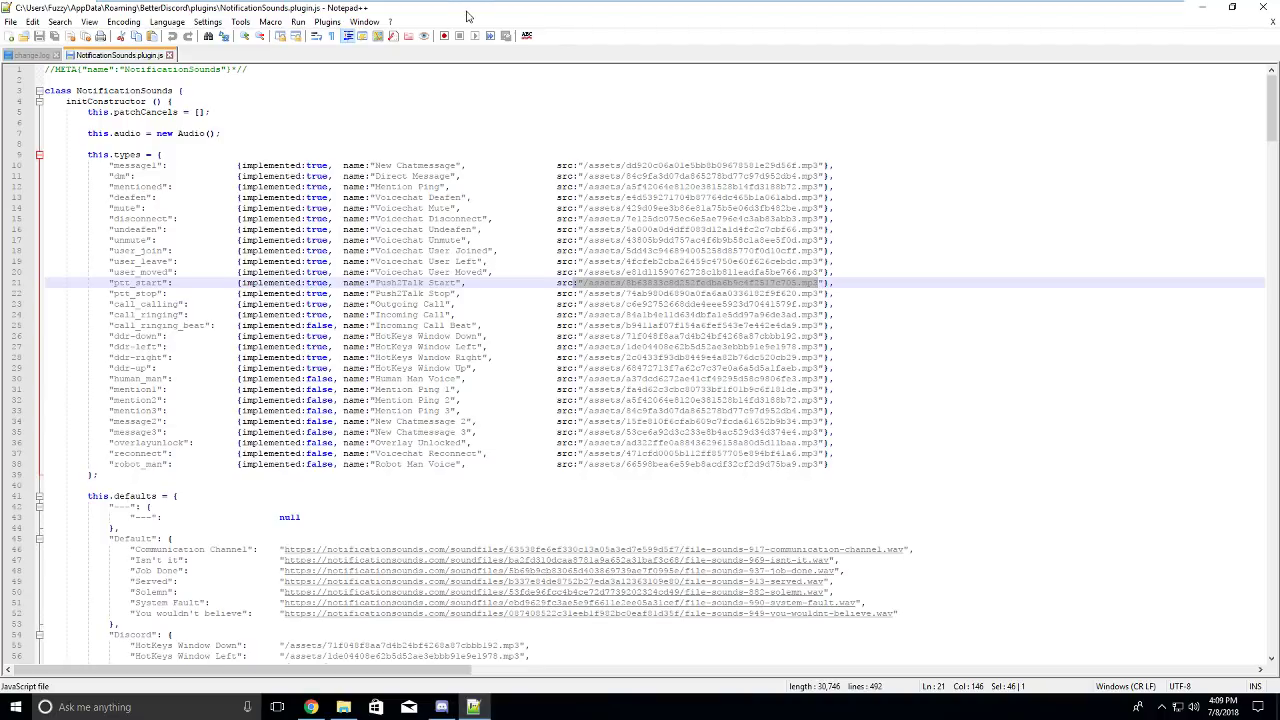
Restore Notepad++ to a smaller window, minimize the browser, and bring the plugins folder window to the front.
drag(466, 10, 735, 193)
drag(400, 67, 494, 102)
click(311, 707)
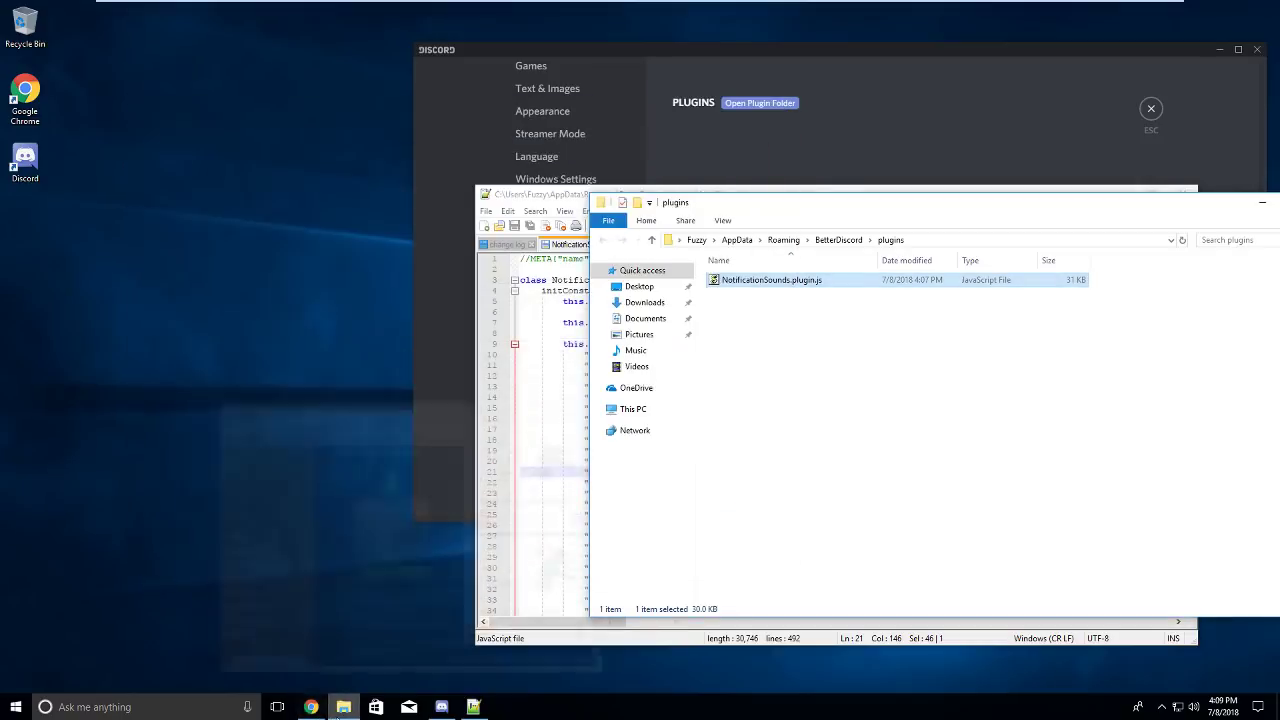
click(343, 707)
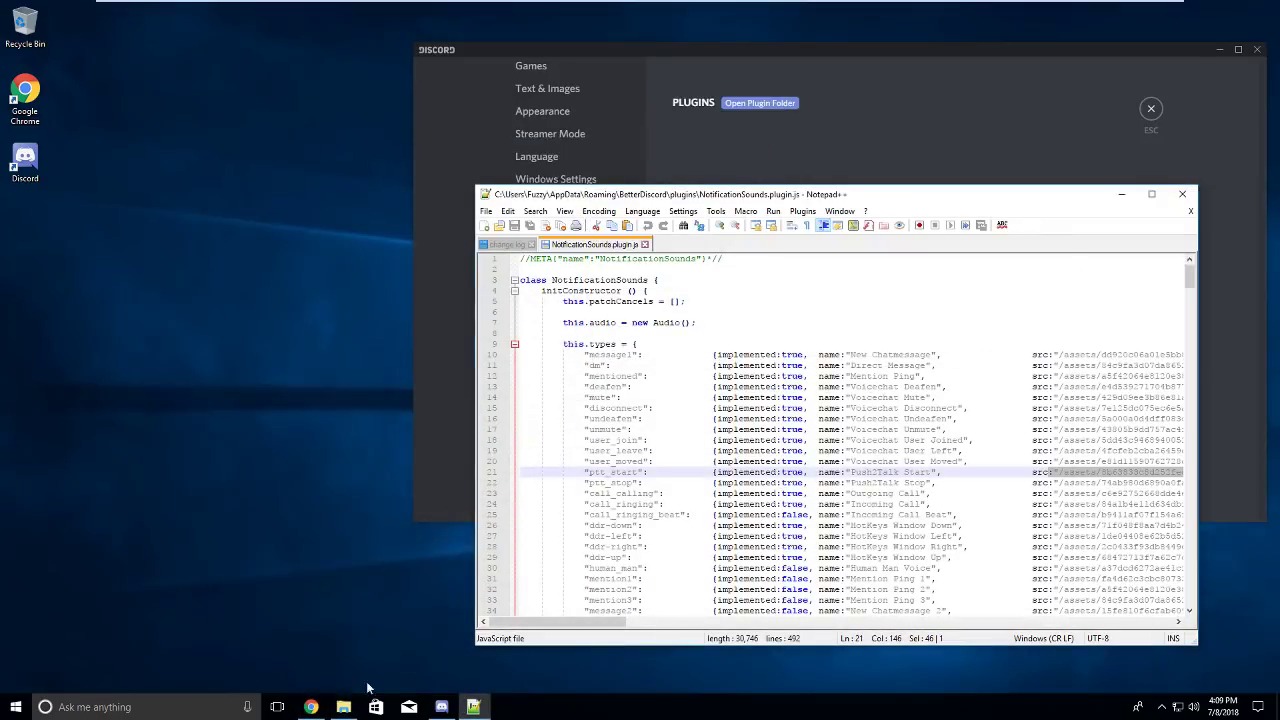
click(355, 707)
Open a second folder window, go to the Music folder, and select intro.mp3.
key(ctrl+n)
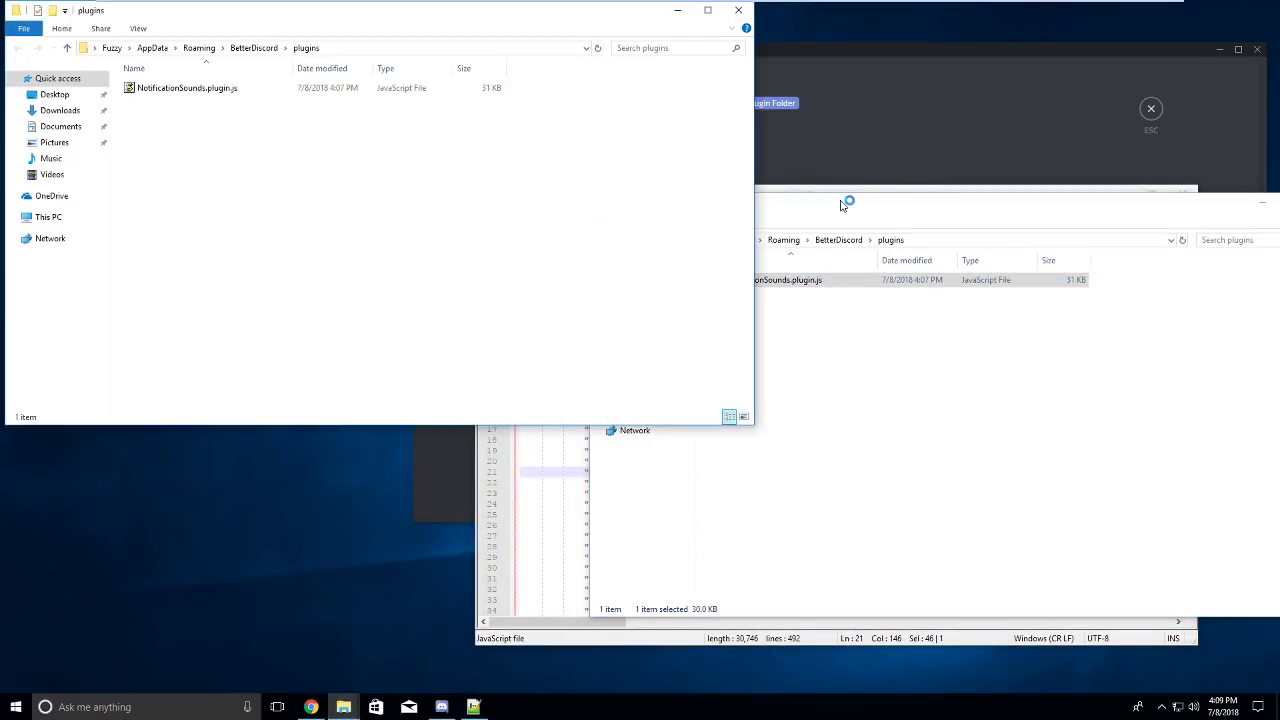
click(159, 313)
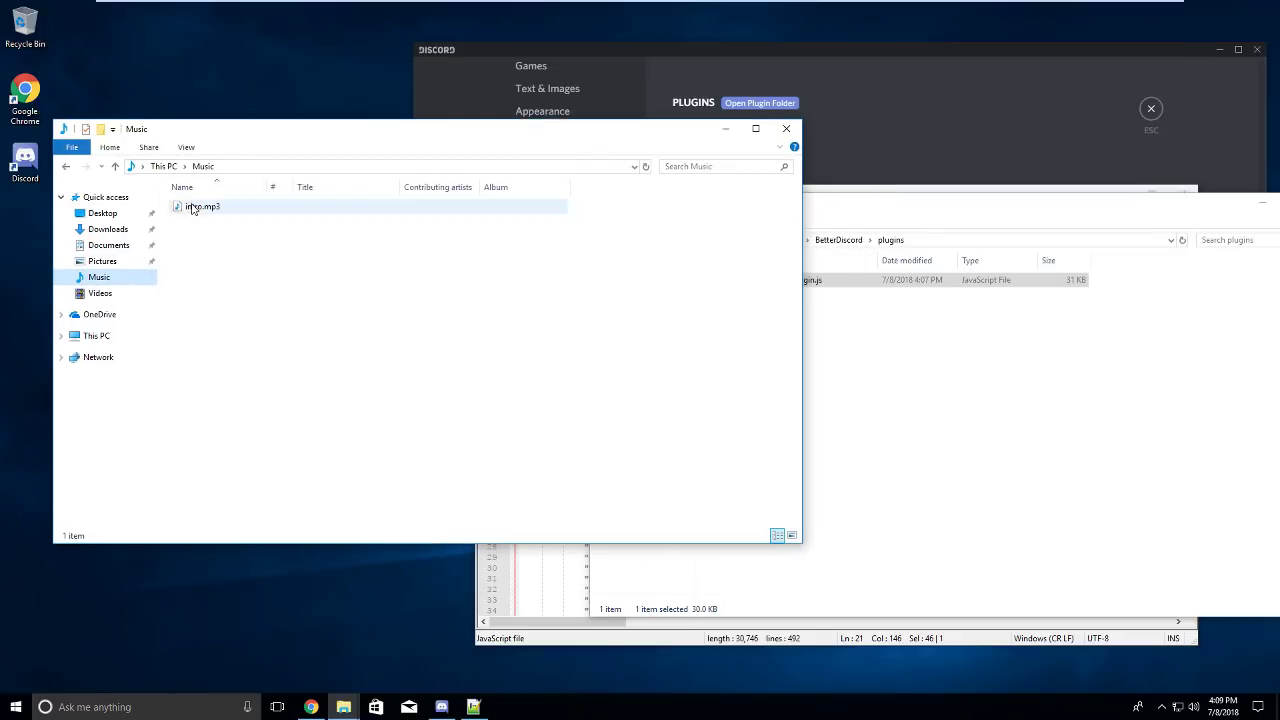
click(200, 210)
Move and narrow the Music folder window, and bring the Notepad++ window forward and higher on the desktop.
click(1019, 423)
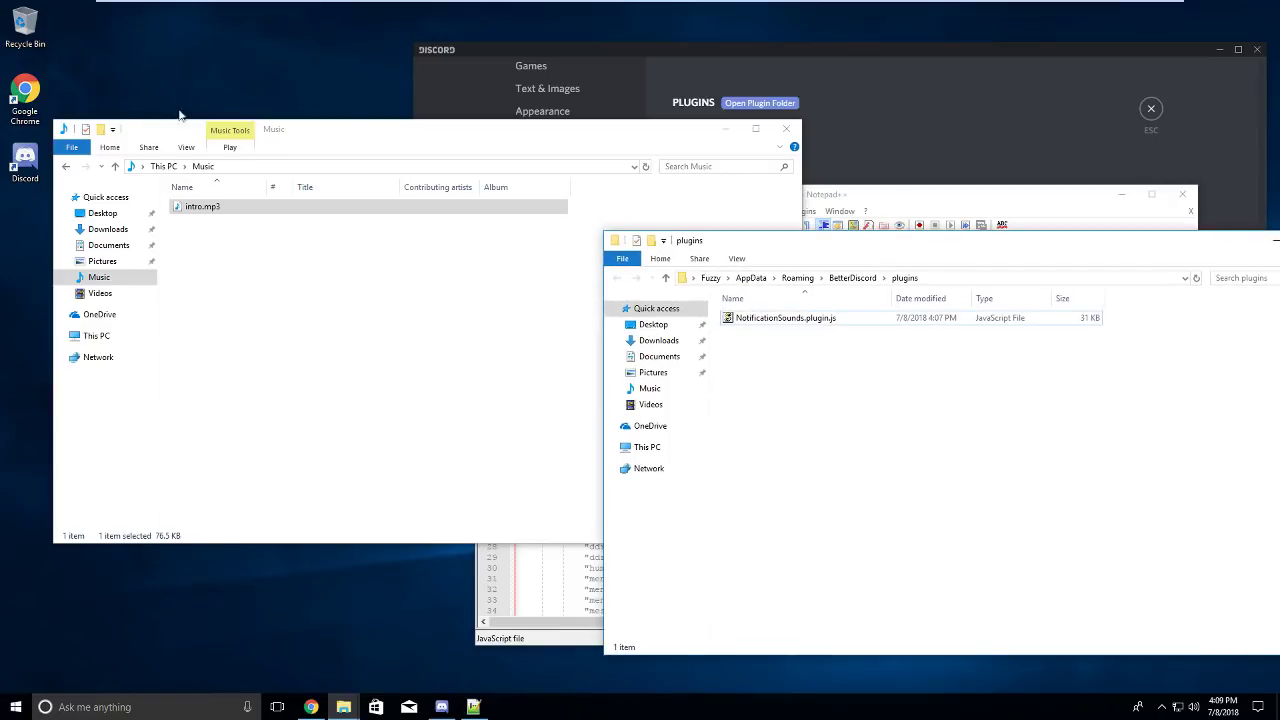
drag(312, 147, 280, 95)
drag(785, 517, 541, 488)
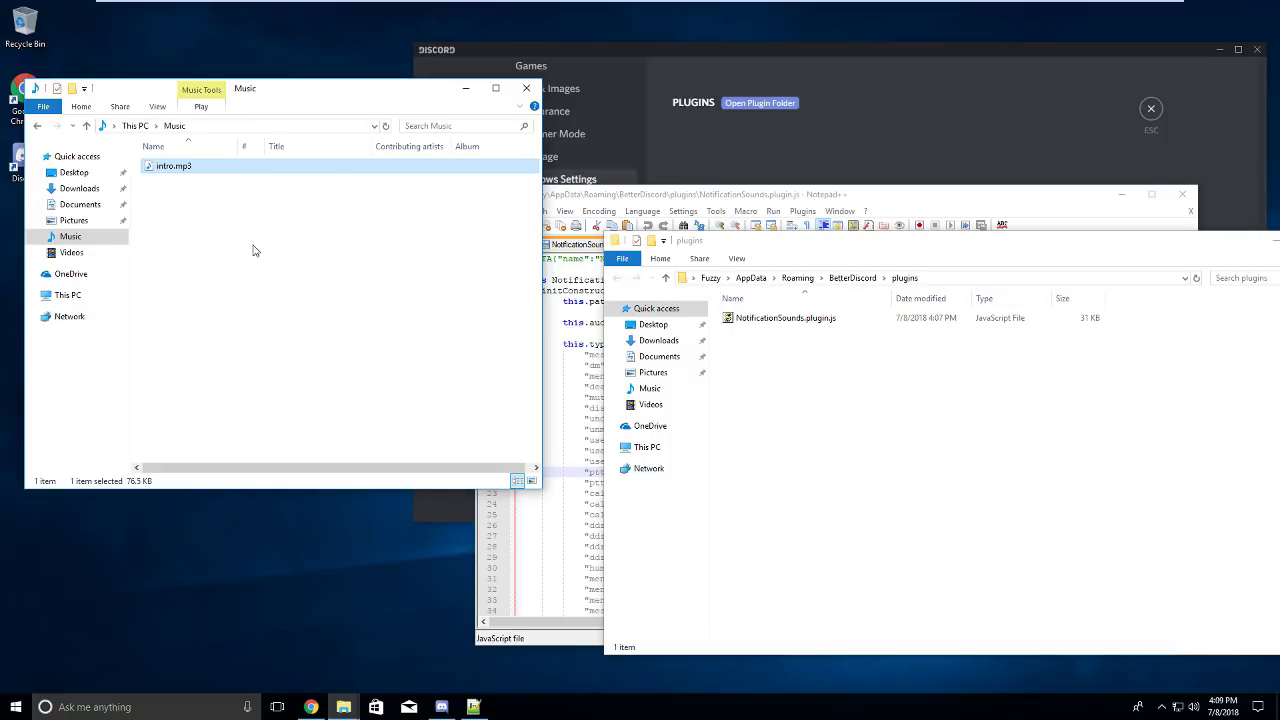
drag(760, 196, 670, 120)
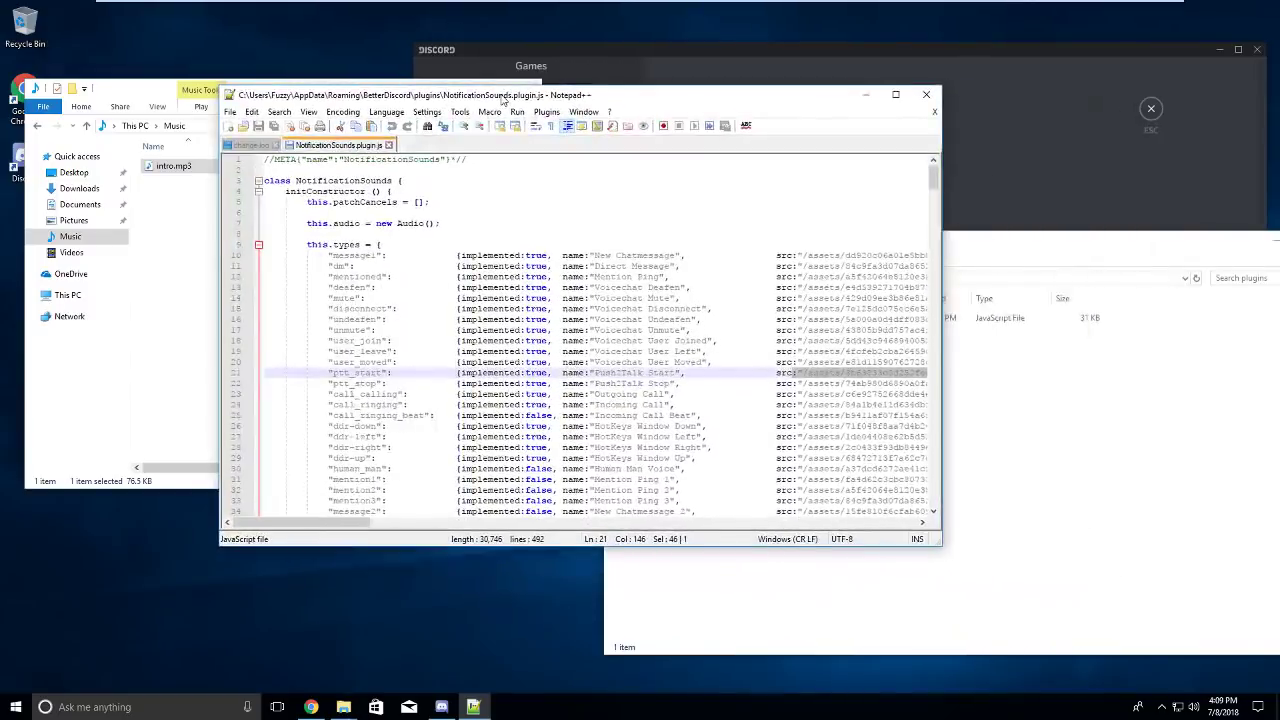
Open the bookmarked Vocaroo upload page in the browser and reposition the browser window.
click(311, 707)
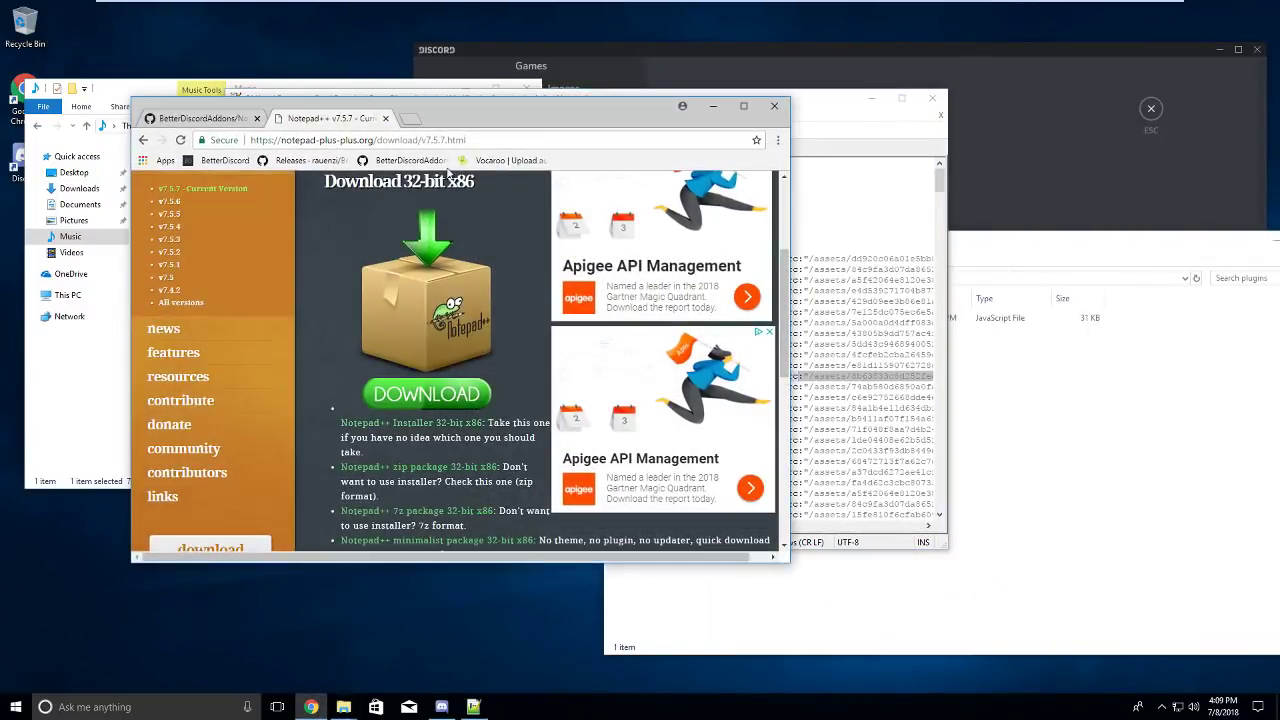
click(497, 161)
drag(500, 118, 684, 294)
click(543, 390)
click(970, 619)
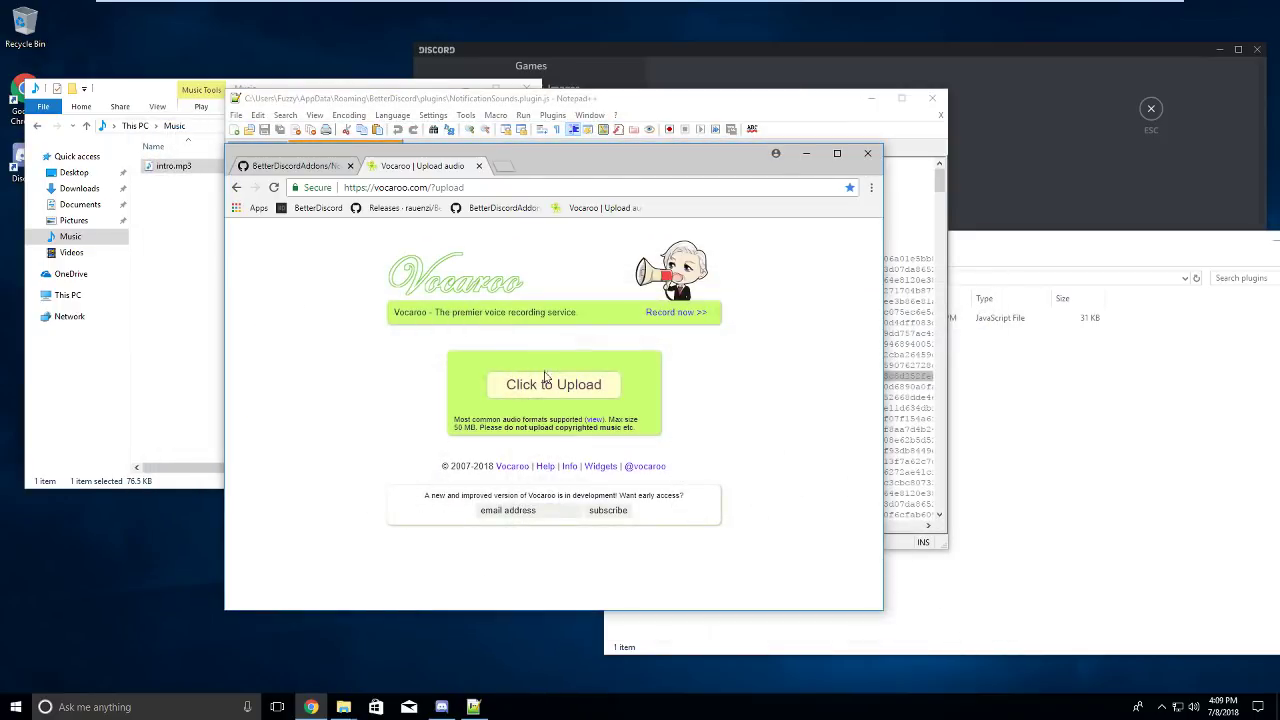
Upload intro.mp3 from the Music folder to Vocaroo, and rearrange the browser and Notepad++ windows.
drag(551, 174, 571, 180)
drag(178, 170, 531, 400)
drag(603, 175, 480, 163)
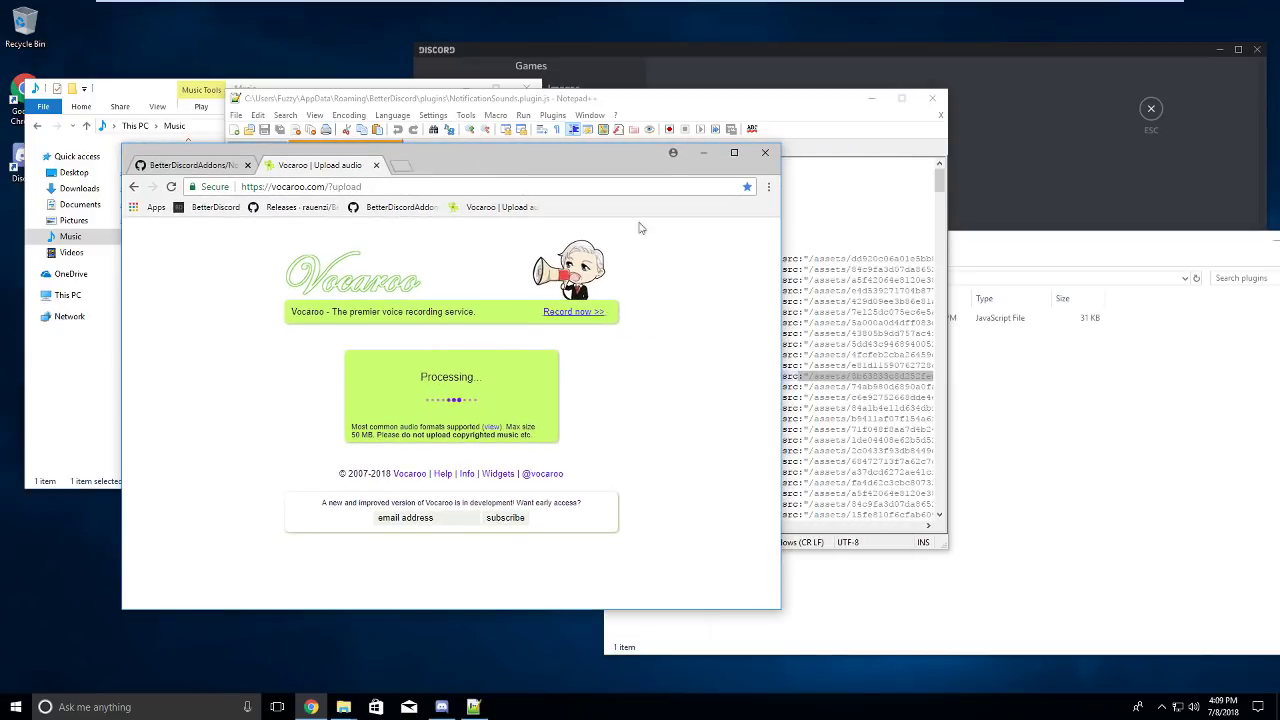
drag(648, 107, 841, 127)
Play the uploaded Vocaroo clip briefly, pause it, and shift the browser window.
click(345, 351)
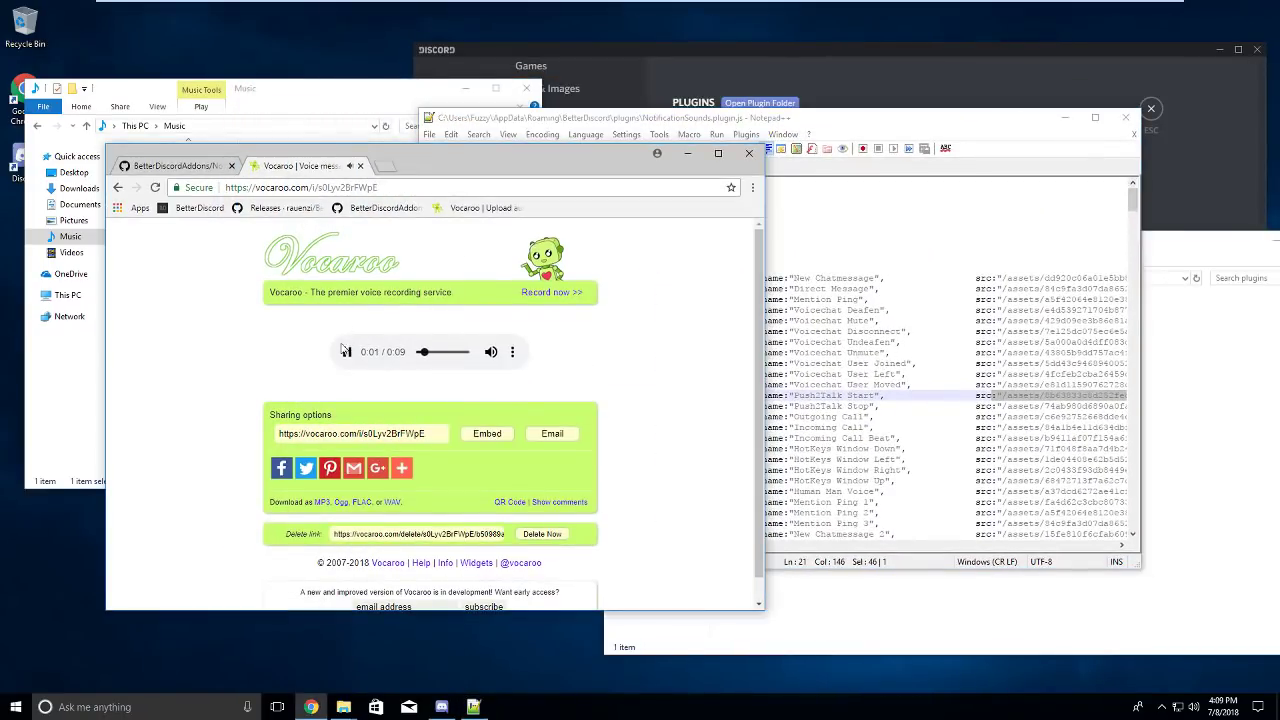
click(345, 351)
drag(468, 167, 497, 156)
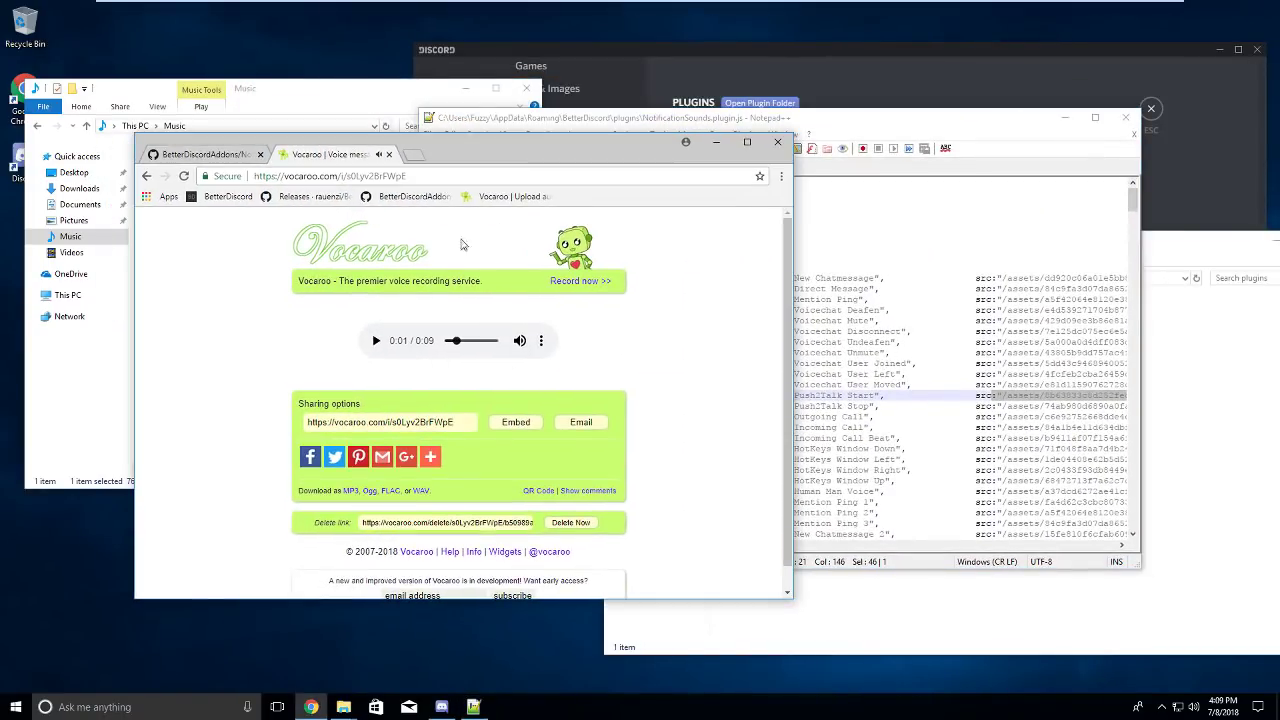
Inspect the page element behind the Vocaroo audio player.
click(380, 421)
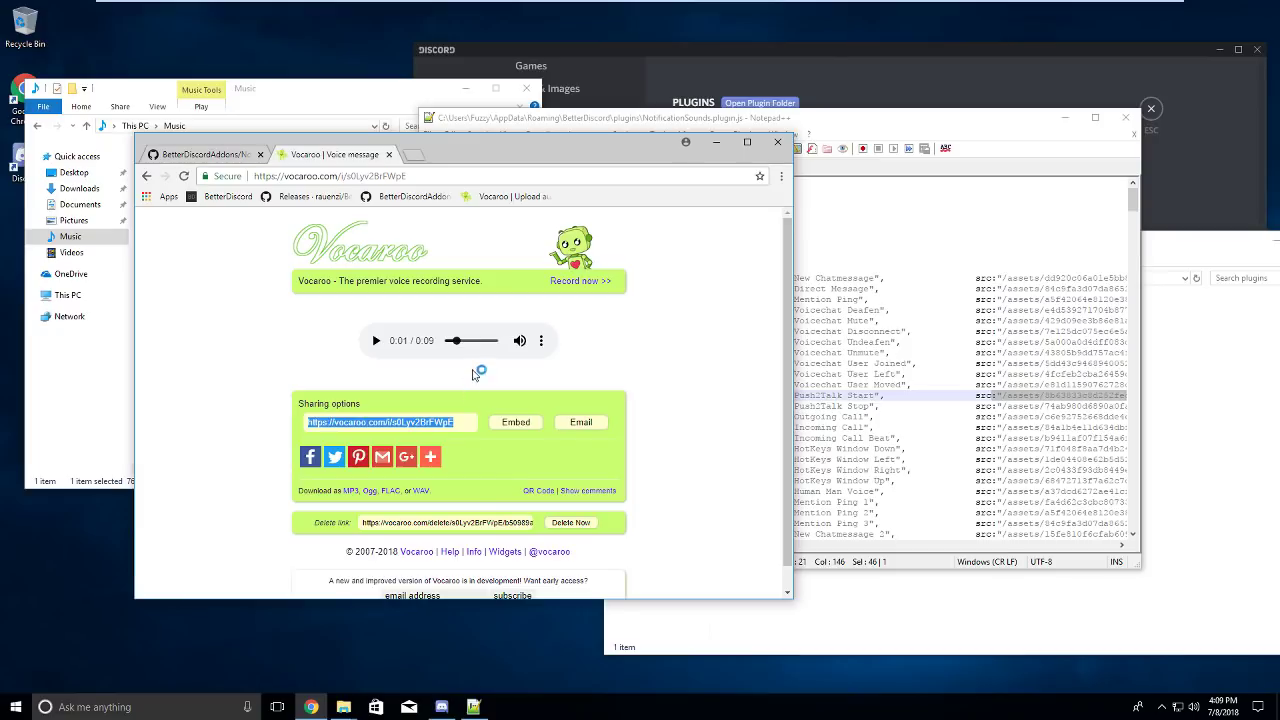
right_click(475, 336)
right_click(450, 344)
right_click(430, 340)
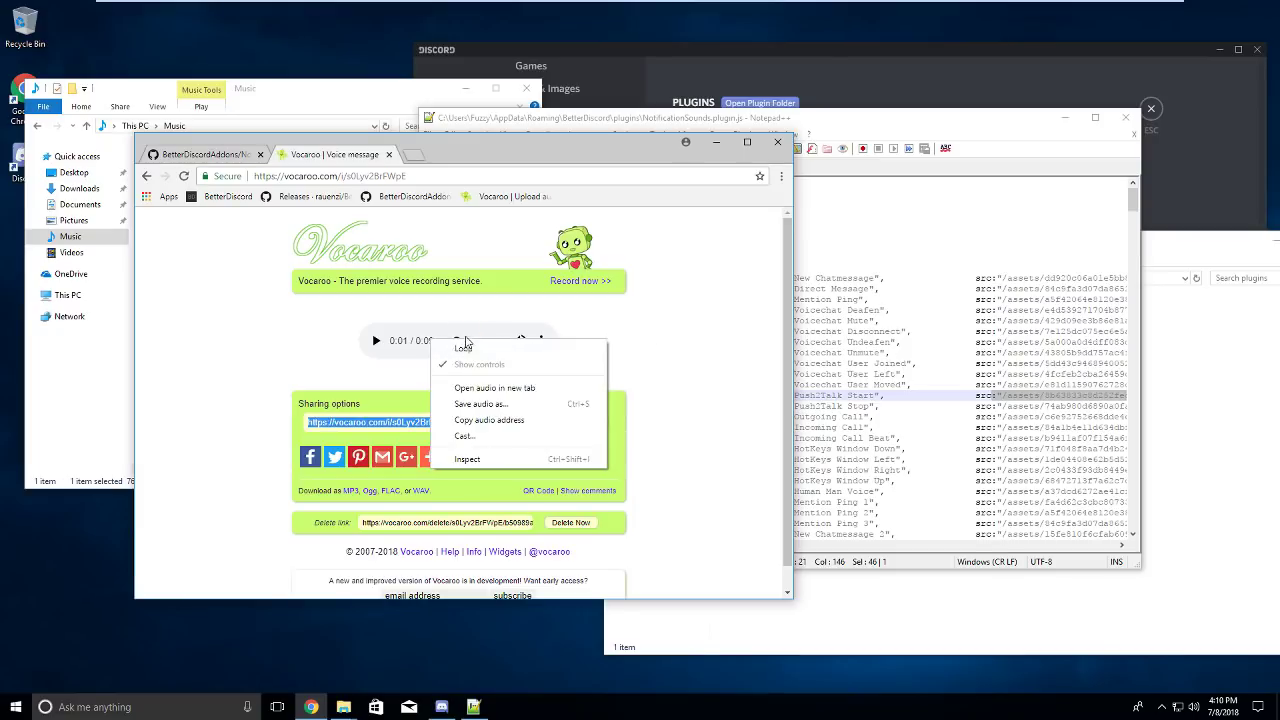
click(467, 342)
right_click(466, 340)
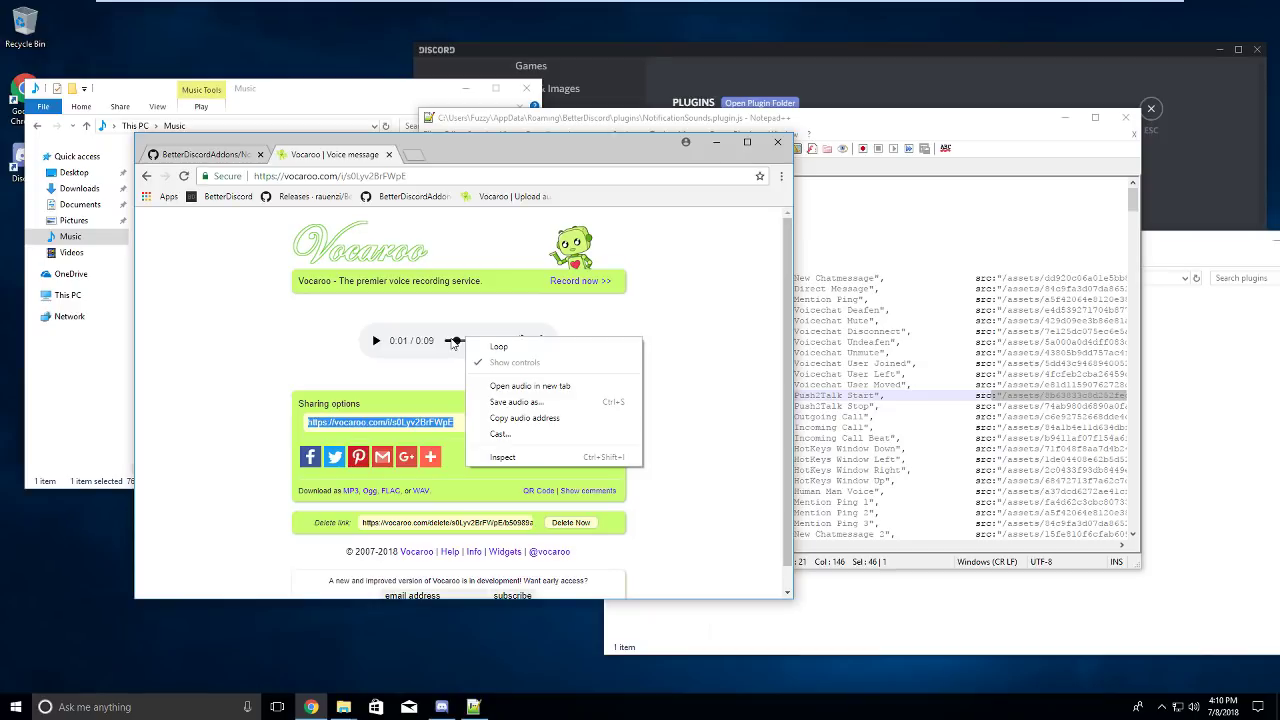
right_click(418, 338)
click(418, 338)
right_click(418, 338)
click(457, 455)
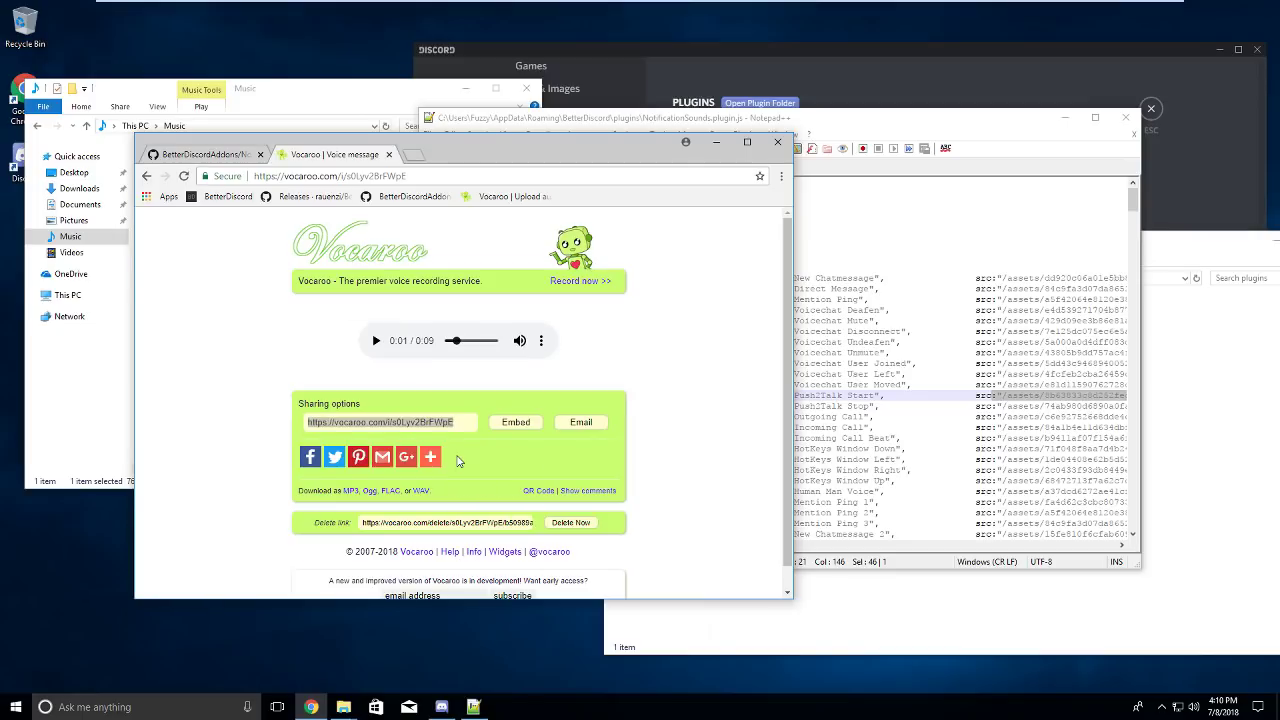
Maximize the browser window and dock the developer tools below the page.
drag(520, 148, 568, 4)
click(1251, 72)
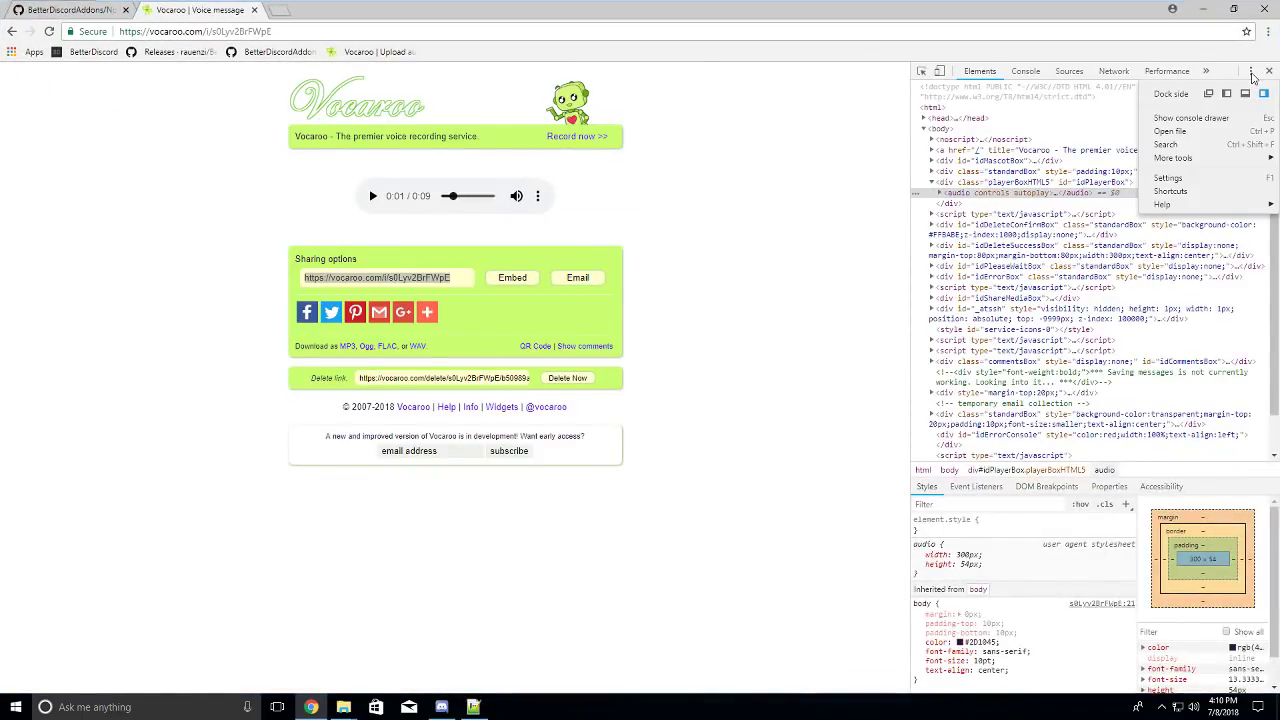
click(1245, 93)
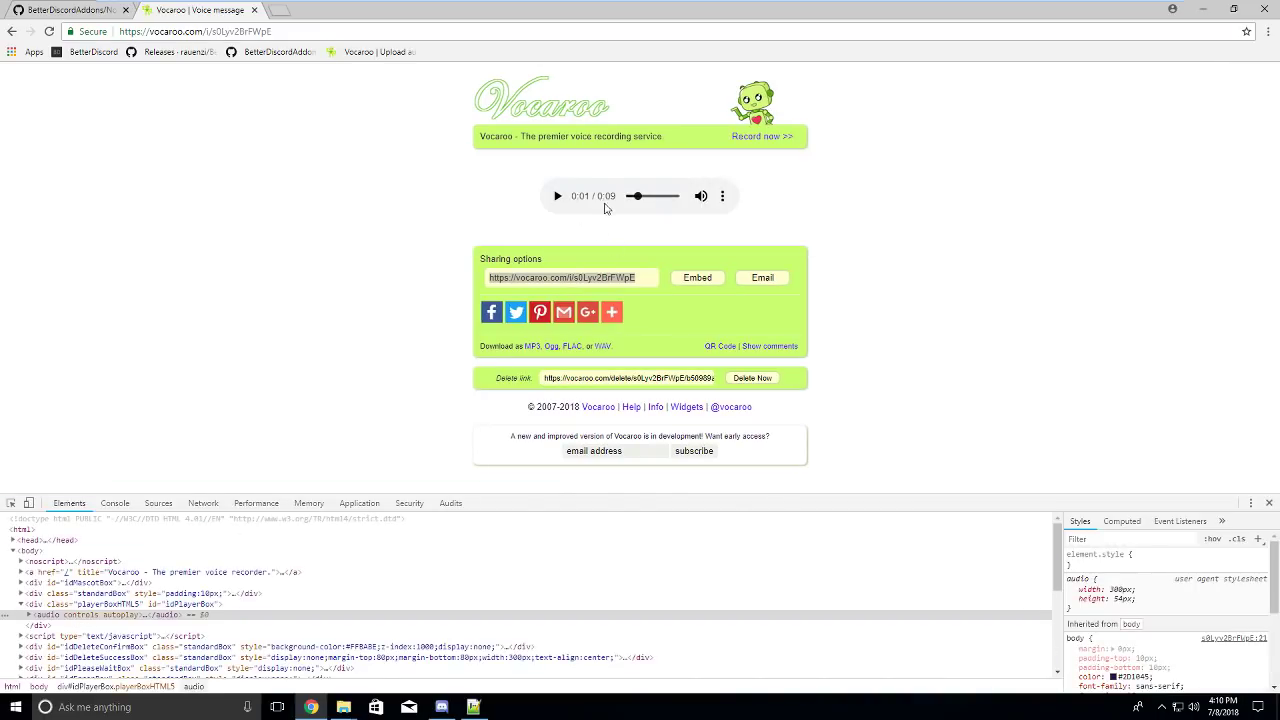
Expand the audio element in the page code and copy the source path of its MP3 version.
click(30, 614)
click(28, 614)
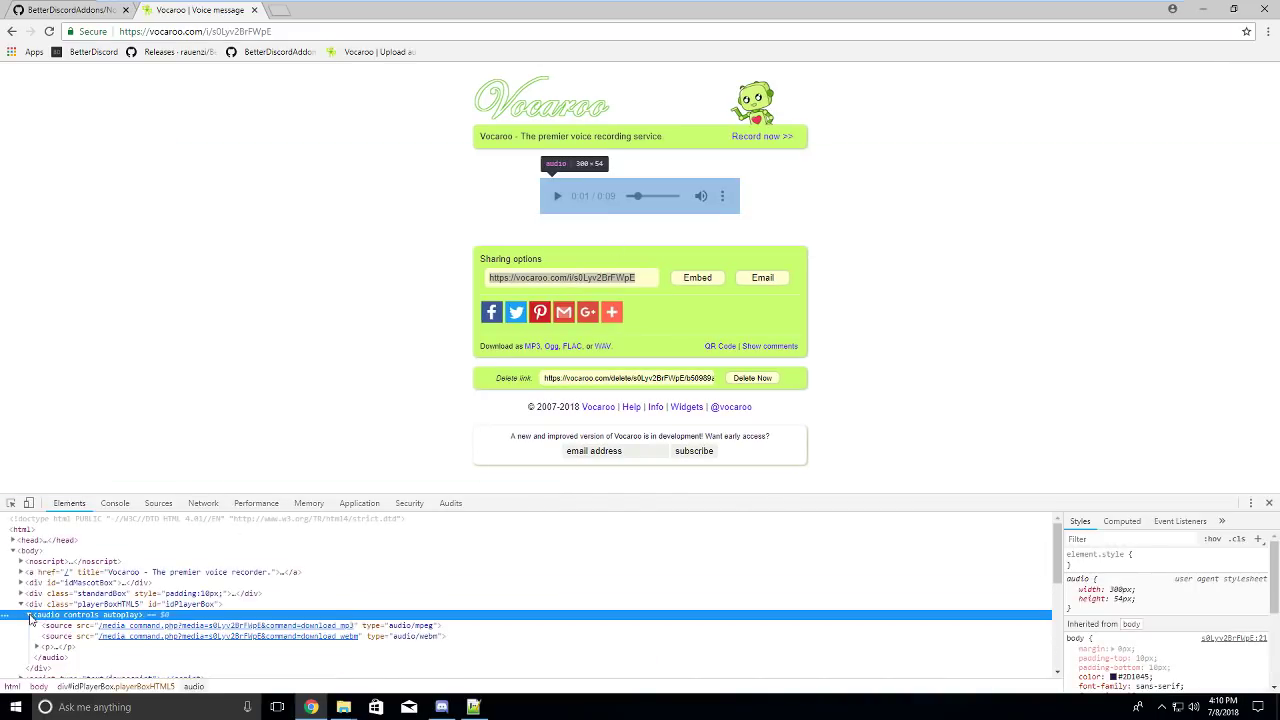
scroll(65, 630, down, 1)
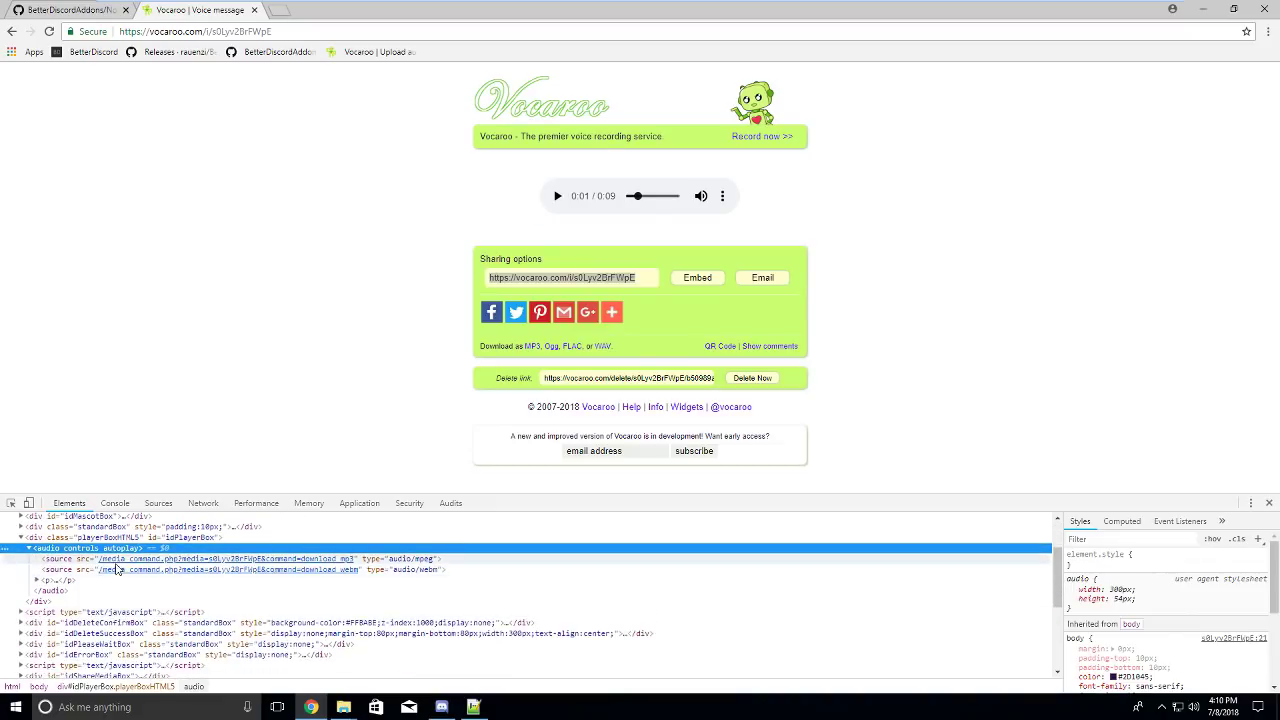
double_click(135, 560)
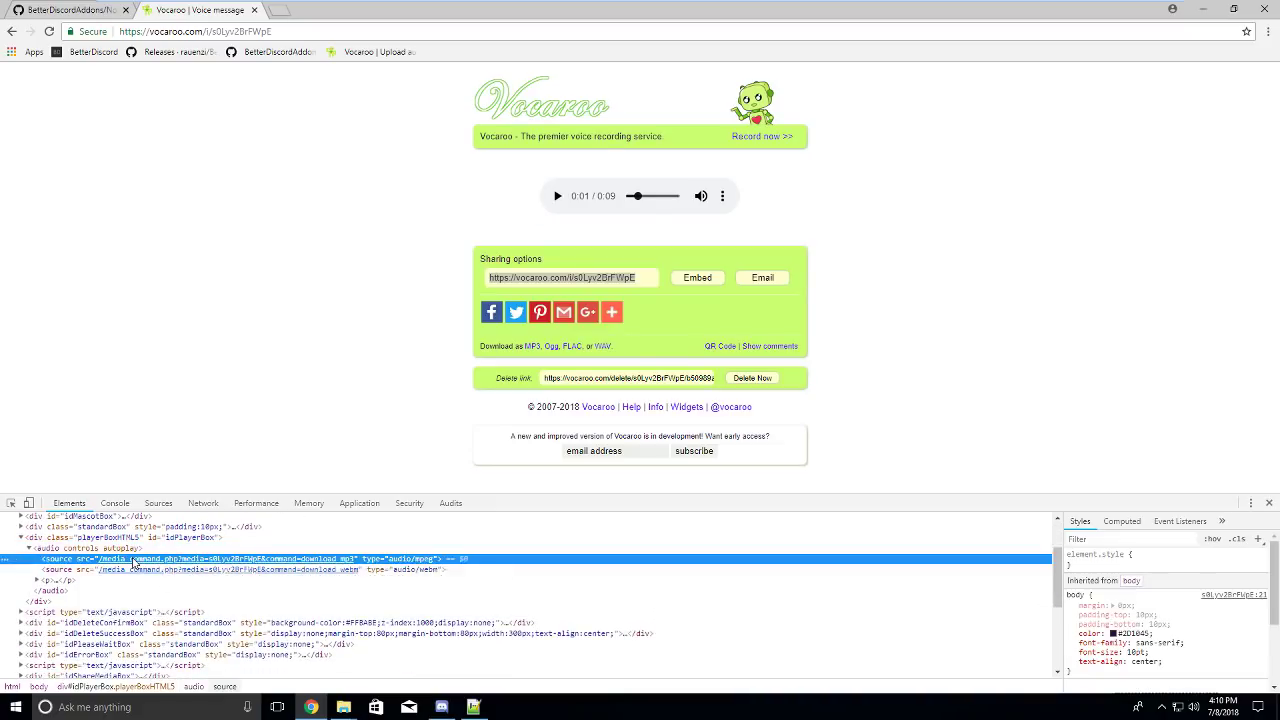
click(100, 562)
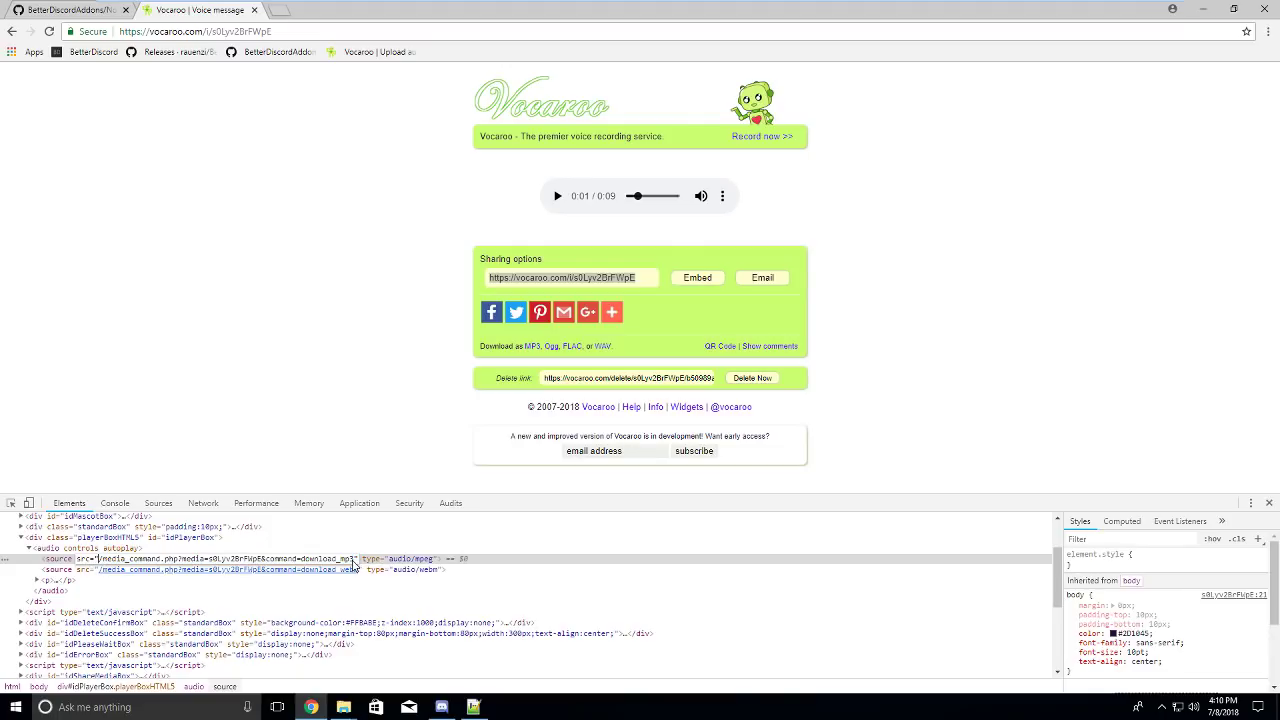
drag(350, 563, 99, 565)
key(ctrl+c)
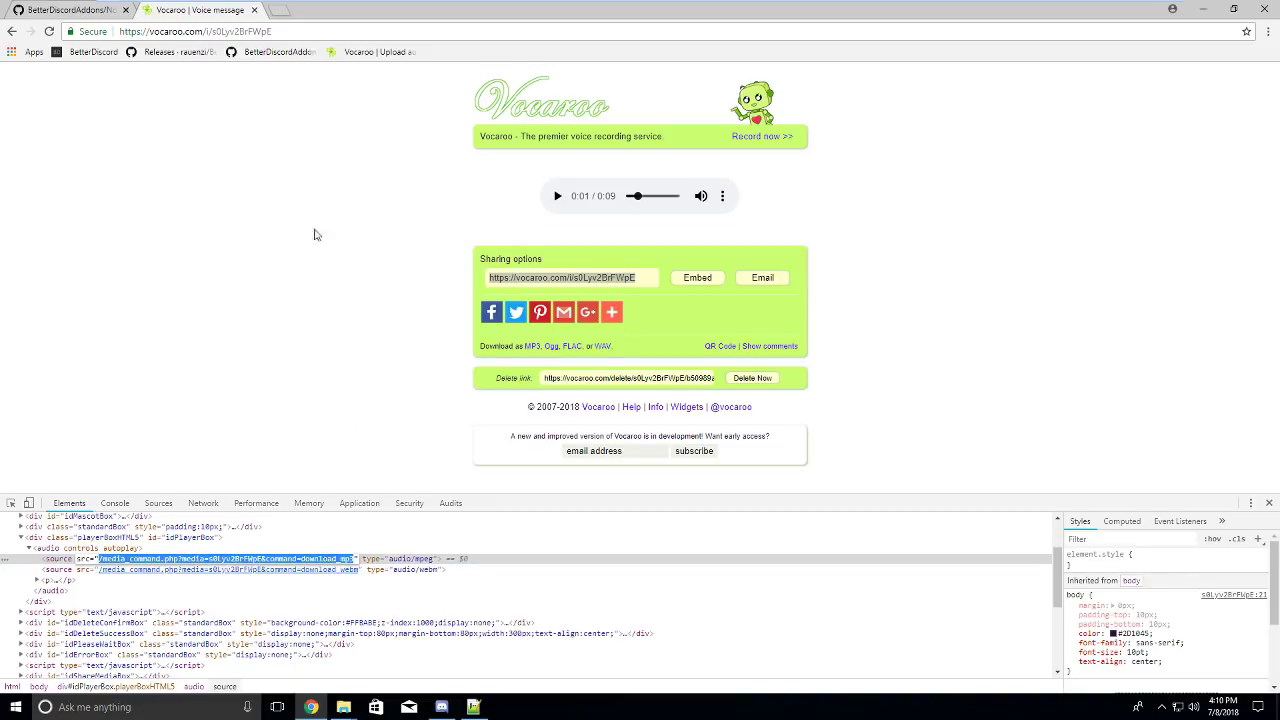
drag(272, 31, 205, 31)
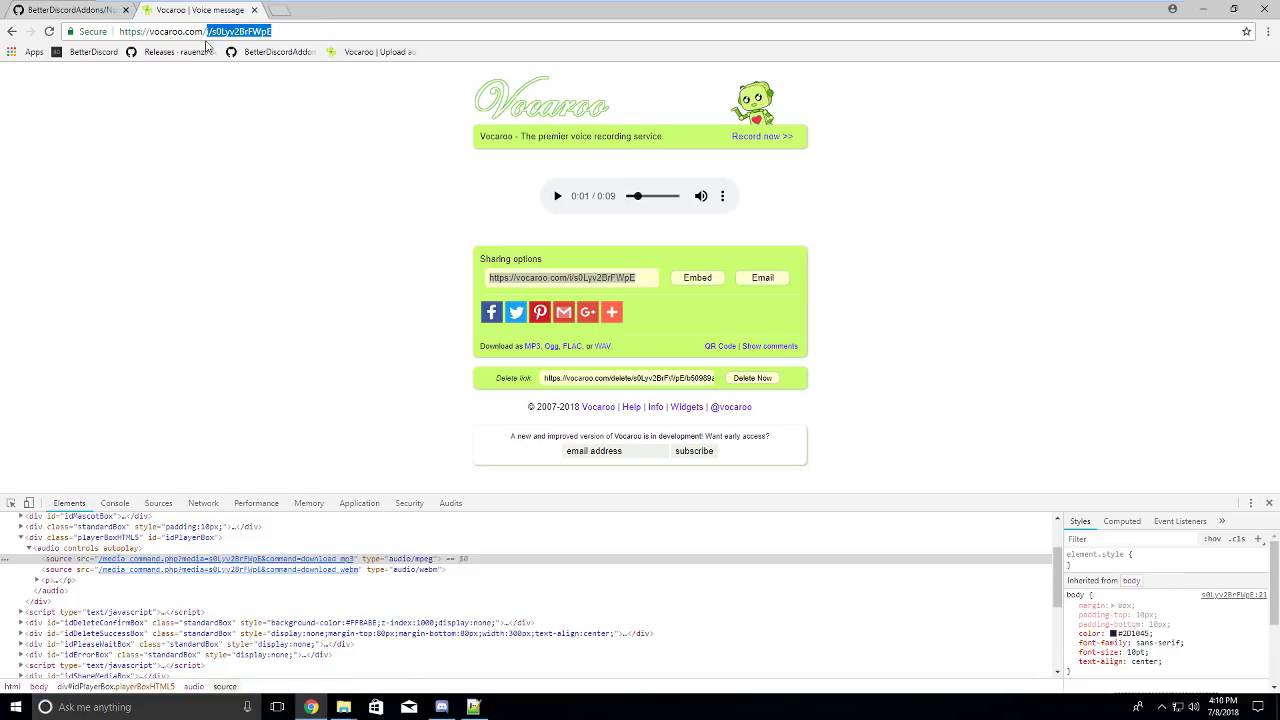
key(ctrl+v)
key(BackSpace)
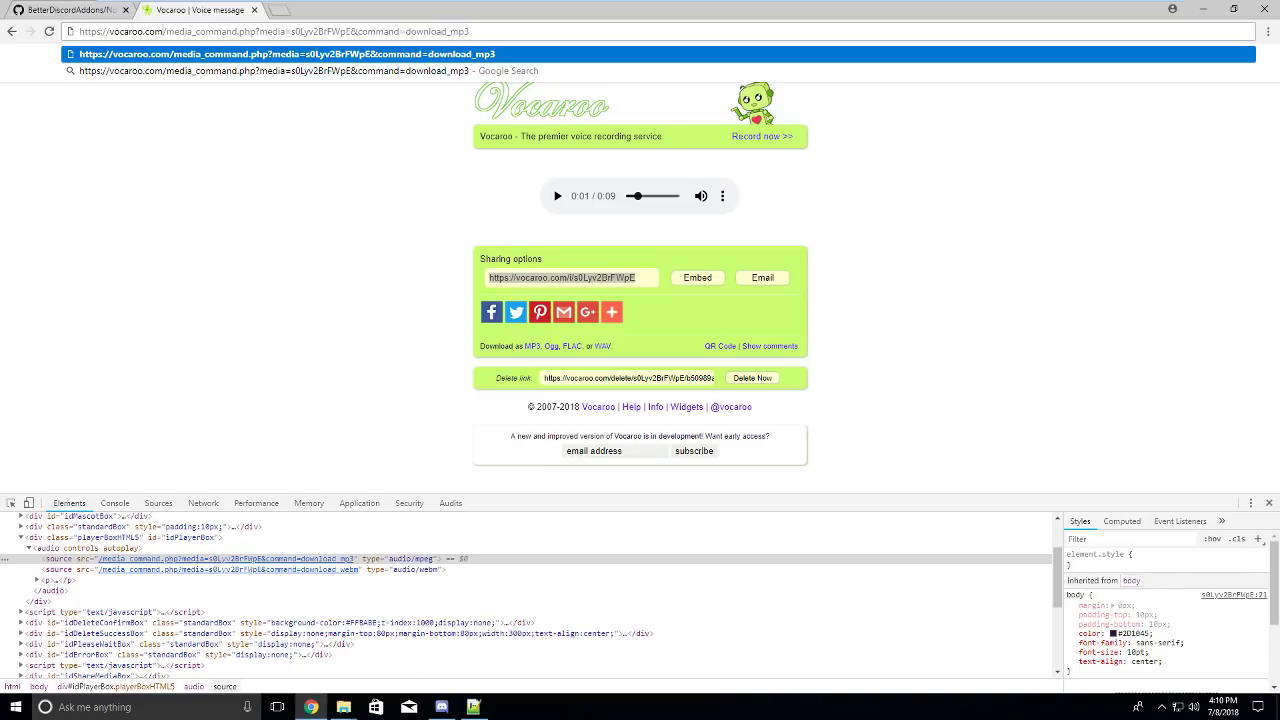
click(512, 55)
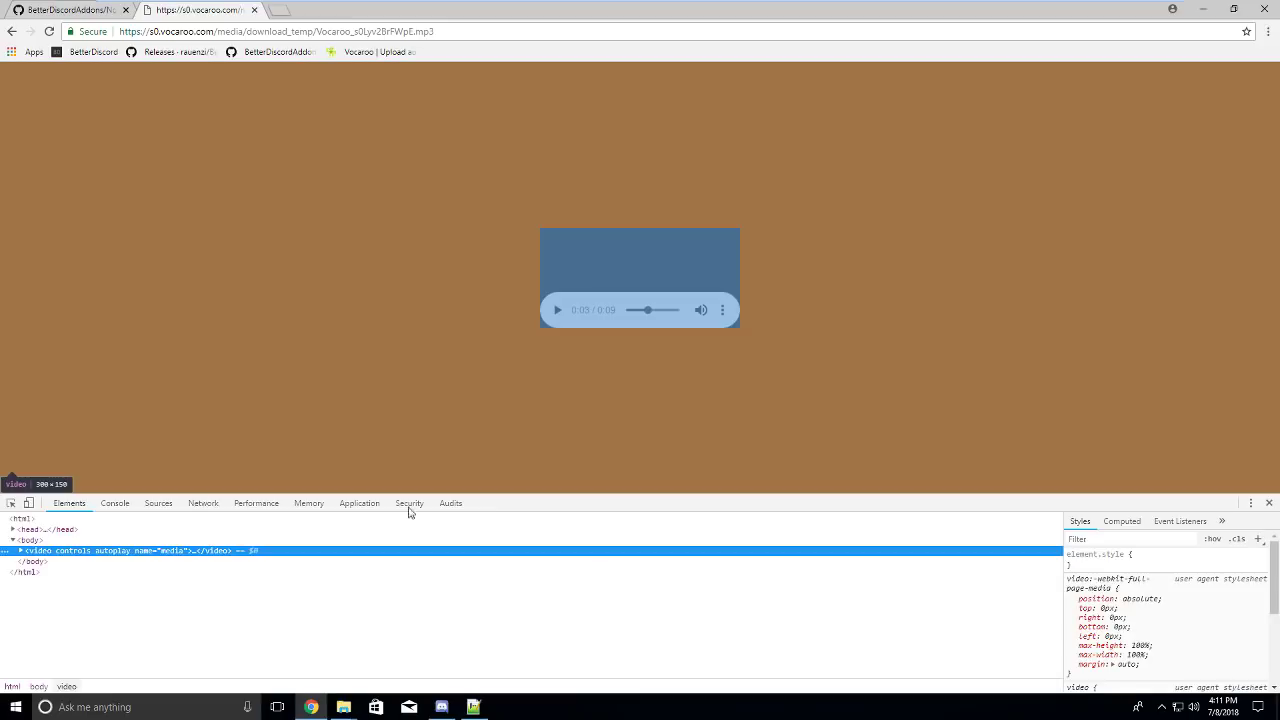
Expand the video element, copy the direct MP3 address of the page, and switch to a maximized Notepad++ window.
click(21, 551)
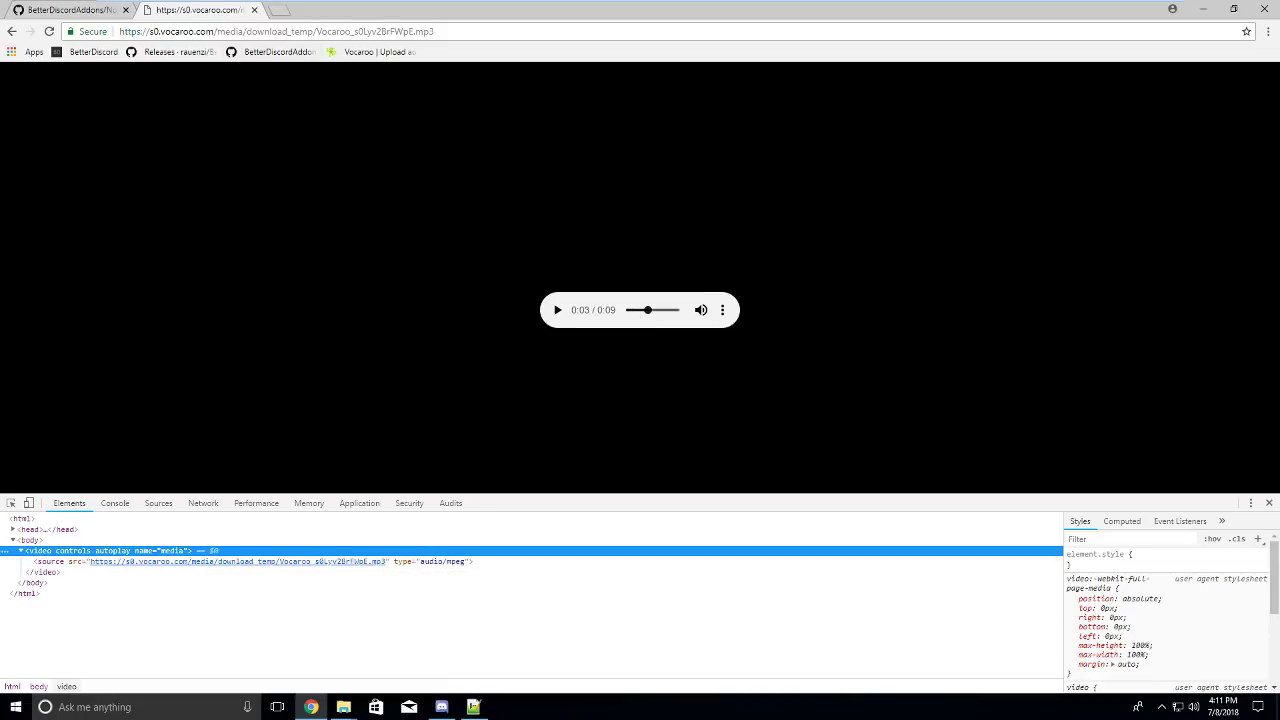
click(313, 33)
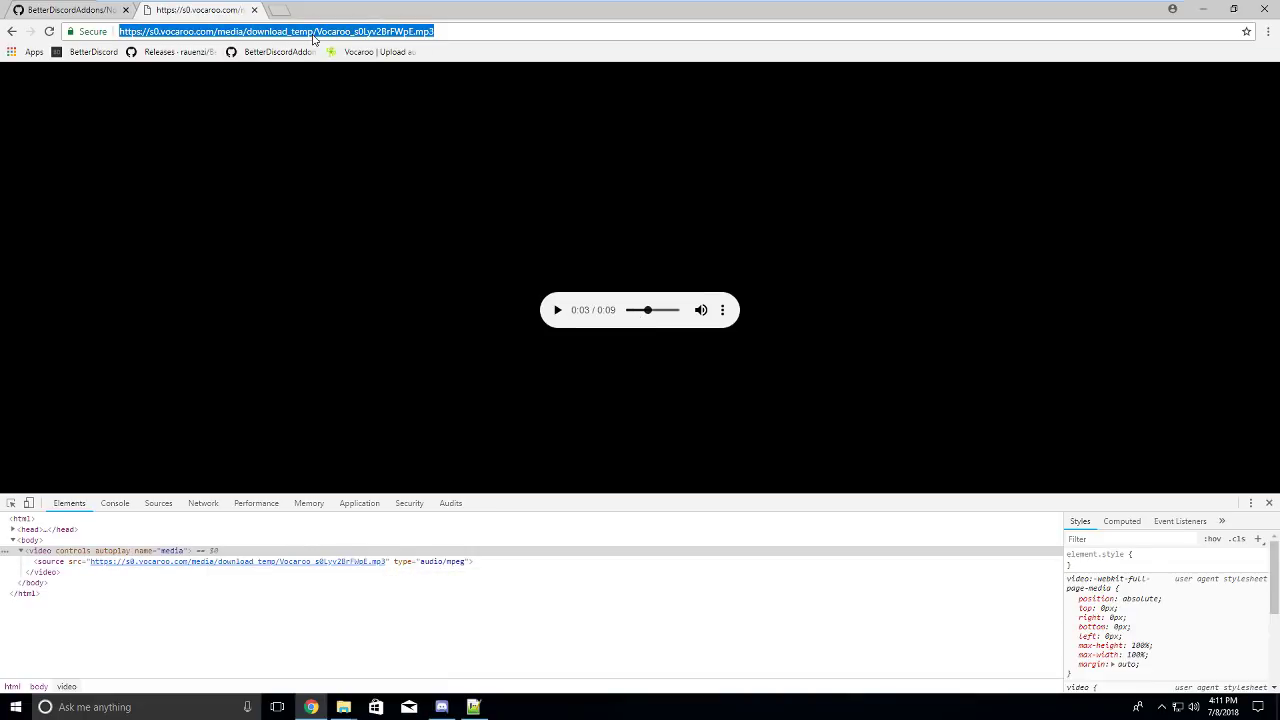
click(1203, 9)
drag(809, 122, 729, 114)
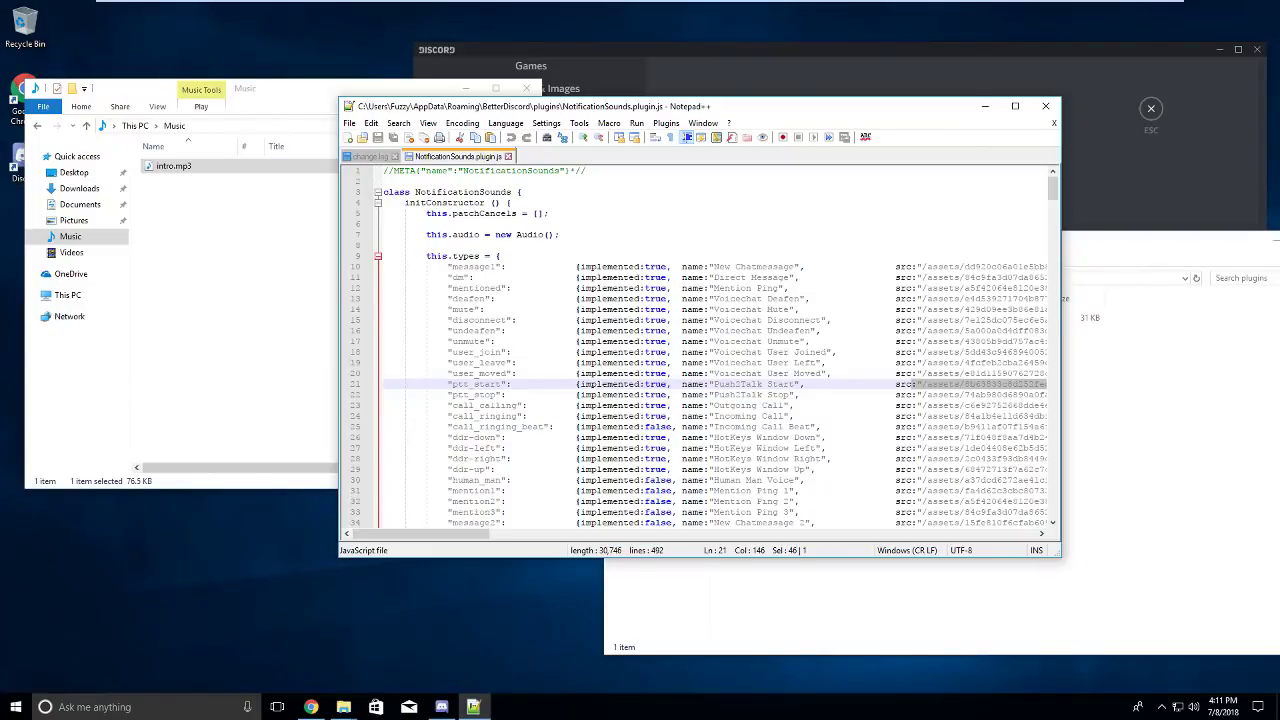
double_click(624, 106)
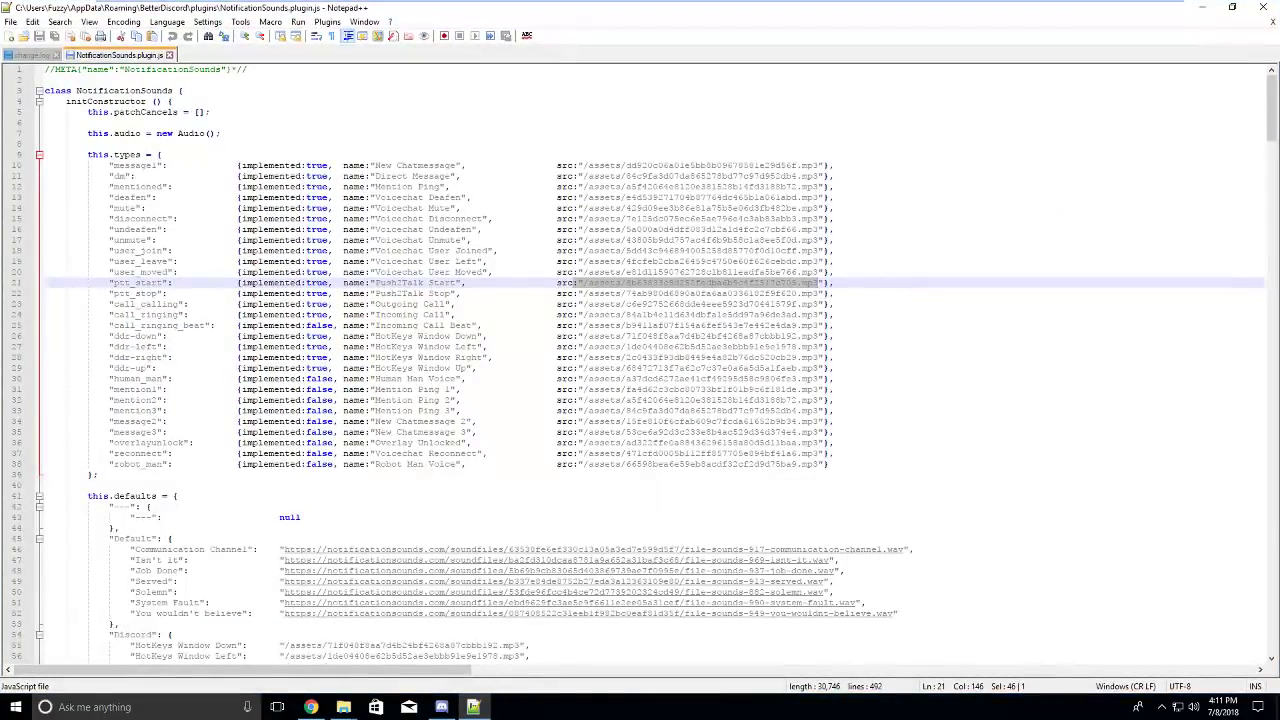
click(110, 165)
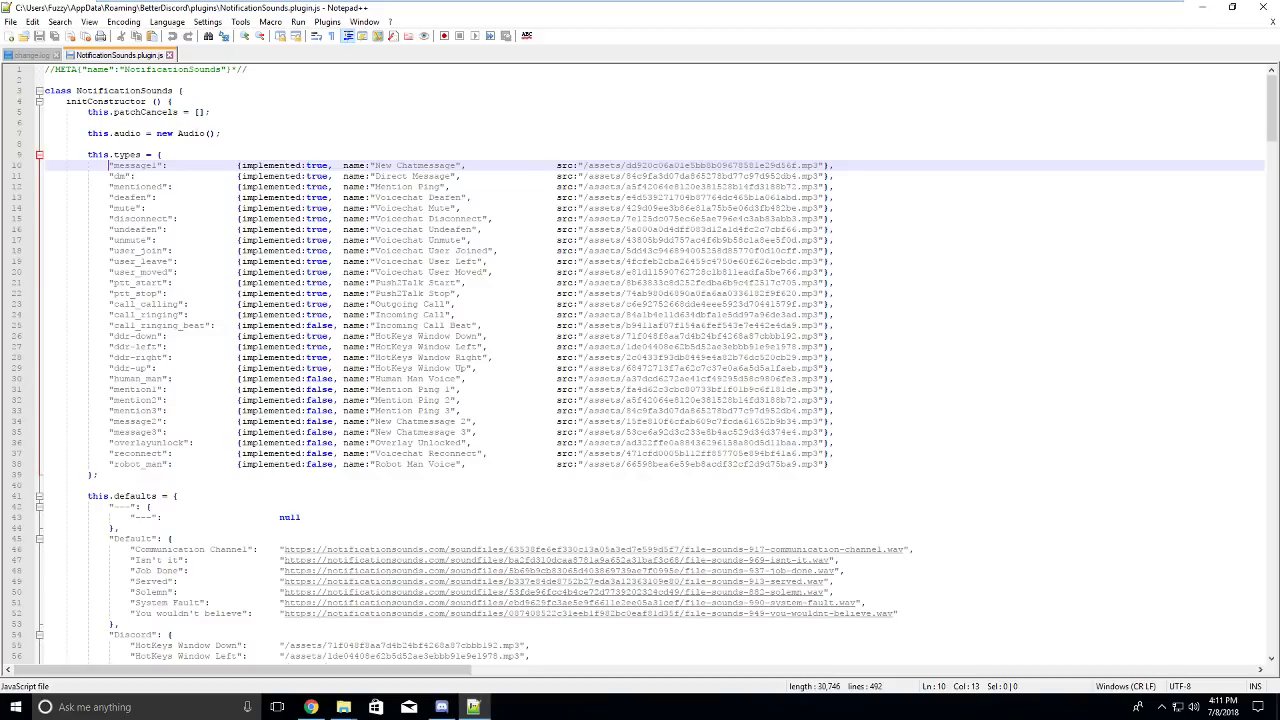
click(416, 314)
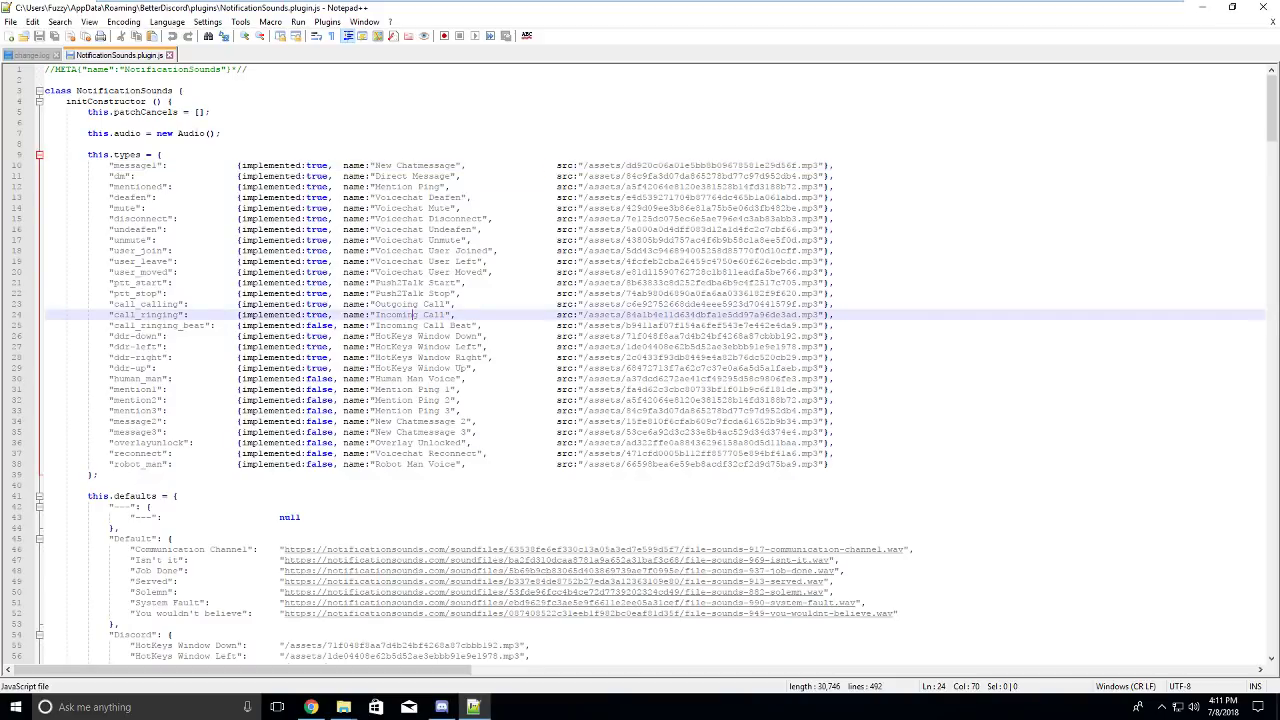
drag(582, 314, 828, 314)
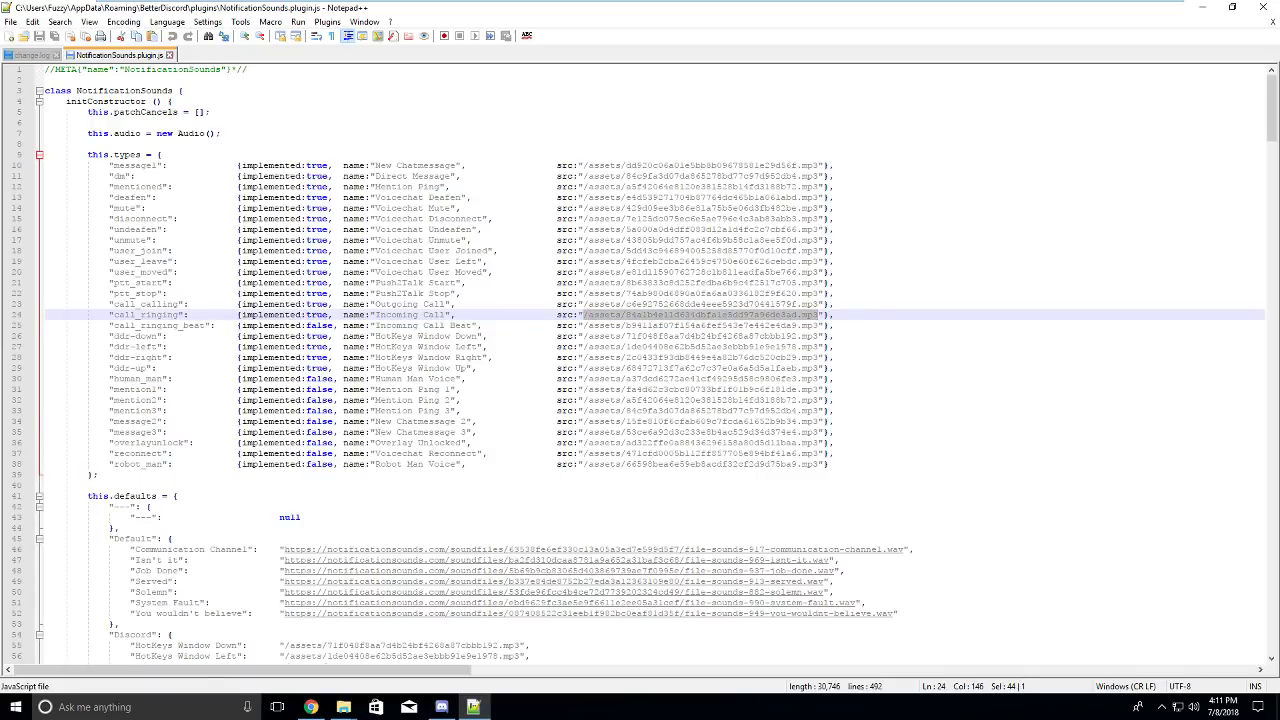
text(https://s0.vocaroo.com/media/download_temp/Vocaroo_s0LyyZBrFWpE.mp3)
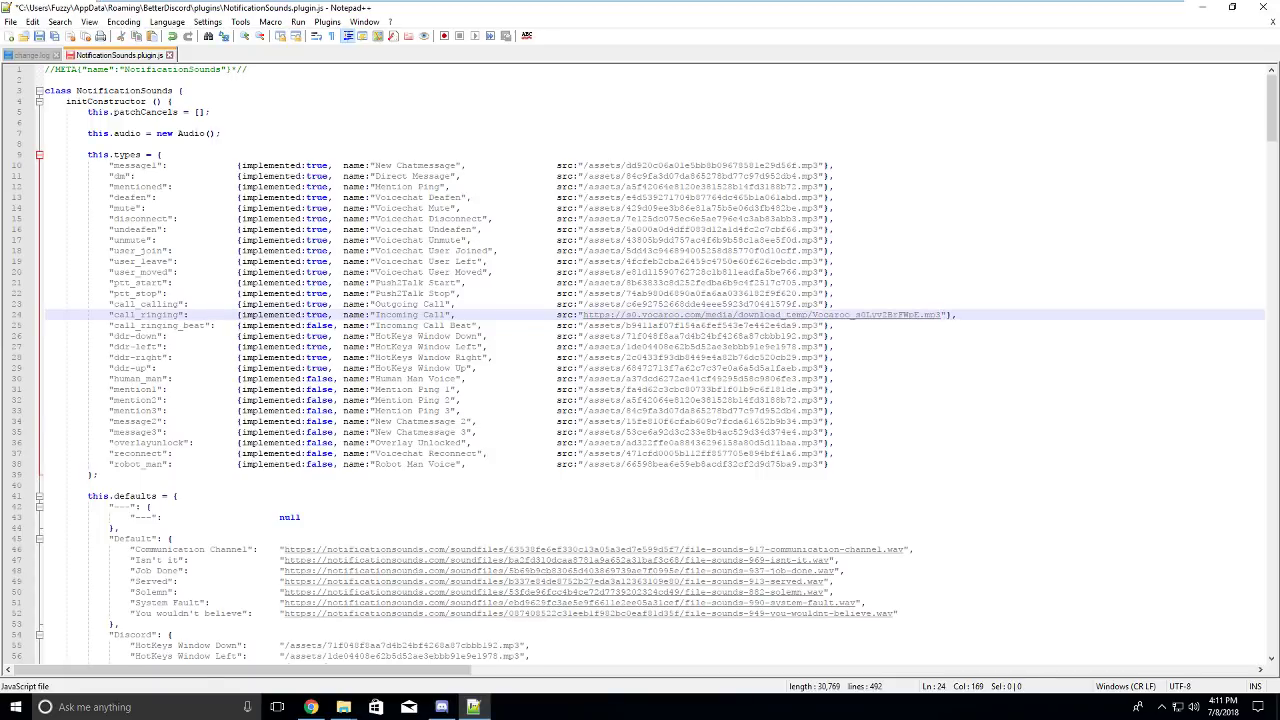
key(ctrl+s)
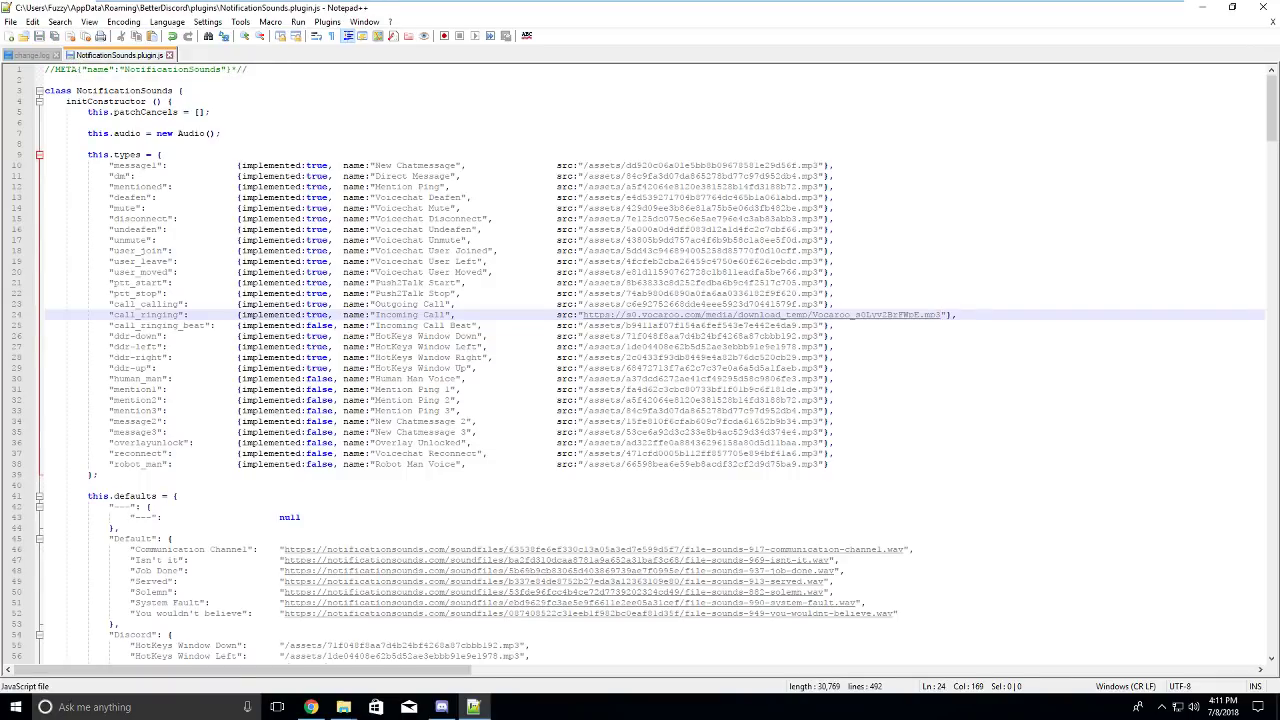
Close Notepad++ and the plugins and Music folder windows, and reposition the Discord window on the desktop.
click(1268, 12)
drag(1246, 240, 1134, 222)
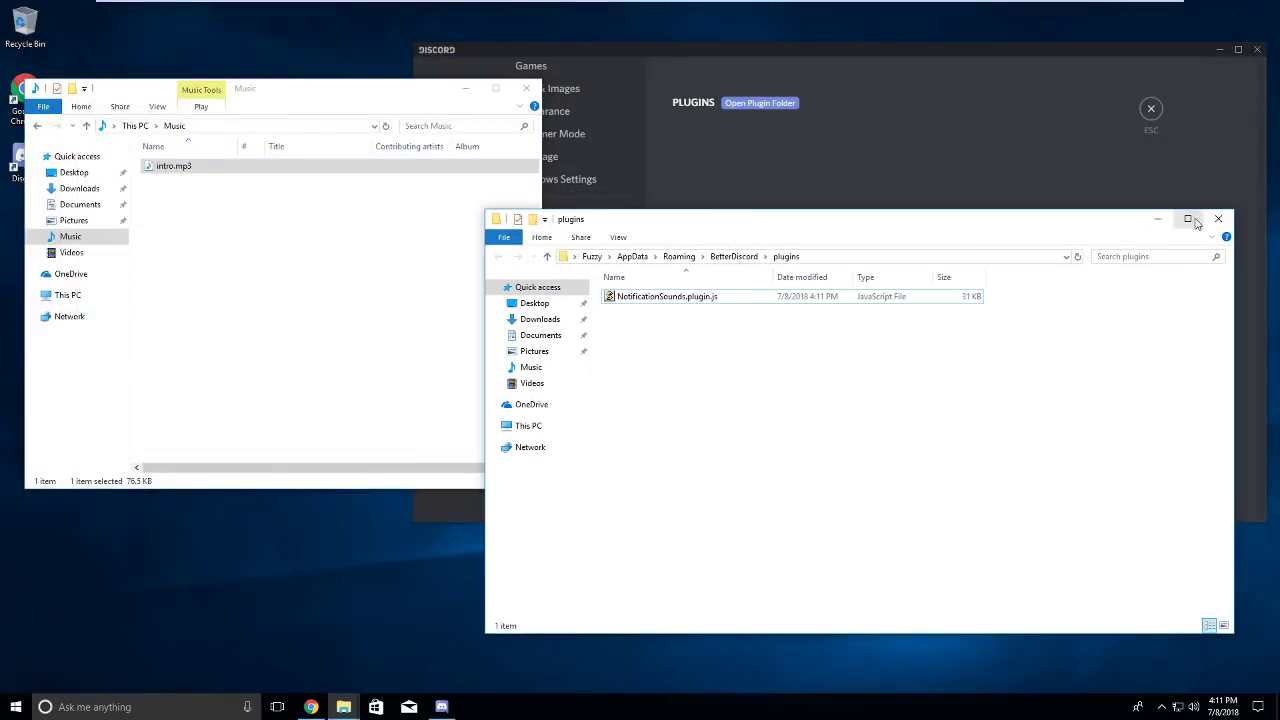
click(1217, 220)
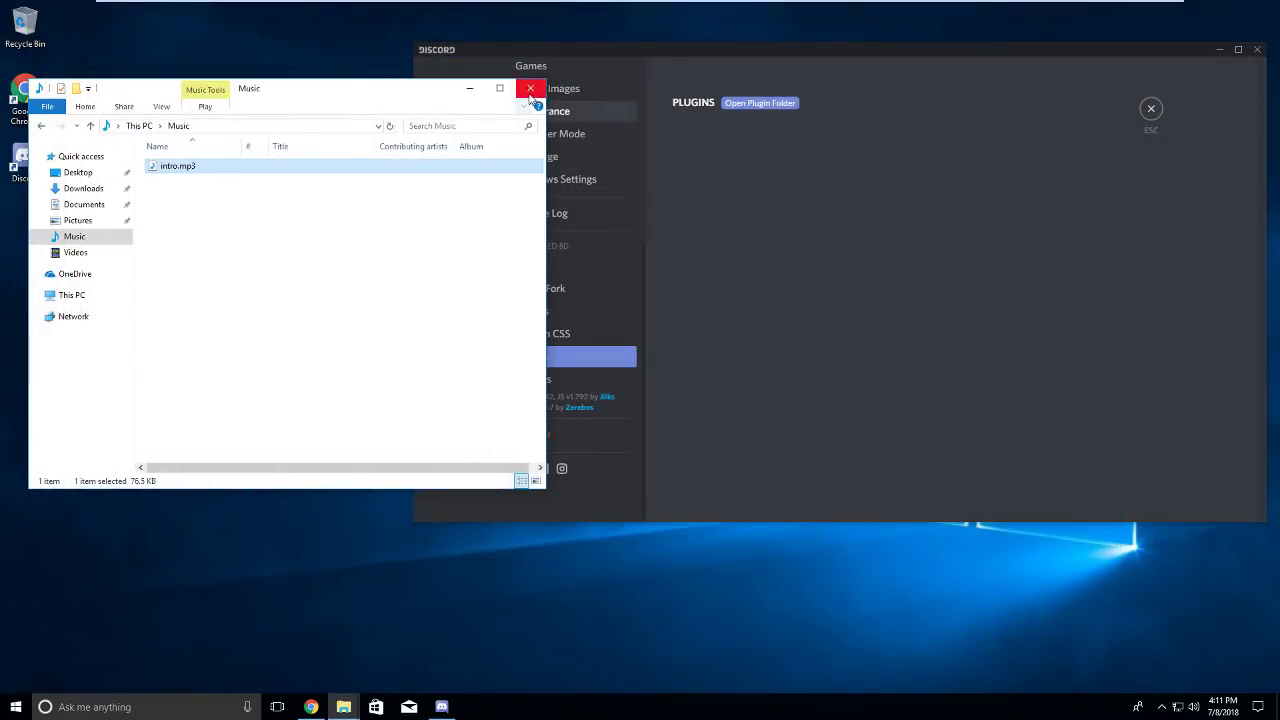
click(529, 94)
drag(586, 57, 412, 66)
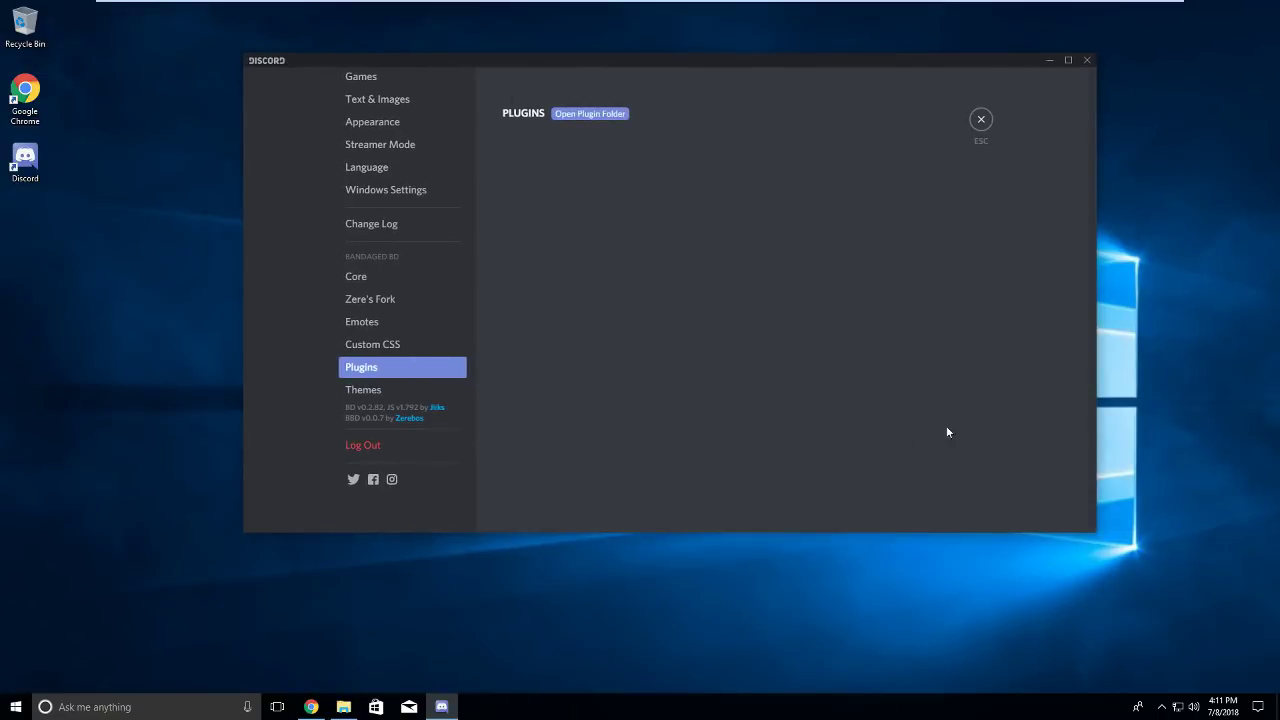
Quit Discord completely from the system tray and relaunch it through the Windows search.
click(1162, 708)
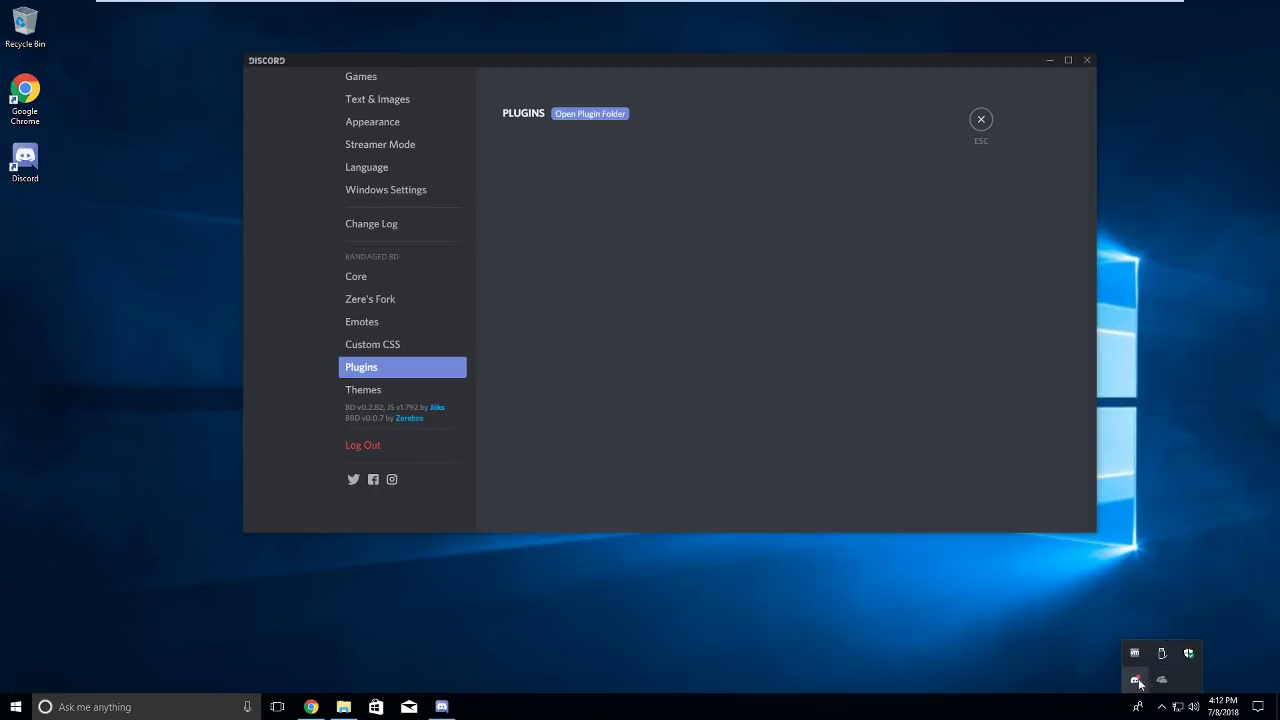
right_click(1136, 681)
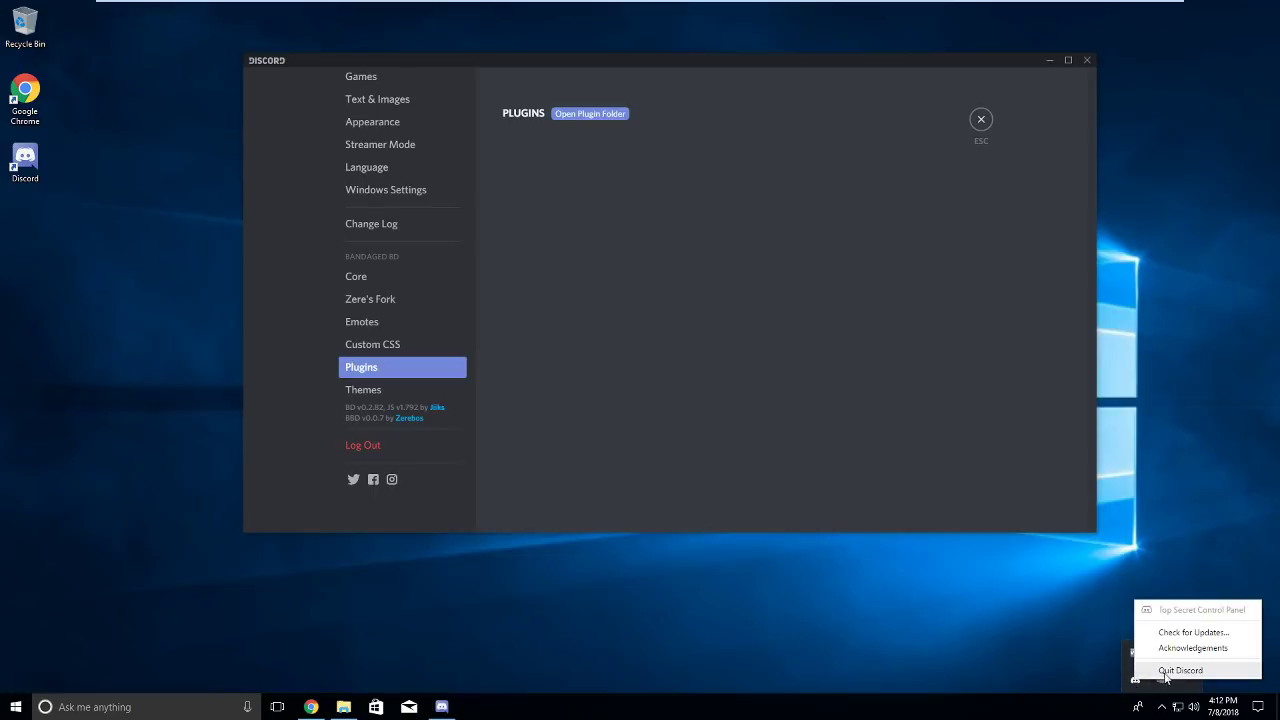
click(1170, 670)
click(120, 707)
text(disc)
key(Return)
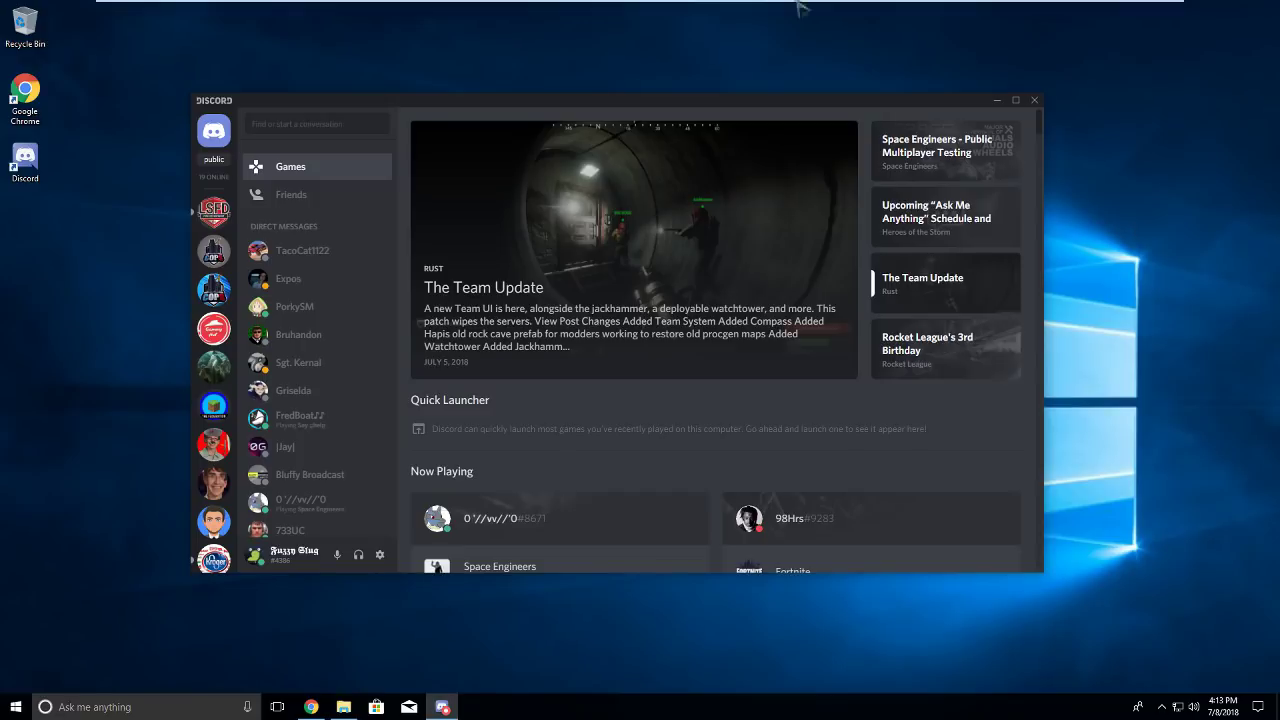
Reposition the Discord window, enable the NotificationSounds plugin in the user settings, and close the settings.
mouse_move(767, 104)
mouse_down()
mouse_move(765, 91)
mouse_move(788, 90)
mouse_up()
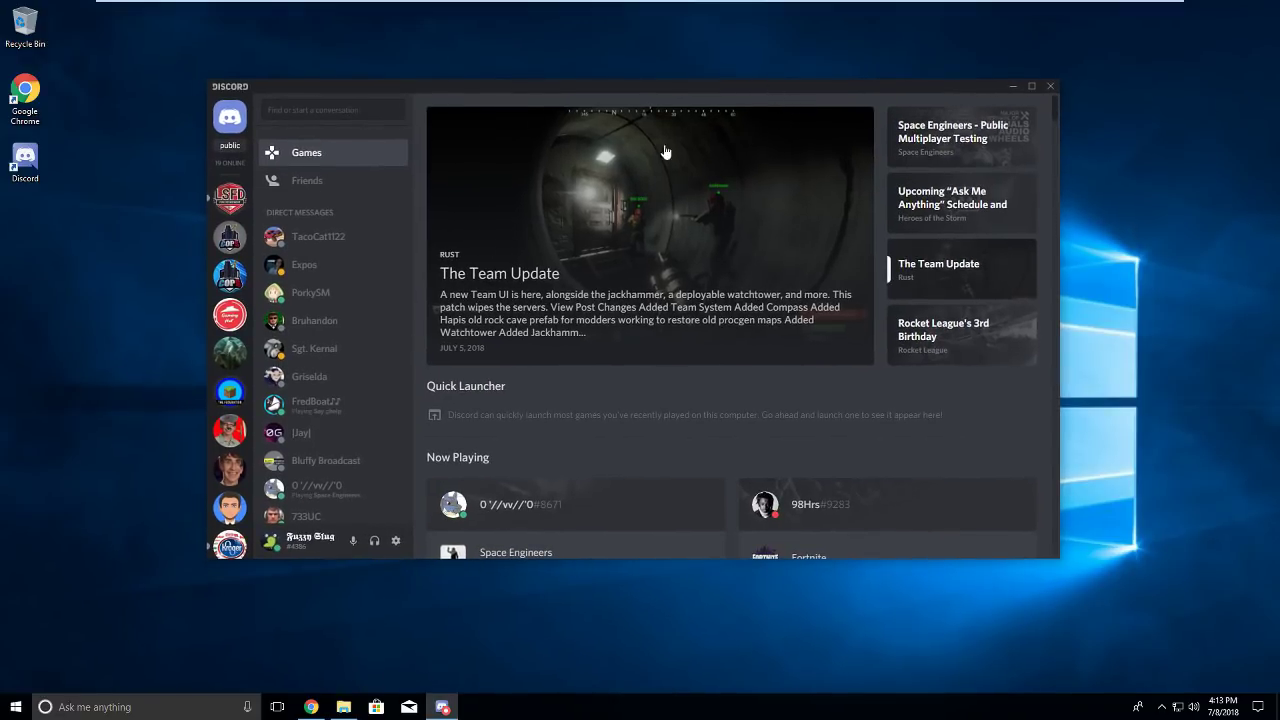
click(396, 541)
scroll(395, 449, down, 5)
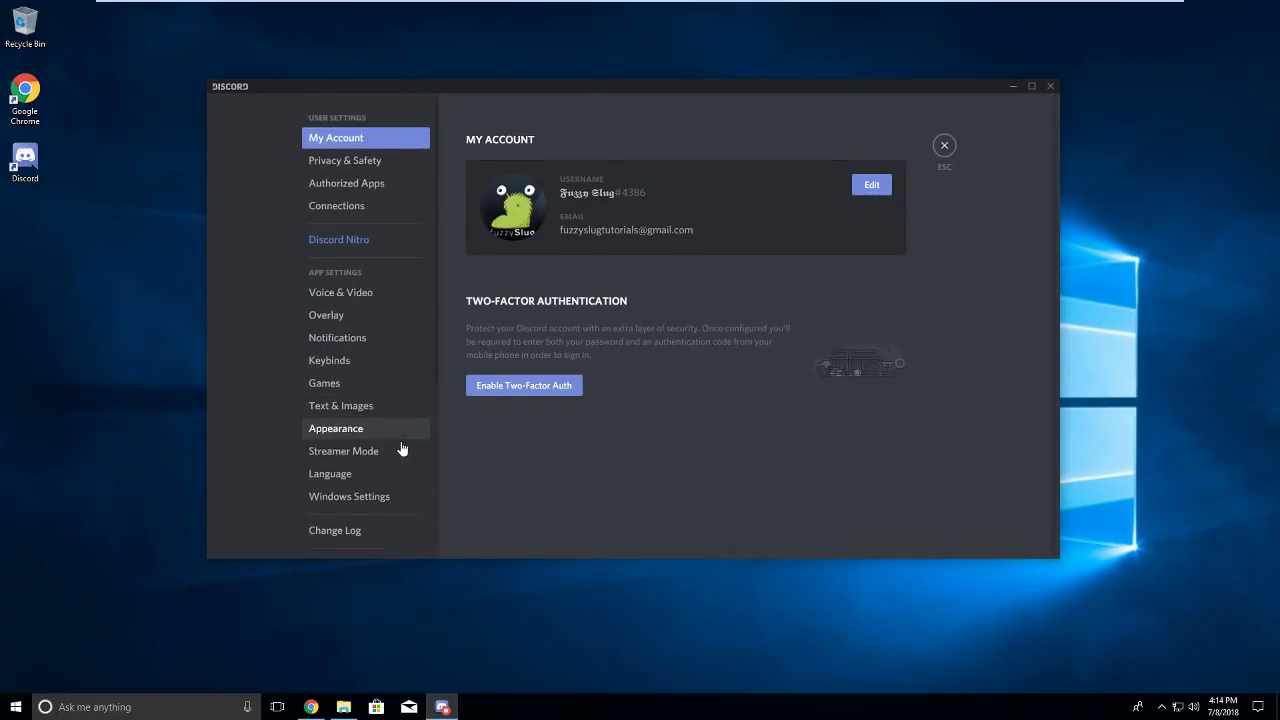
click(362, 396)
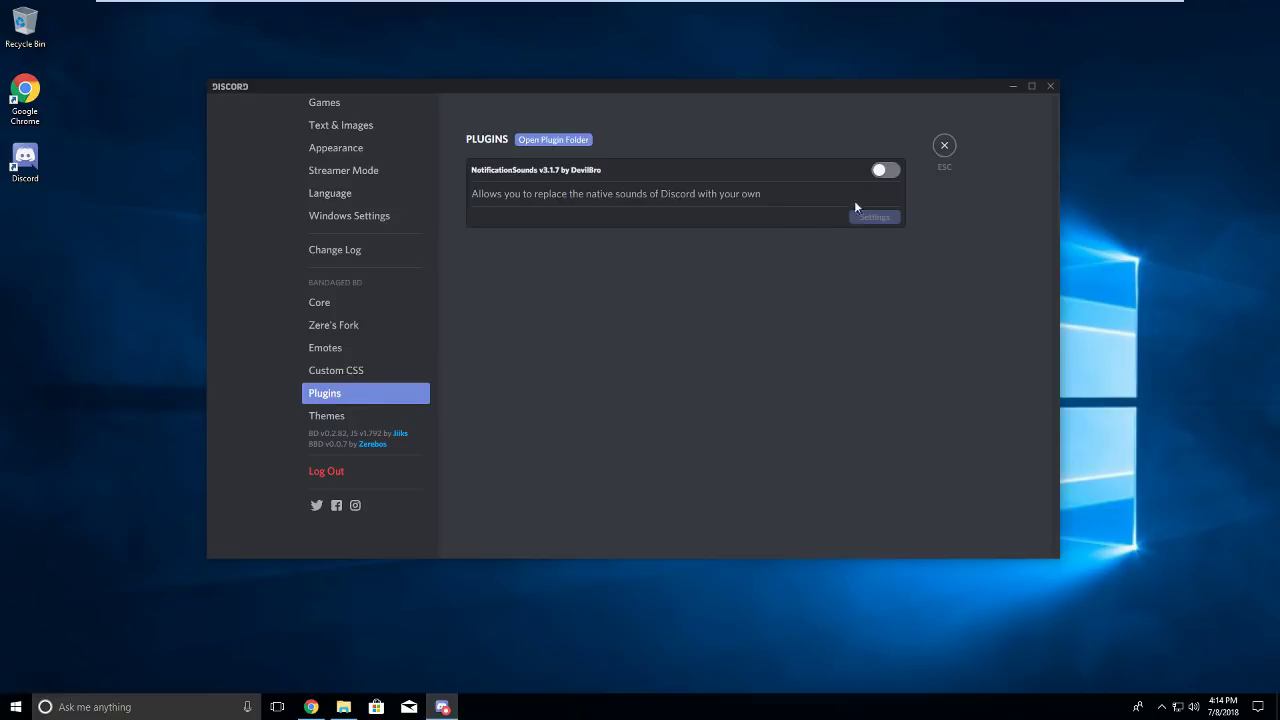
click(882, 172)
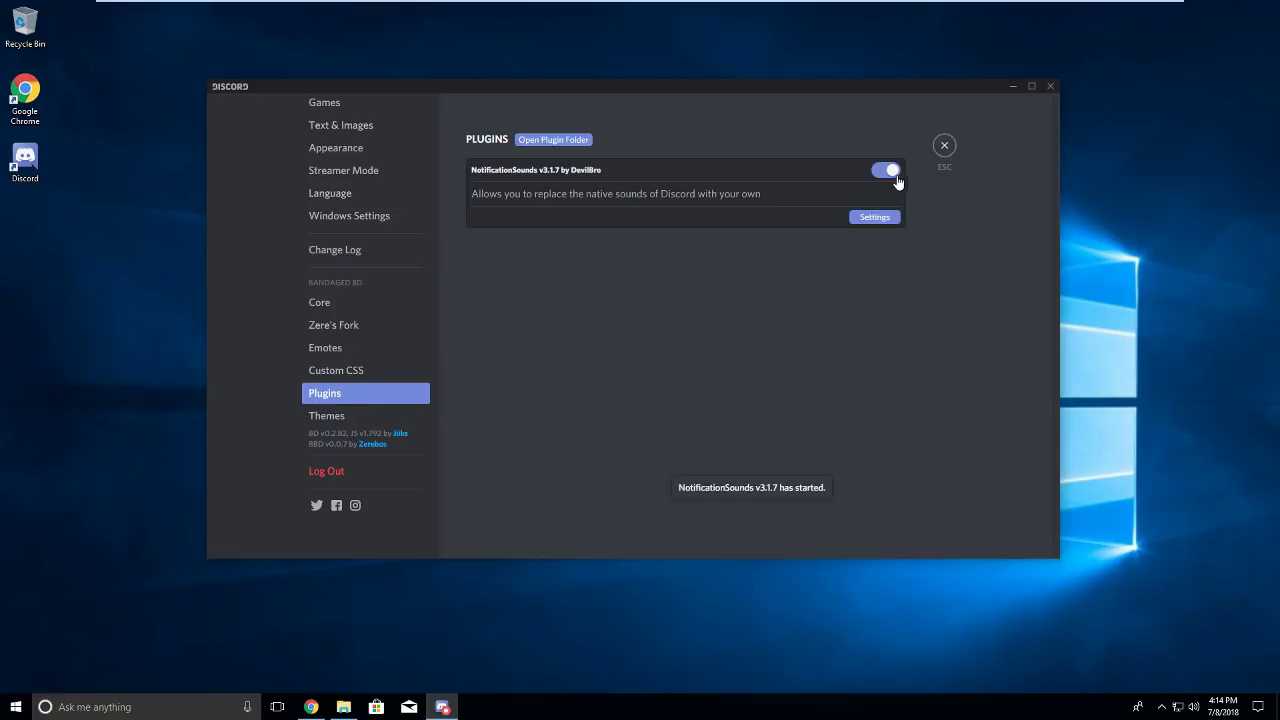
click(944, 146)
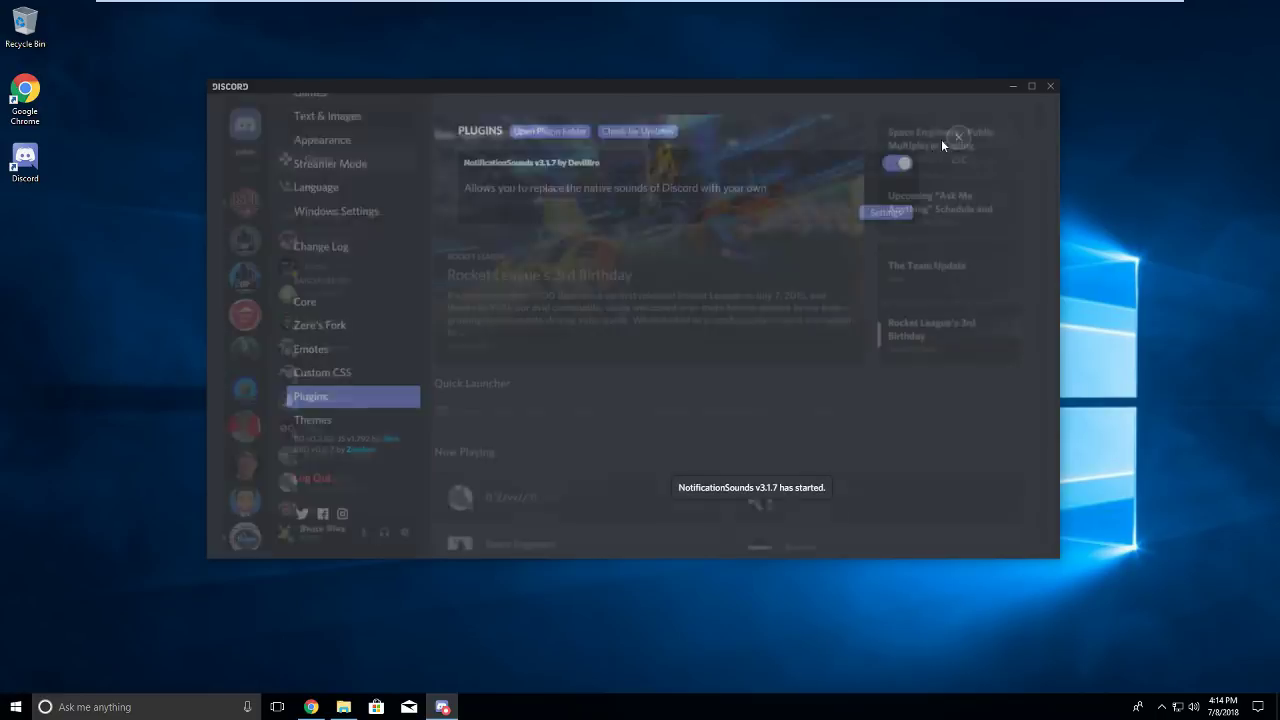
click(311, 707)
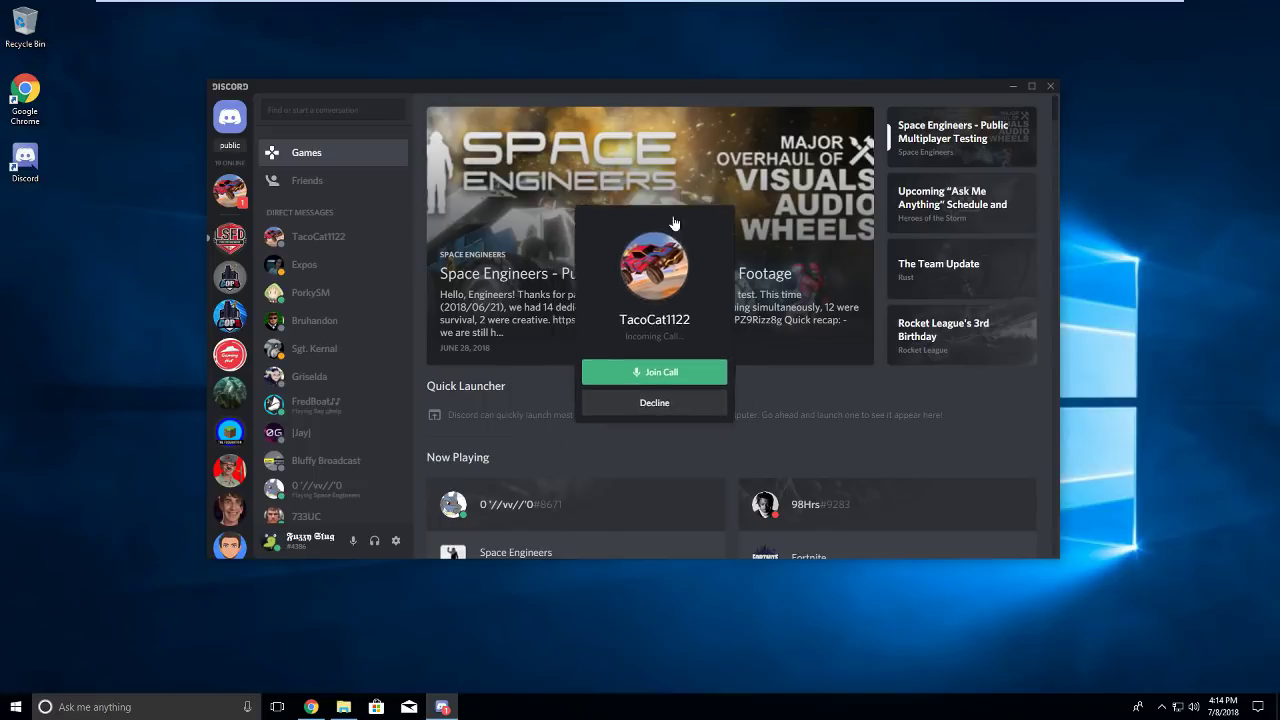
Decline the two incoming test calls, moving the second call's popup across the Discord window before declining it.
click(674, 404)
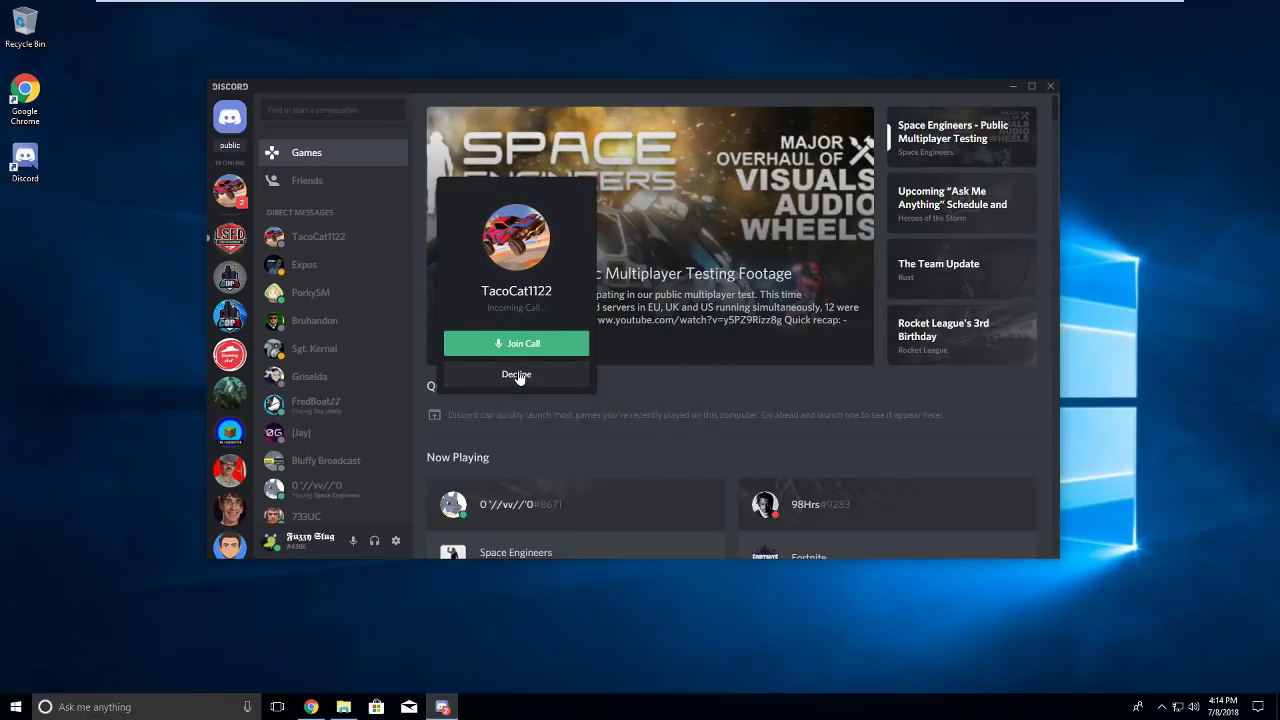
drag(468, 184, 700, 143)
click(745, 321)
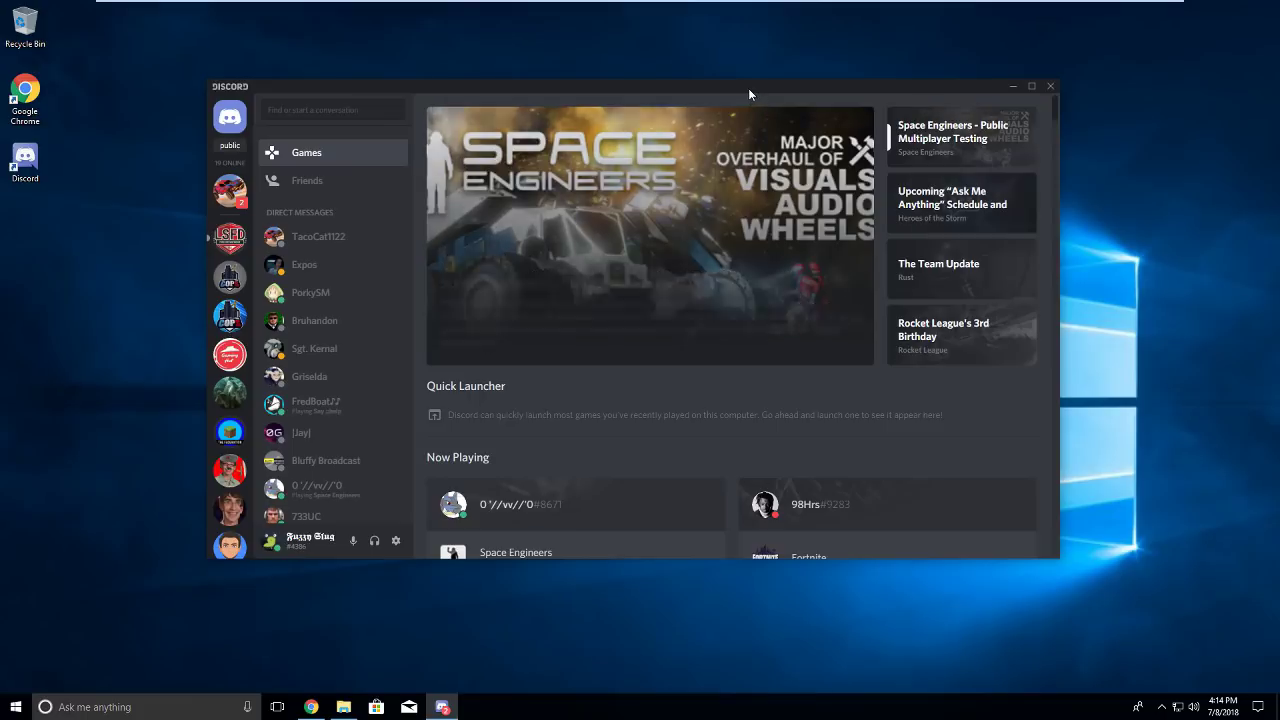
Open the caller's unread direct message conversation and reposition the Discord window on the desktop.
drag(748, 88, 764, 93)
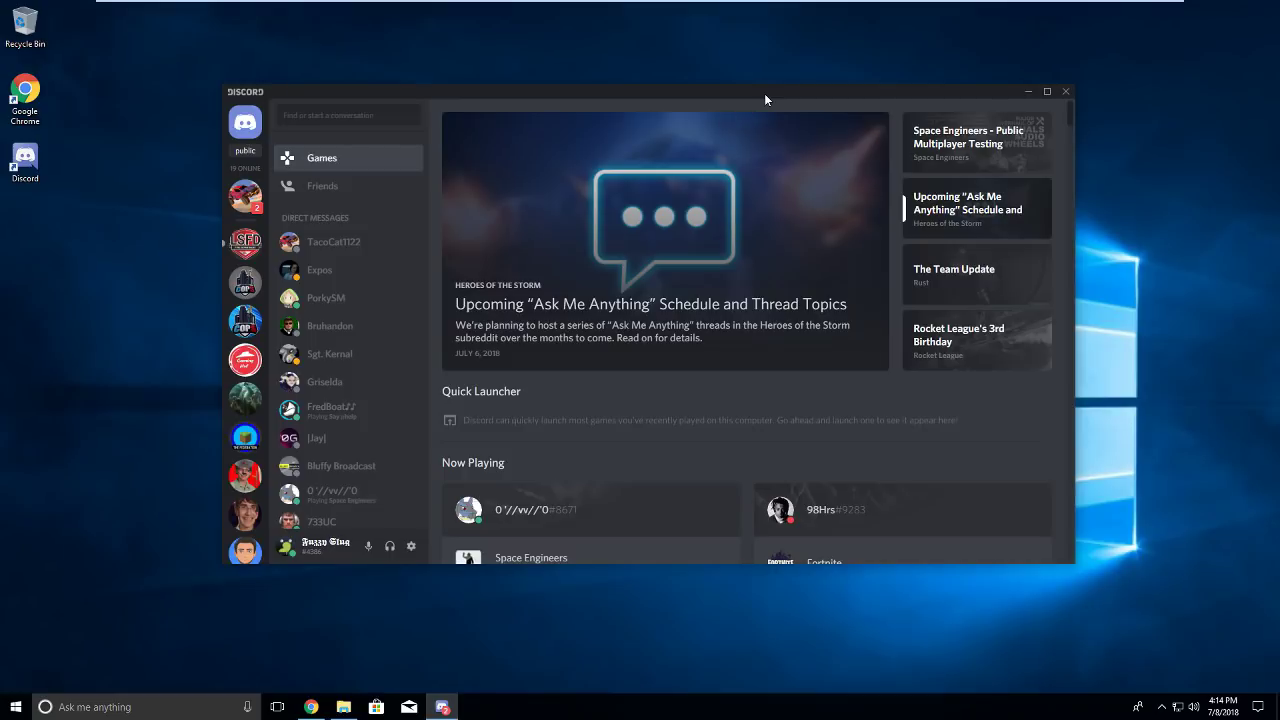
click(245, 196)
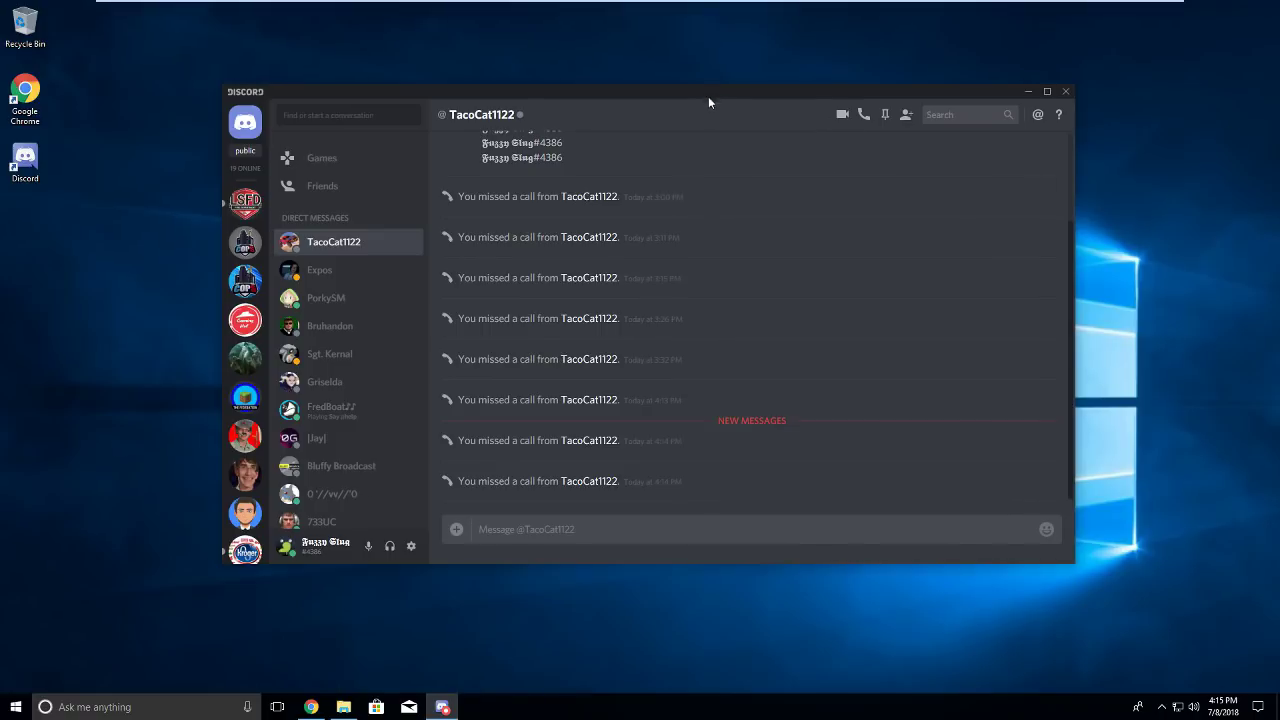
drag(702, 96, 717, 97)
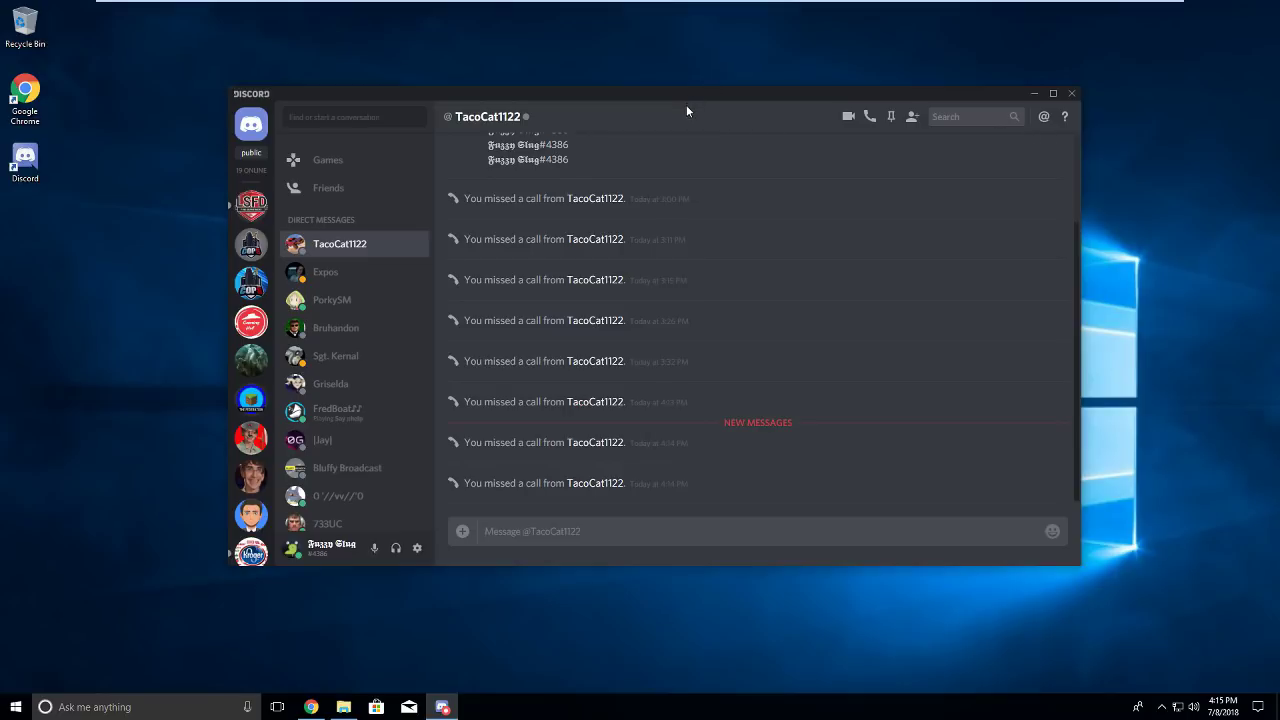
drag(688, 97, 708, 86)
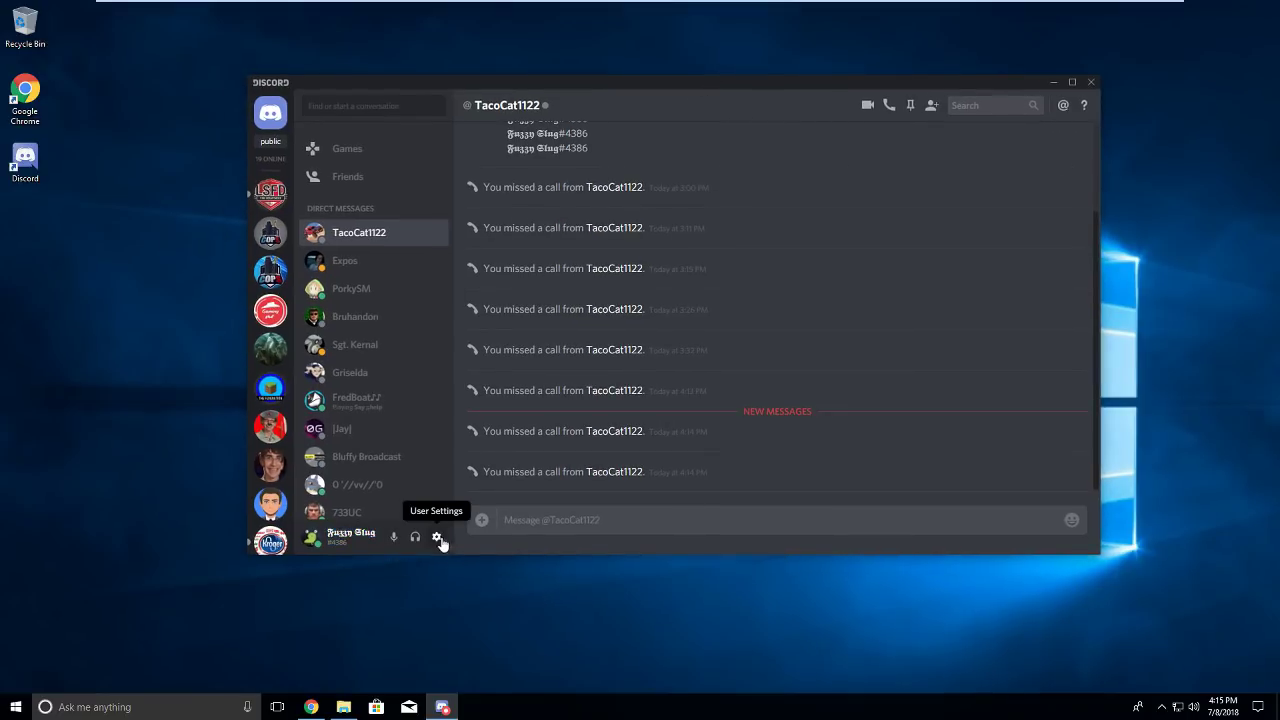